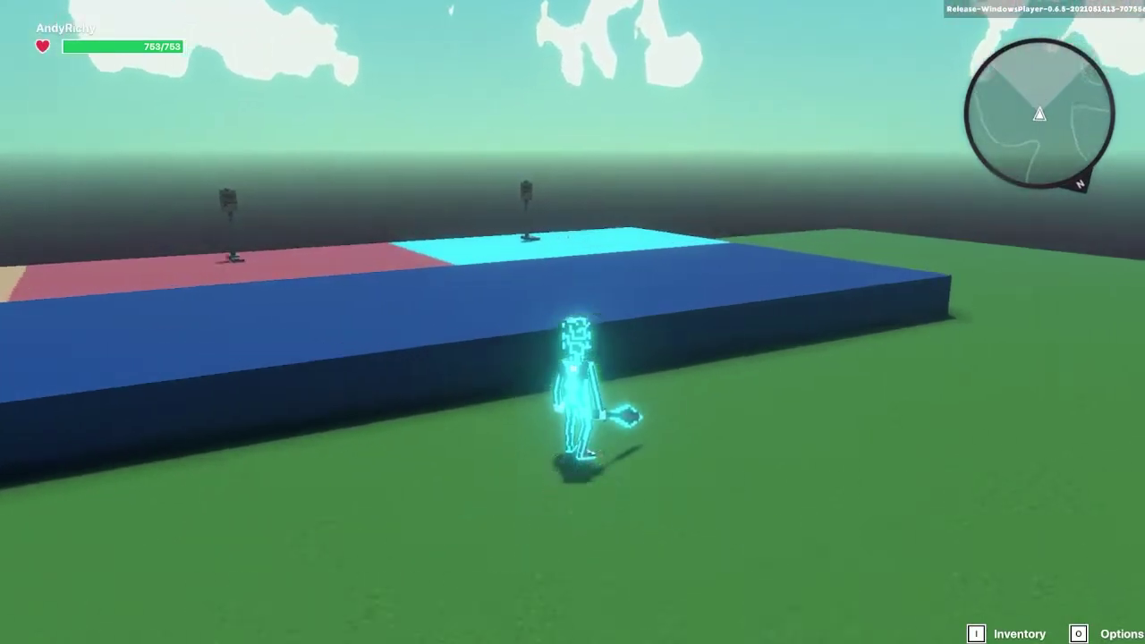
# - Playtest the first checkpoint by moving the avatar onto the cyan area's sign and back off the platform
pyautogui.press('space')
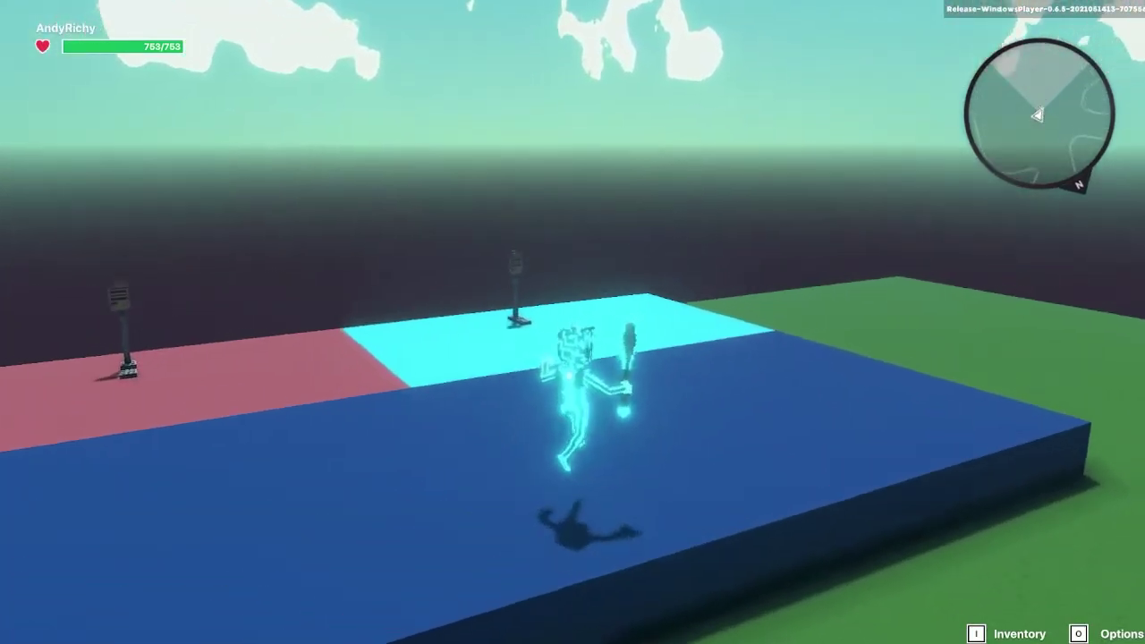
pyautogui.press('w')
pyautogui.press('s')
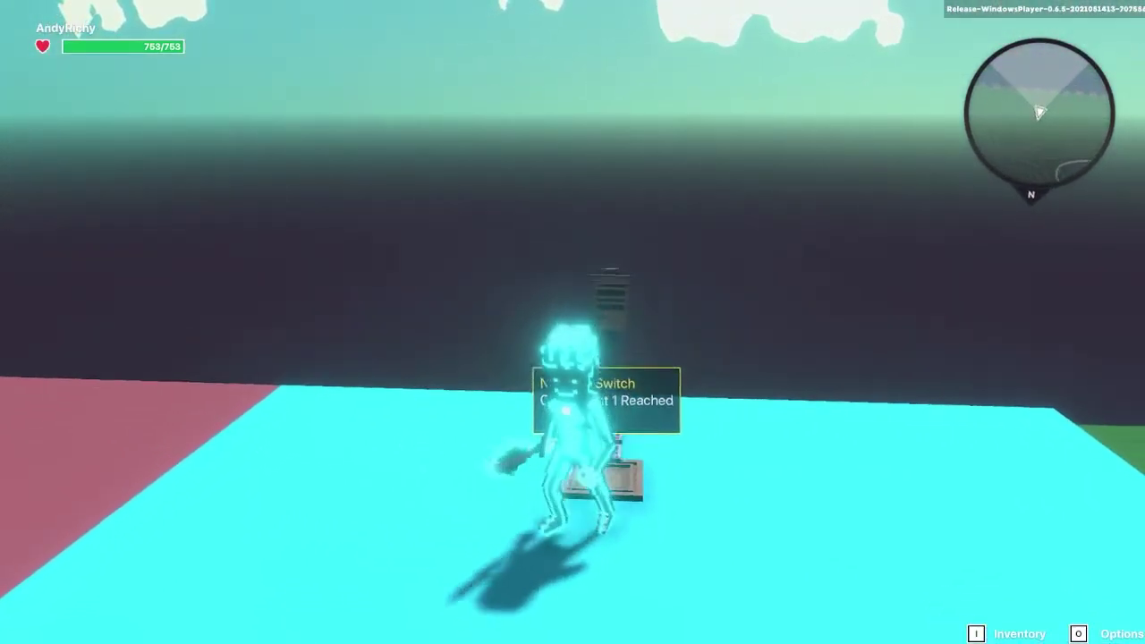
pyautogui.press('a')
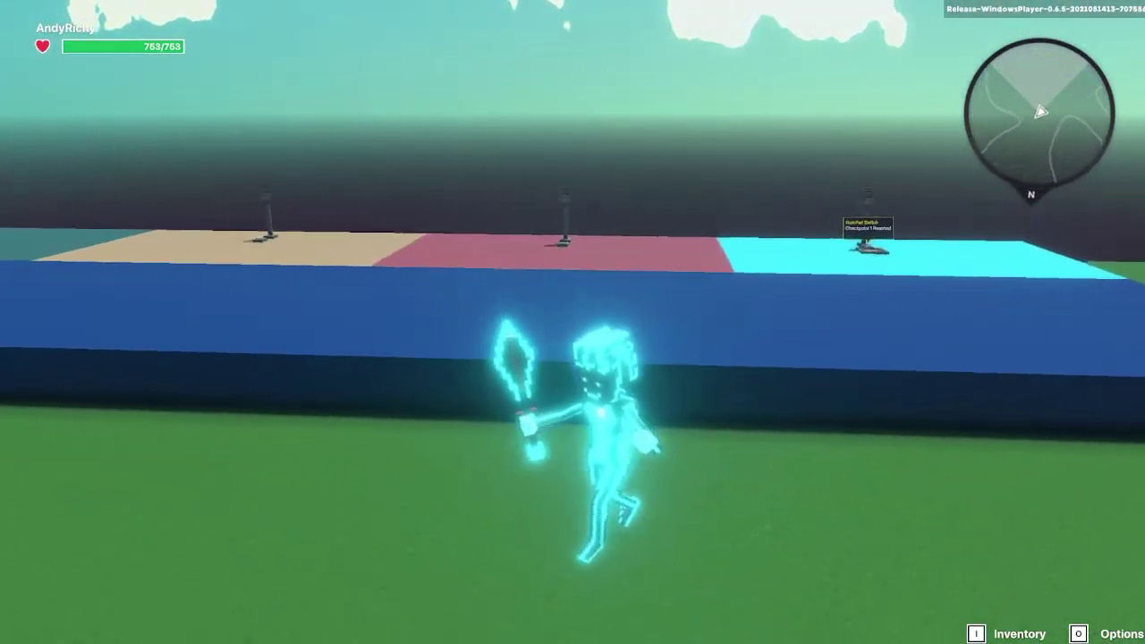
pyautogui.press('w')
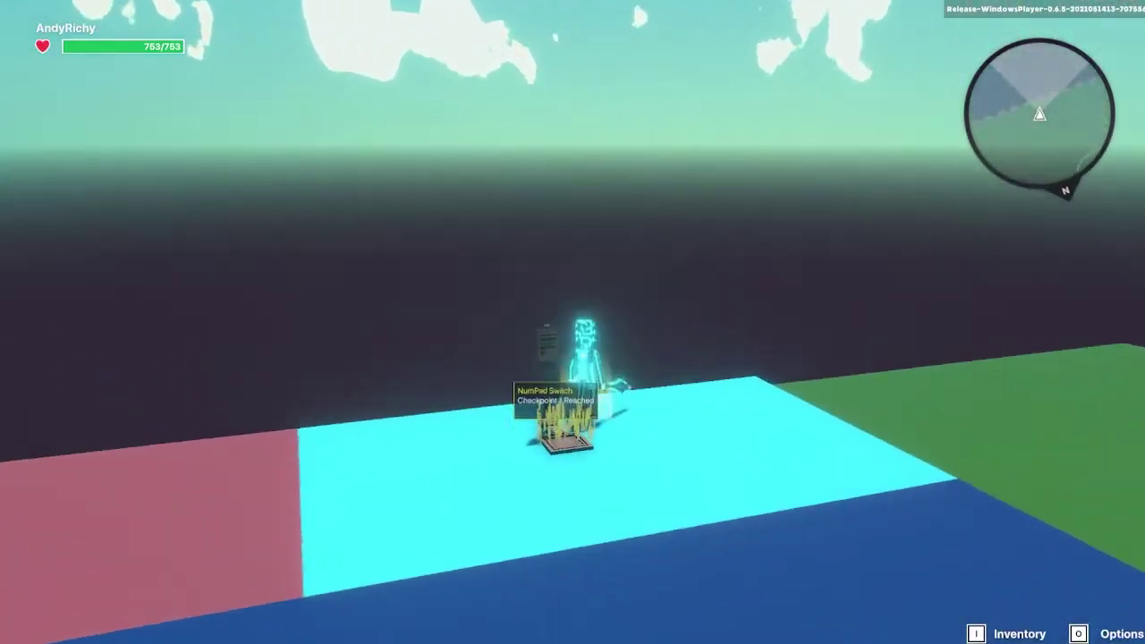
pyautogui.press('s')
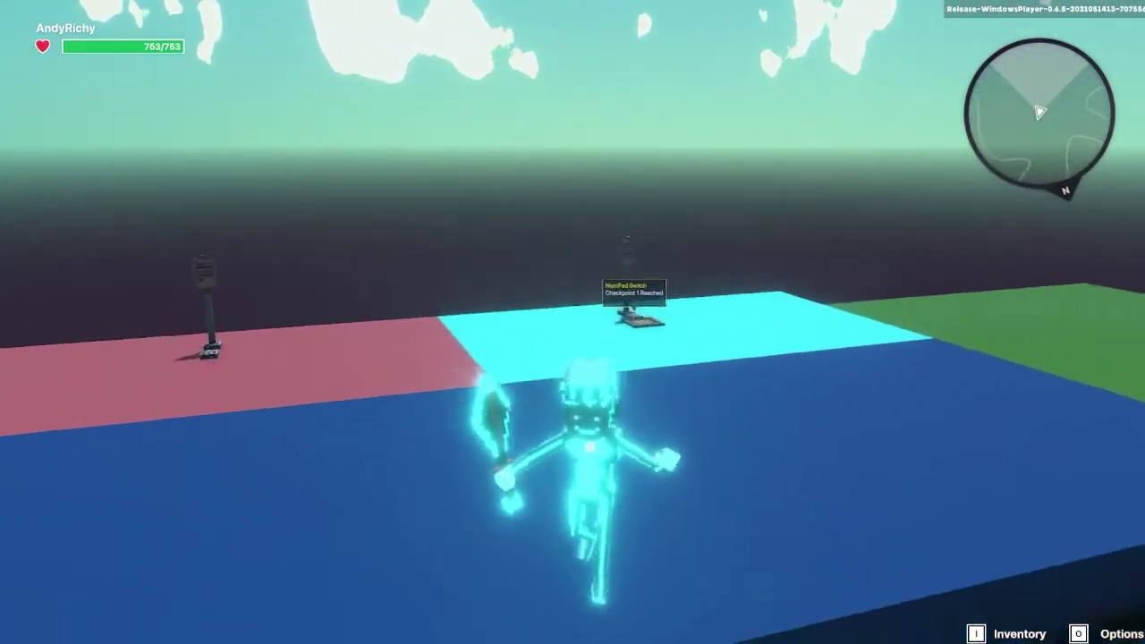
pyautogui.press('s')
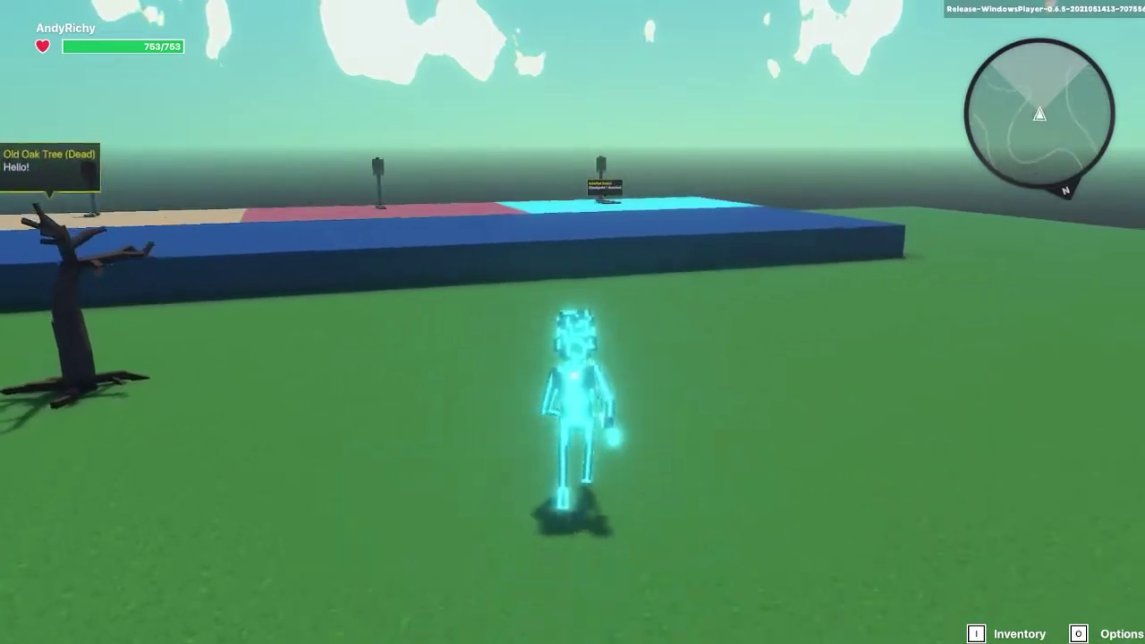
# - Move the avatar onto the pink area's sign to test the second checkpoint
pyautogui.press('w')
pyautogui.press('space')
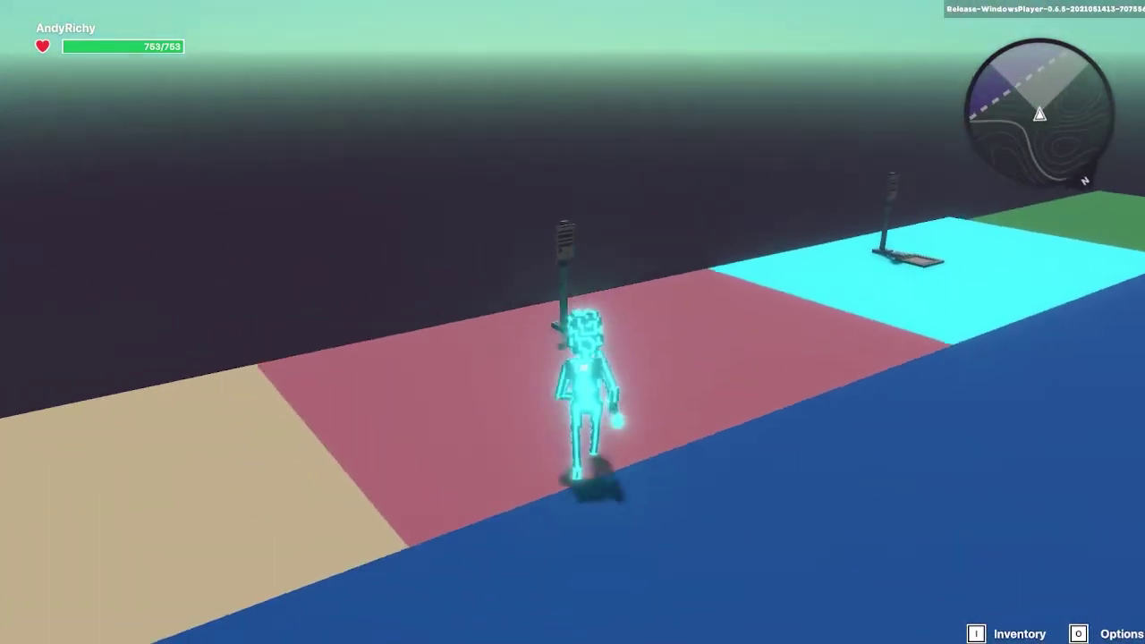
pyautogui.press('w')
pyautogui.press('s')
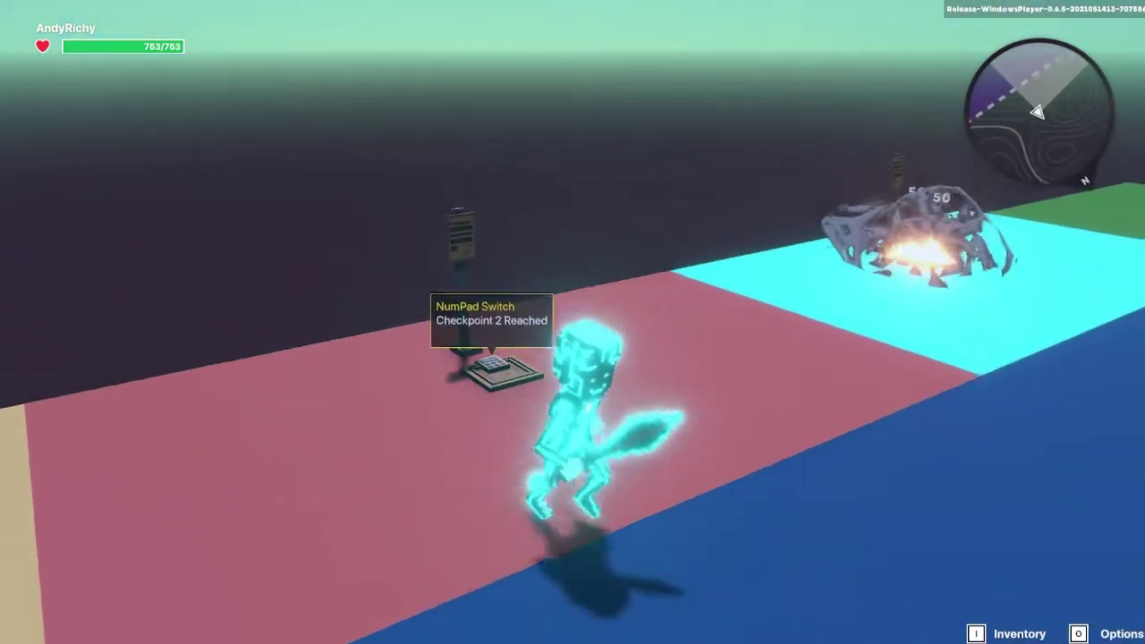
pyautogui.press('s')
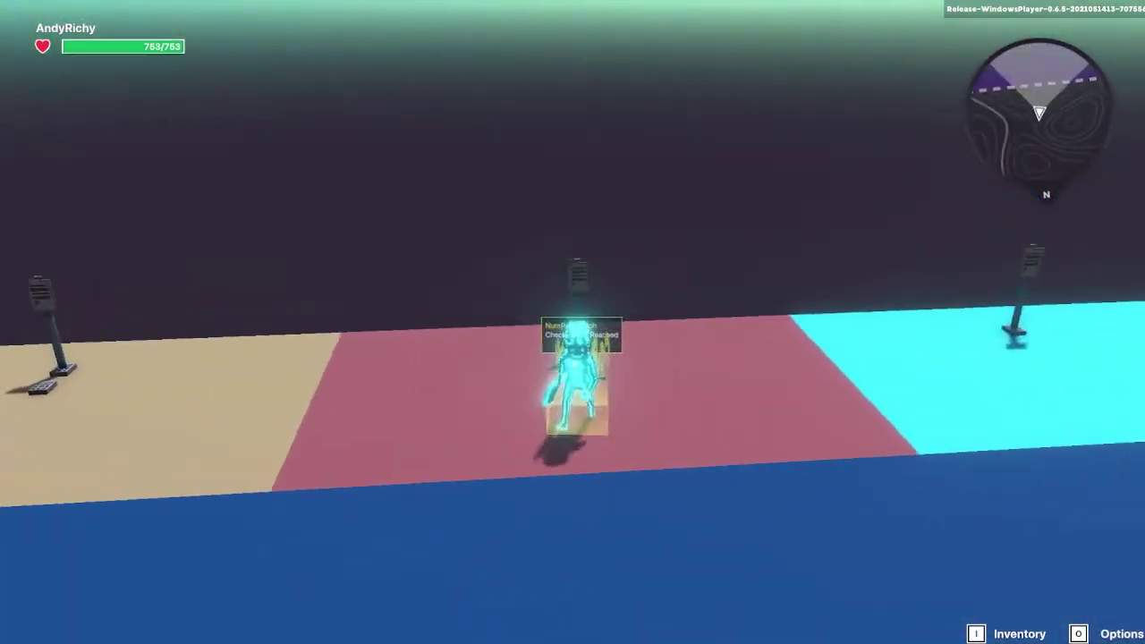
# - Revisit the cyan and pink areas with the avatar, then test the checkpoint at the beige area's sign
pyautogui.press('s')
pyautogui.press('d')
pyautogui.press('w')
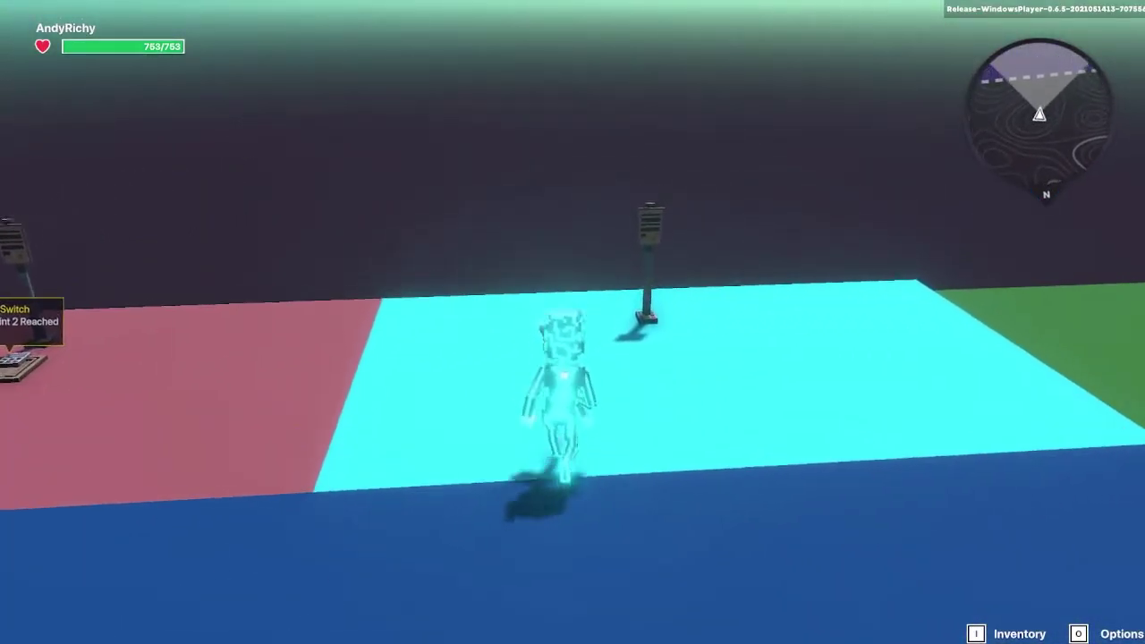
pyautogui.press('s')
pyautogui.press('a')
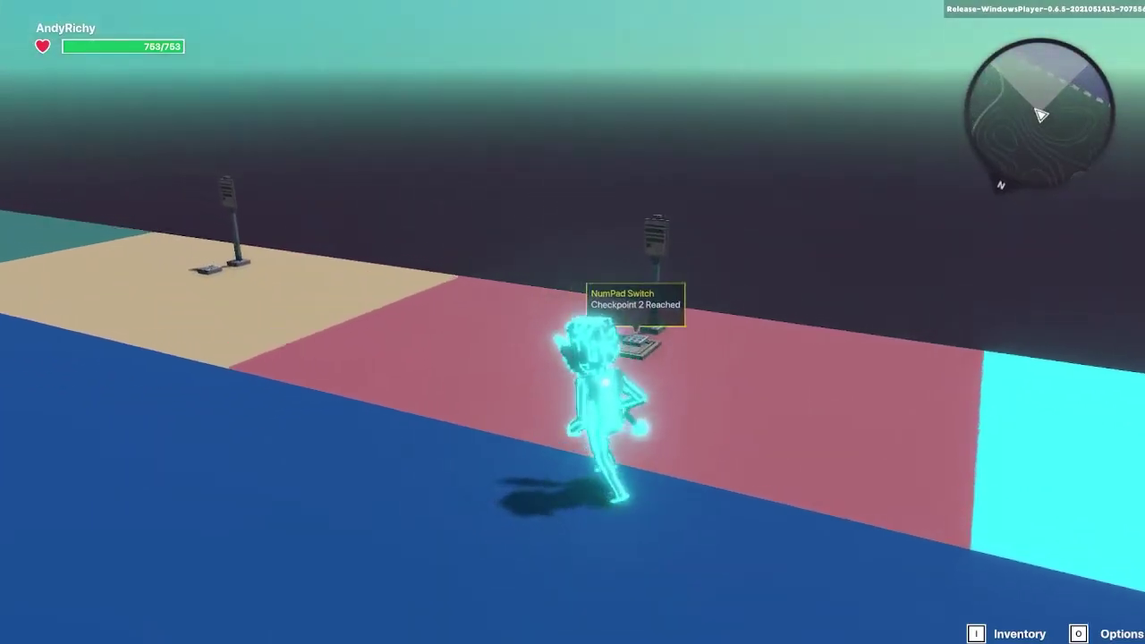
pyautogui.press('w')
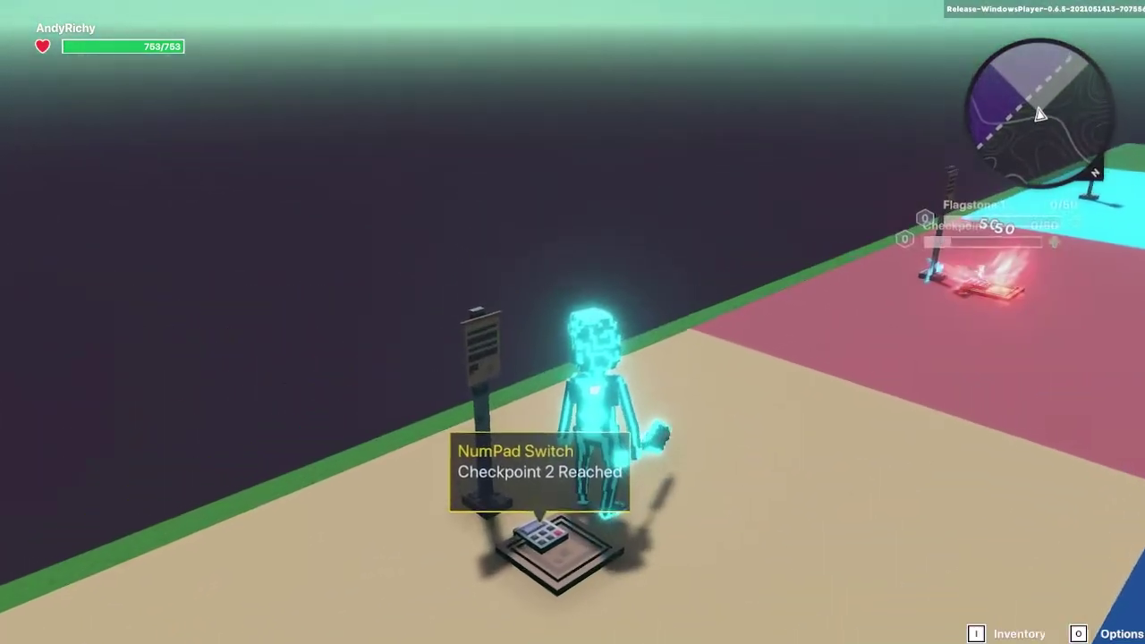
pyautogui.press('s')
pyautogui.press('w')
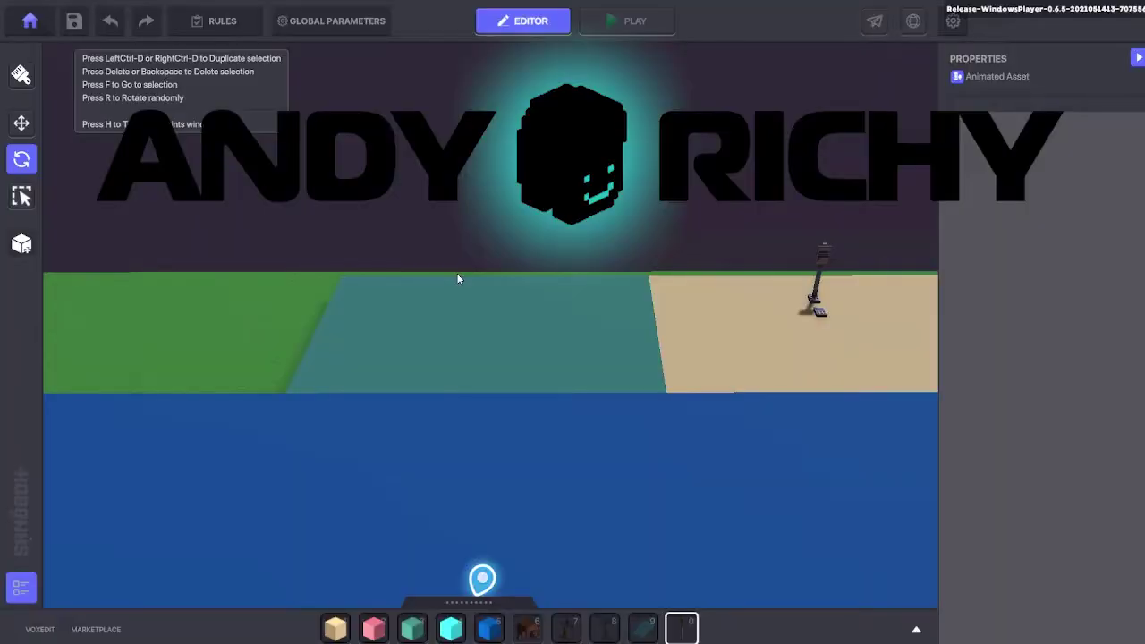
# - Place a sign on the teal area, rotate it to 180 degrees around Y, and keep it selected
pyautogui.click(541, 289)
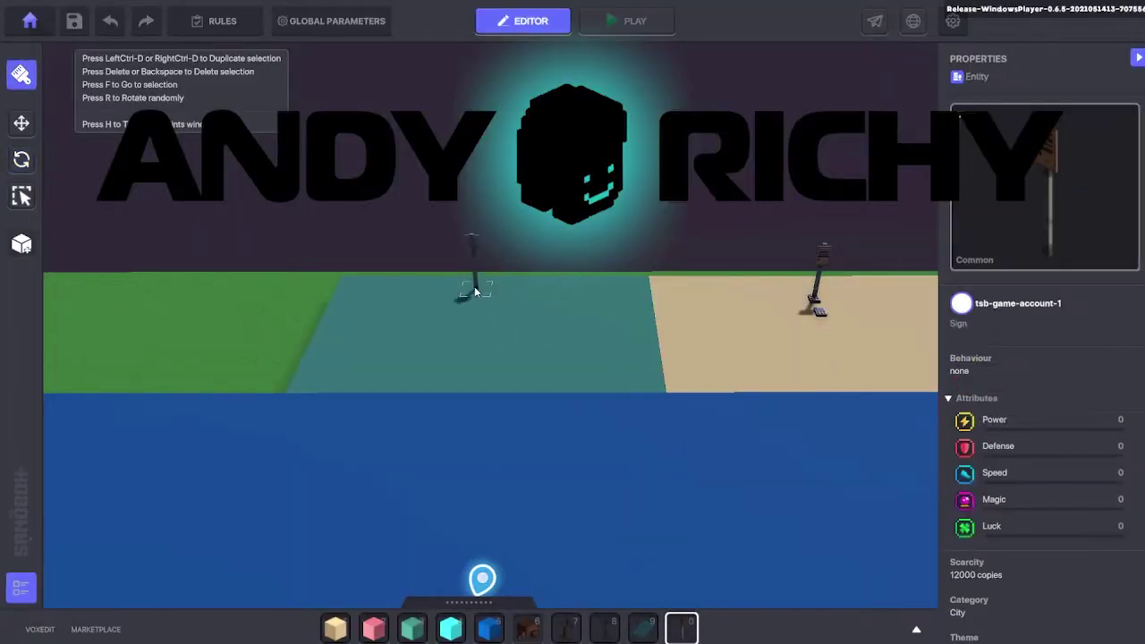
pyautogui.click(24, 159)
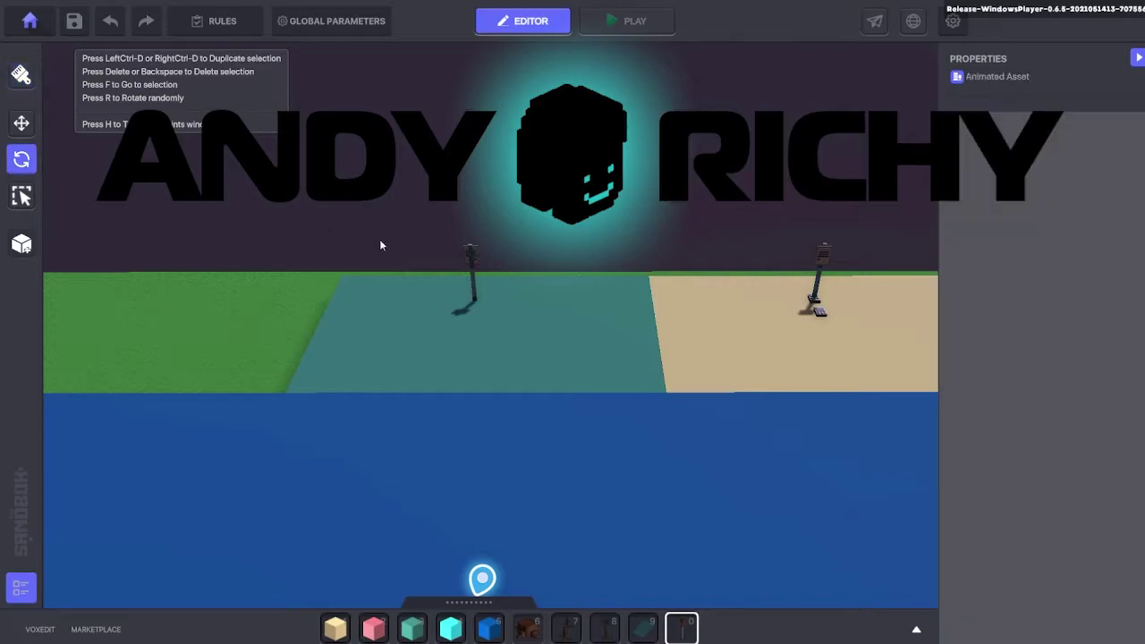
pyautogui.click(470, 268)
pyautogui.moveTo(520, 340); pyautogui.dragTo(347, 392)
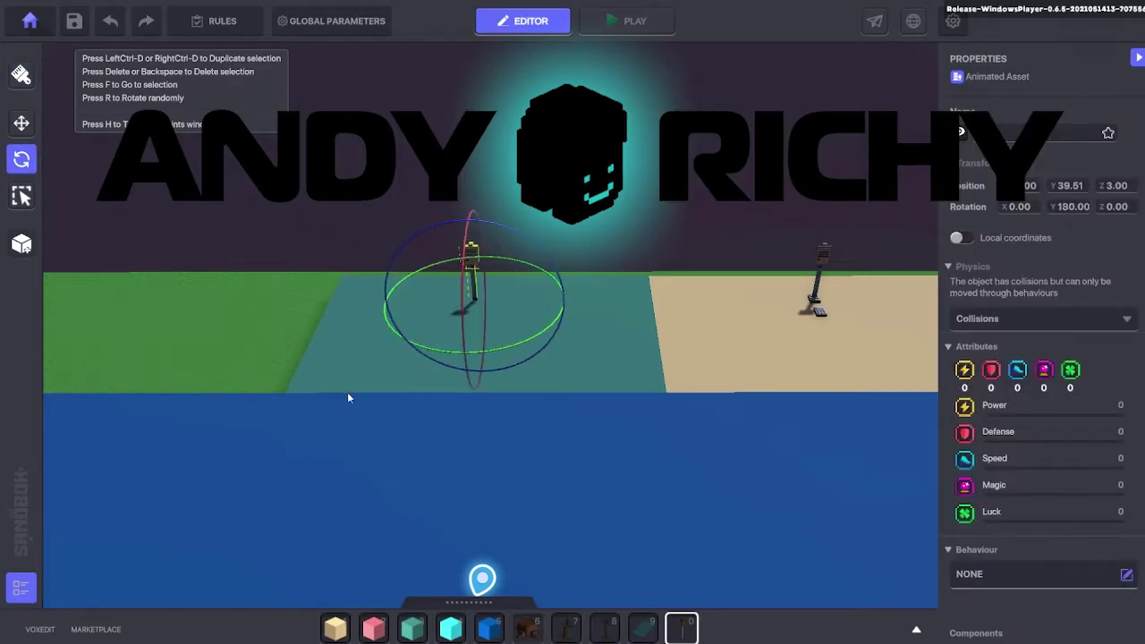
pyautogui.click(625, 382)
pyautogui.click(473, 263)
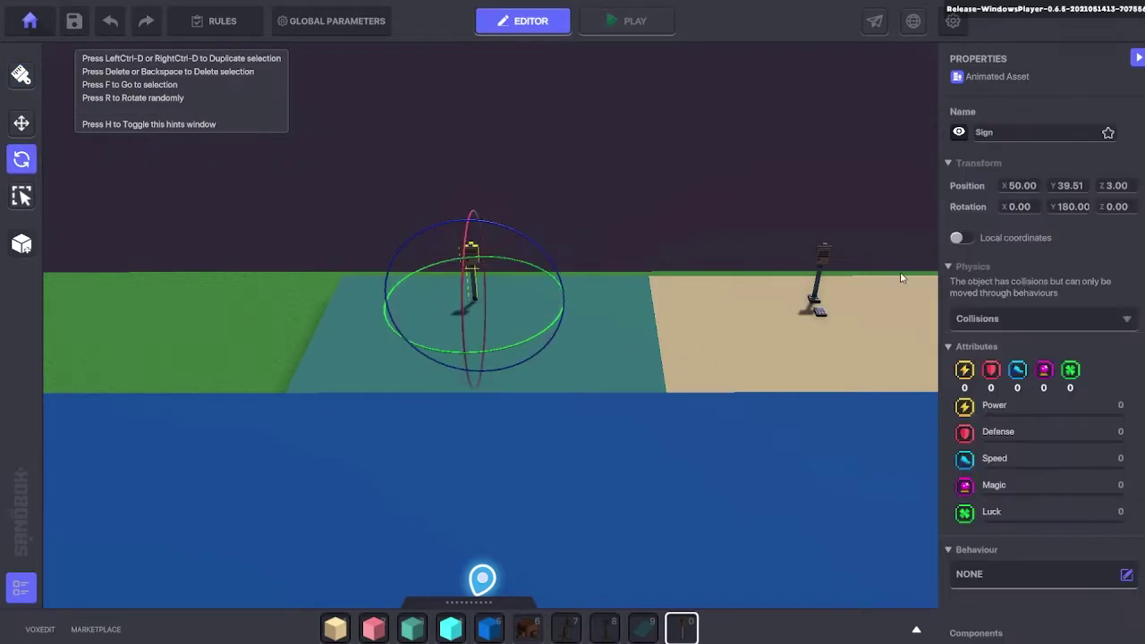
# - Give the sign the Asset Spawner behaviour and choose Flagstone 1 as its asset to spawn, searching for "flag"
pyautogui.scroll(-5, 1053, 318)
pyautogui.click(1012, 229)
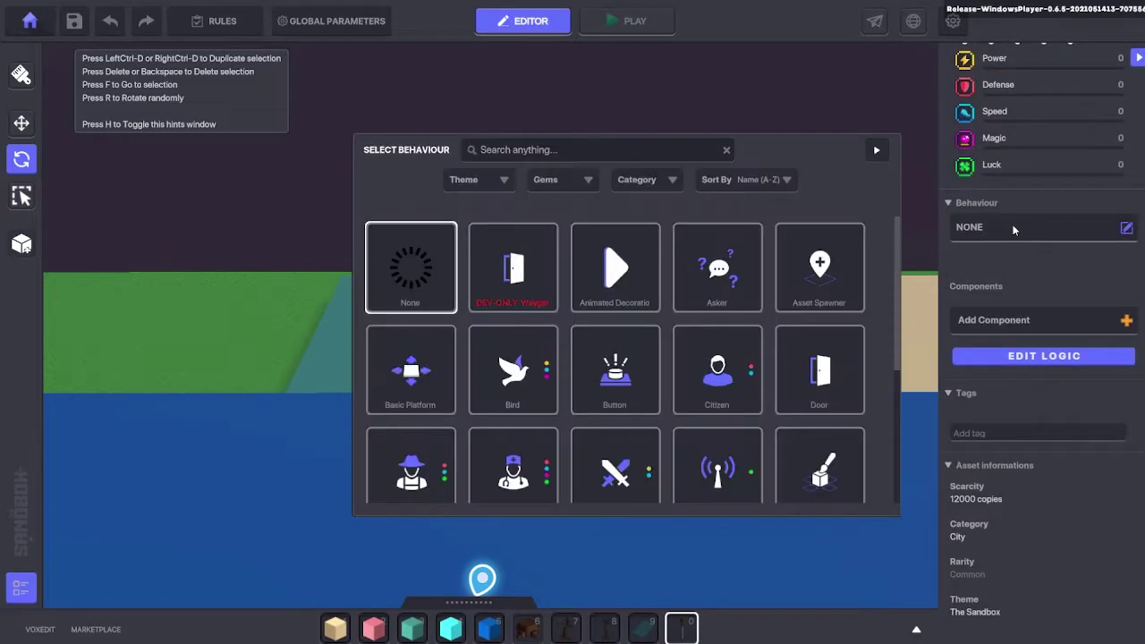
pyautogui.click(820, 261)
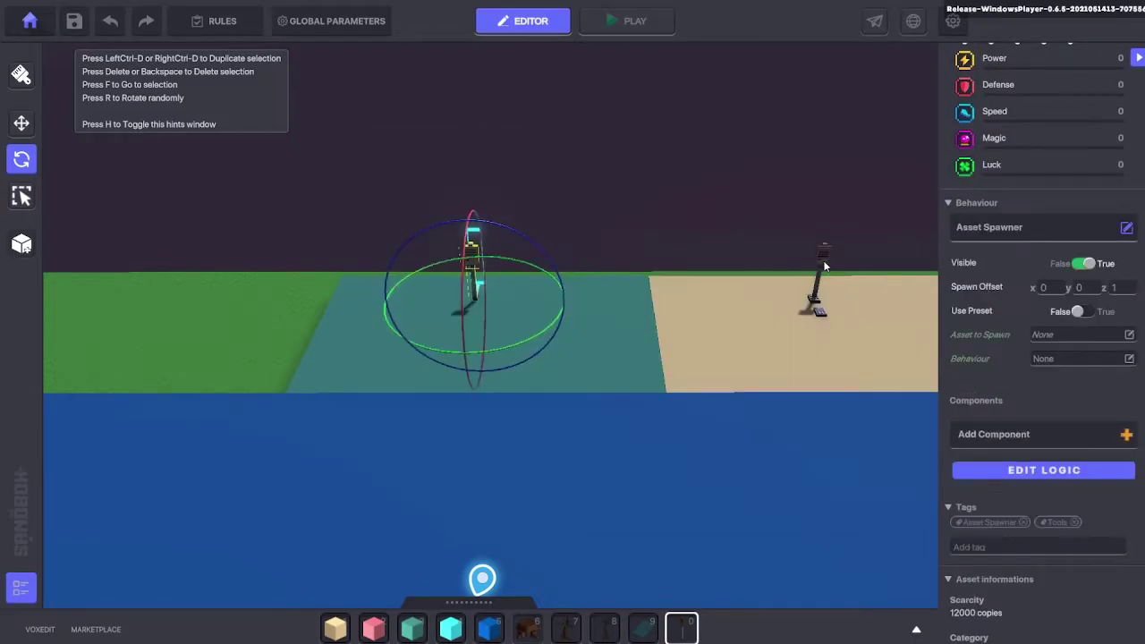
pyautogui.click(1077, 335)
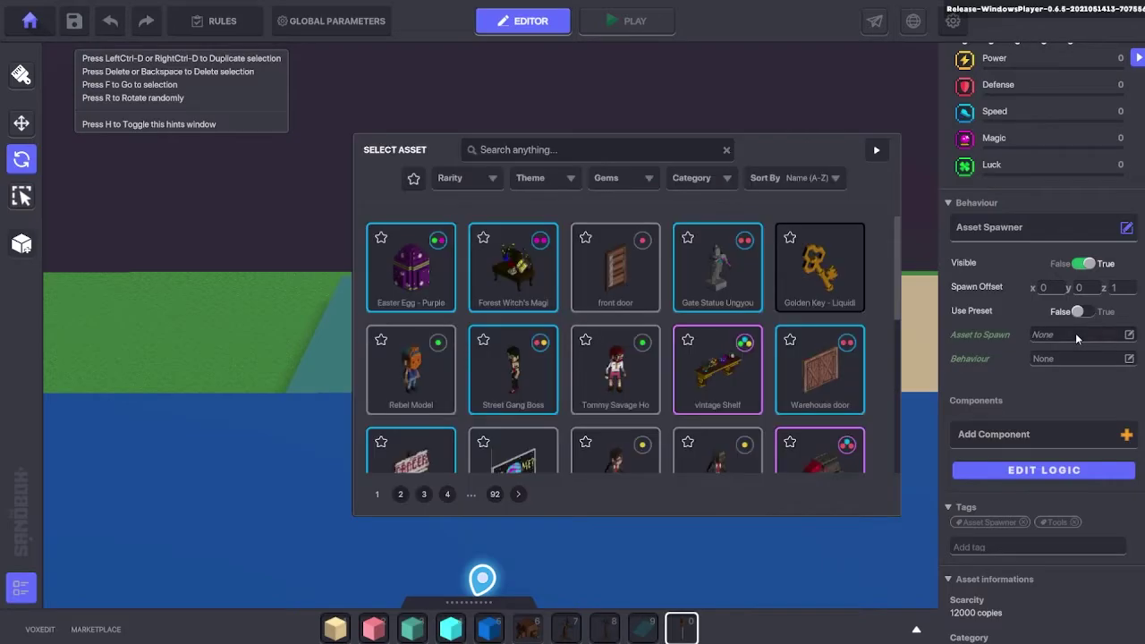
pyautogui.click(570, 150)
pyautogui.write('flag')
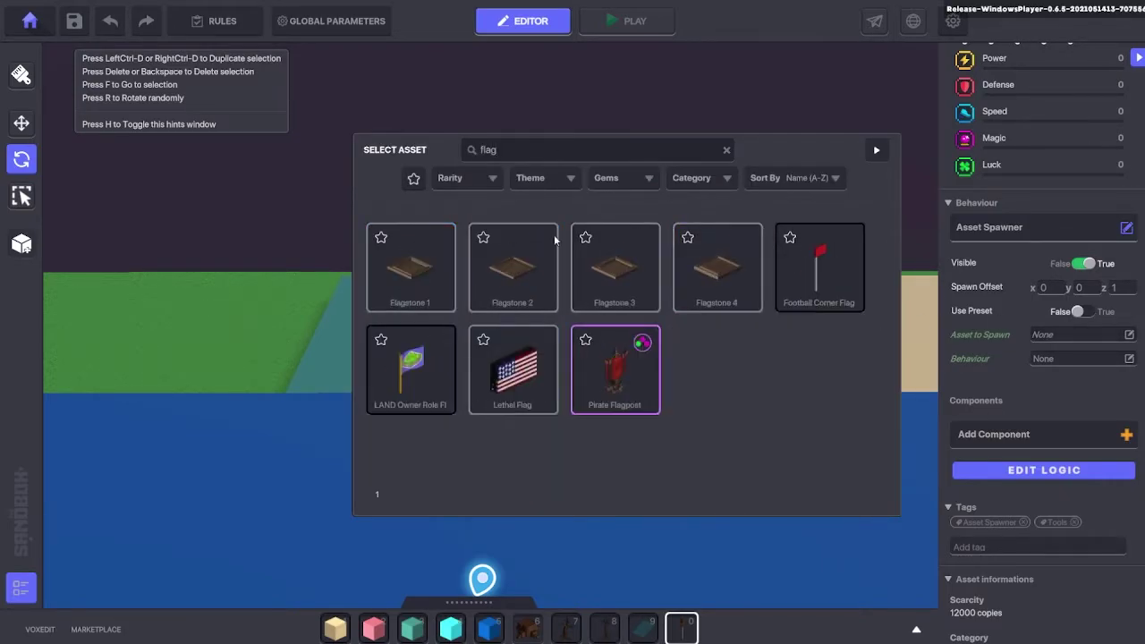
pyautogui.click(424, 278)
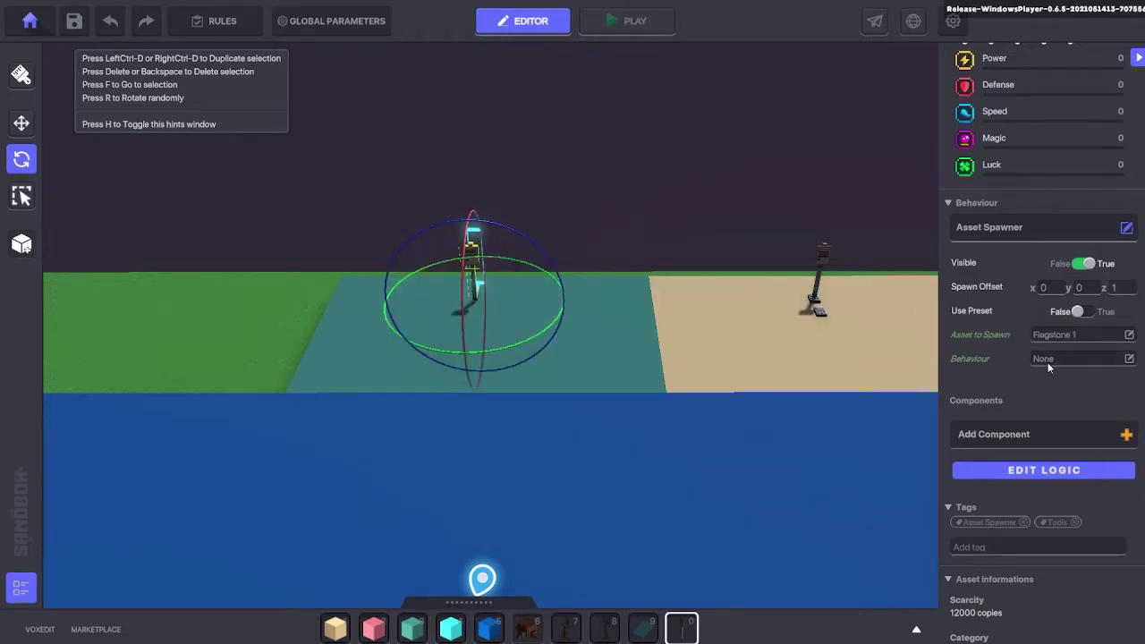
# - Open the sign's logic and add the tags Checkpoint and pad to the spawned asset
pyautogui.click(1030, 468)
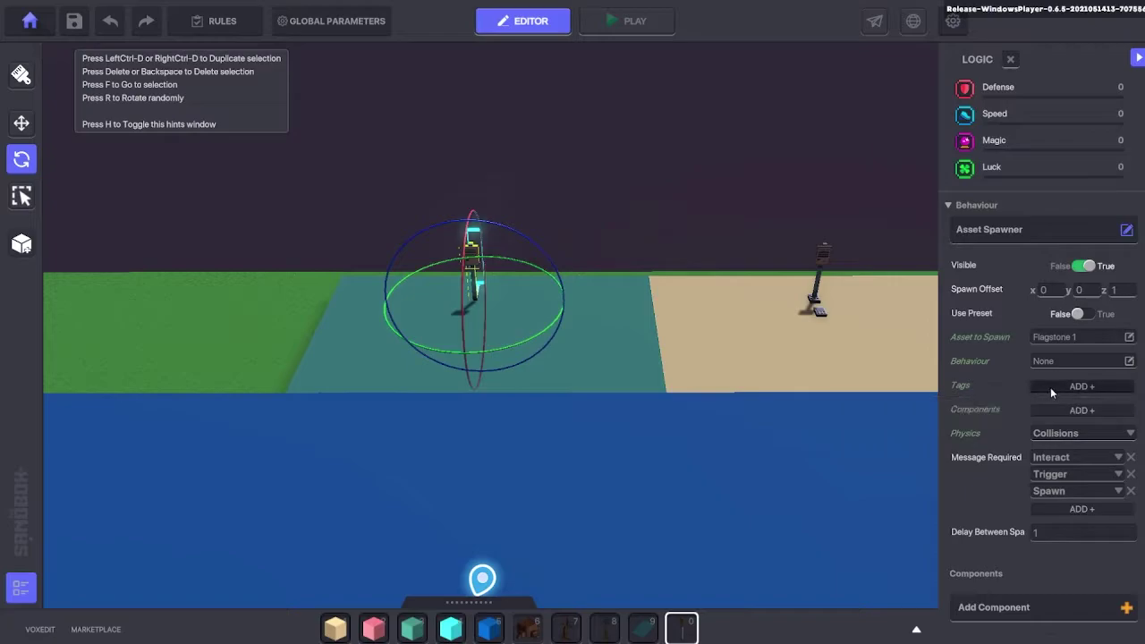
pyautogui.click(1050, 387)
pyautogui.click(1051, 389)
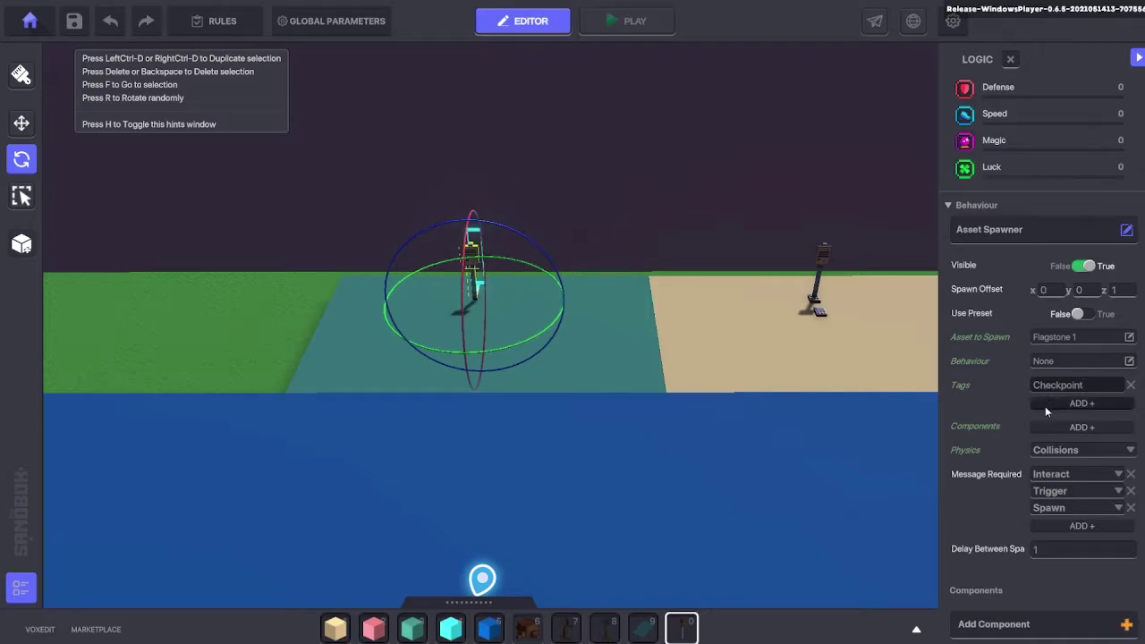
pyautogui.click(1041, 404)
pyautogui.write('p')
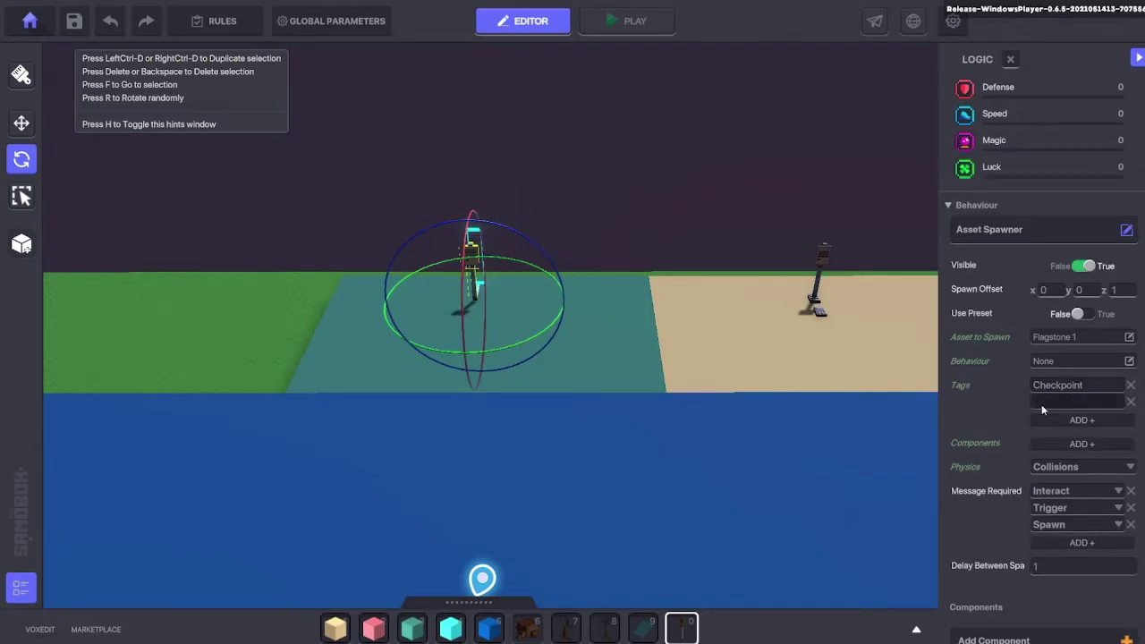
pyautogui.write('ad')
pyautogui.press('Return')
# - Add a Health component to the spawned asset
pyautogui.click(1080, 438)
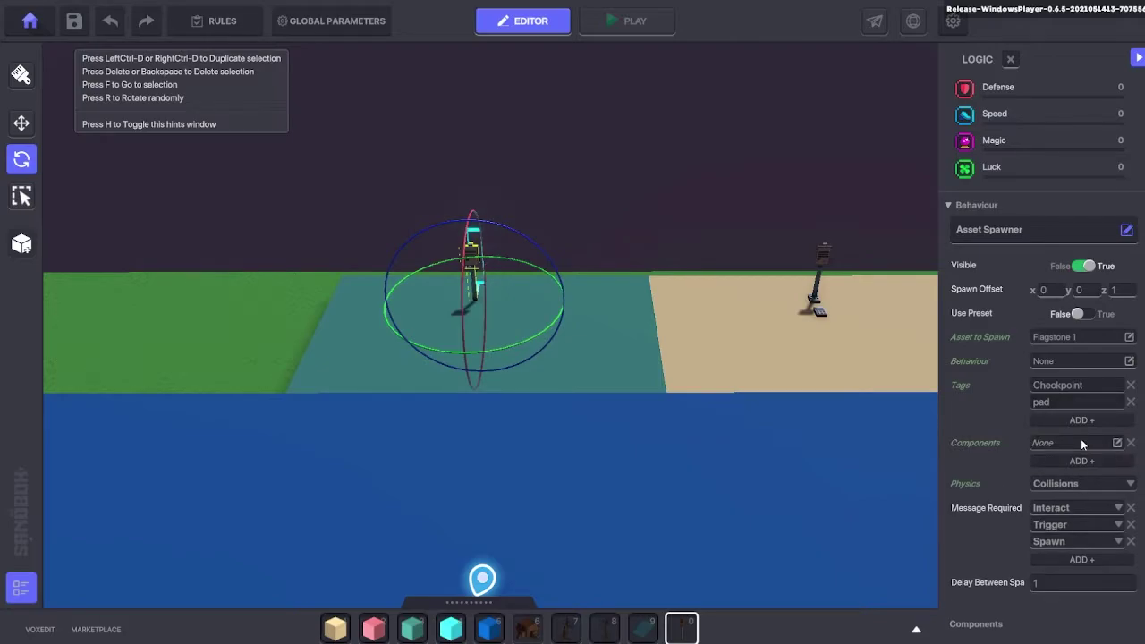
pyautogui.click(1068, 443)
pyautogui.click(715, 262)
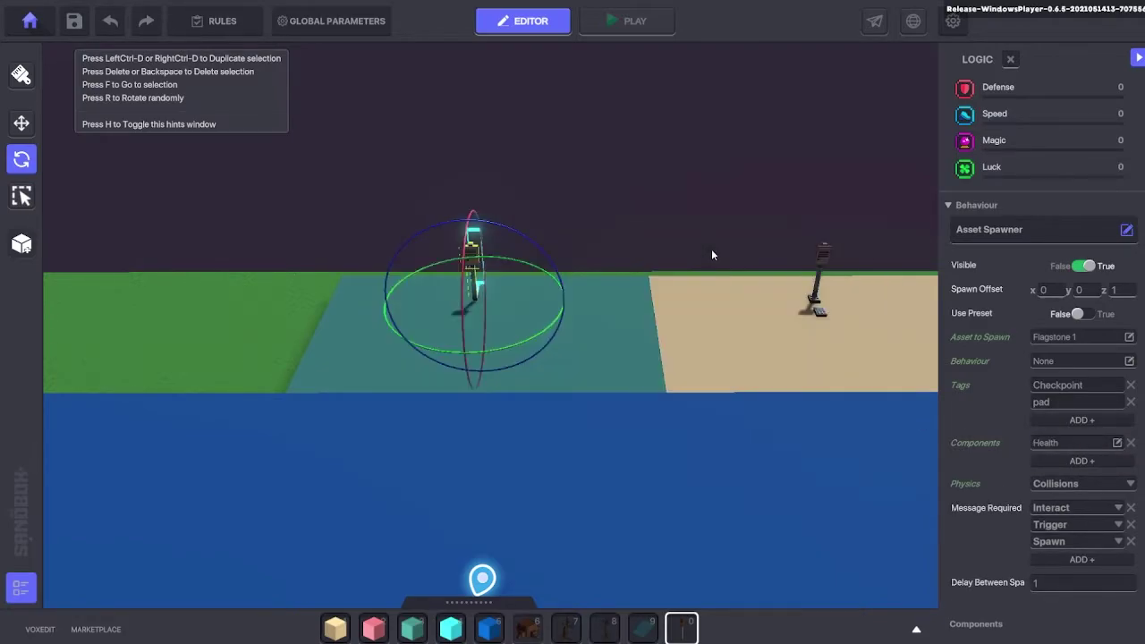
# - Remove the Trigger and Spawn messages from the spawner's required messages and replace Interact with checkpoint1
pyautogui.click(1131, 525)
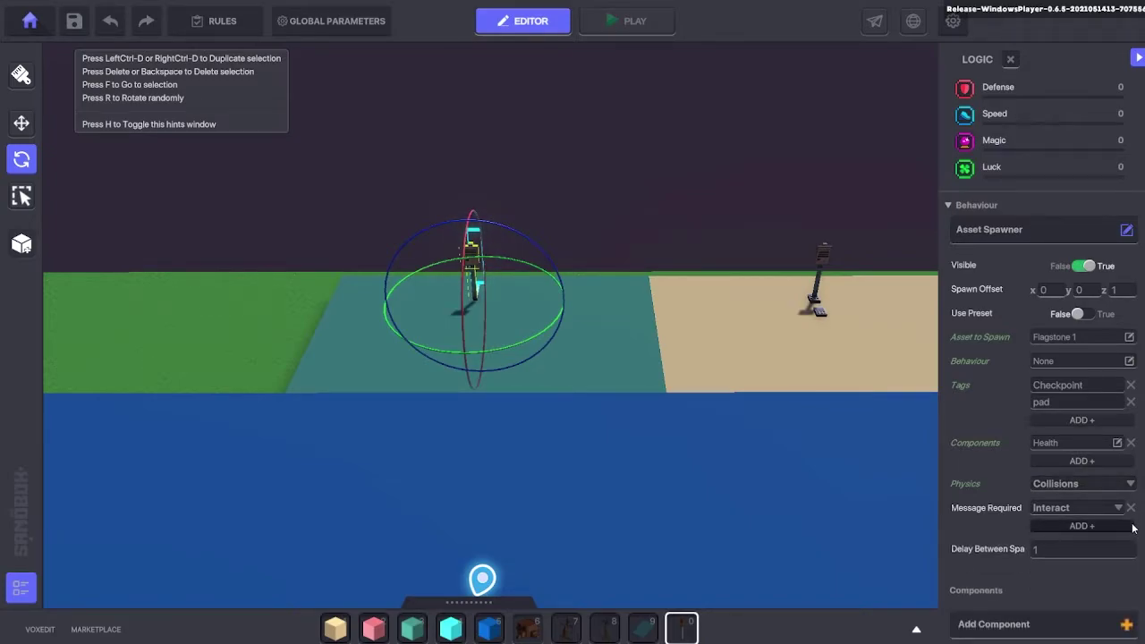
pyautogui.click(1056, 510)
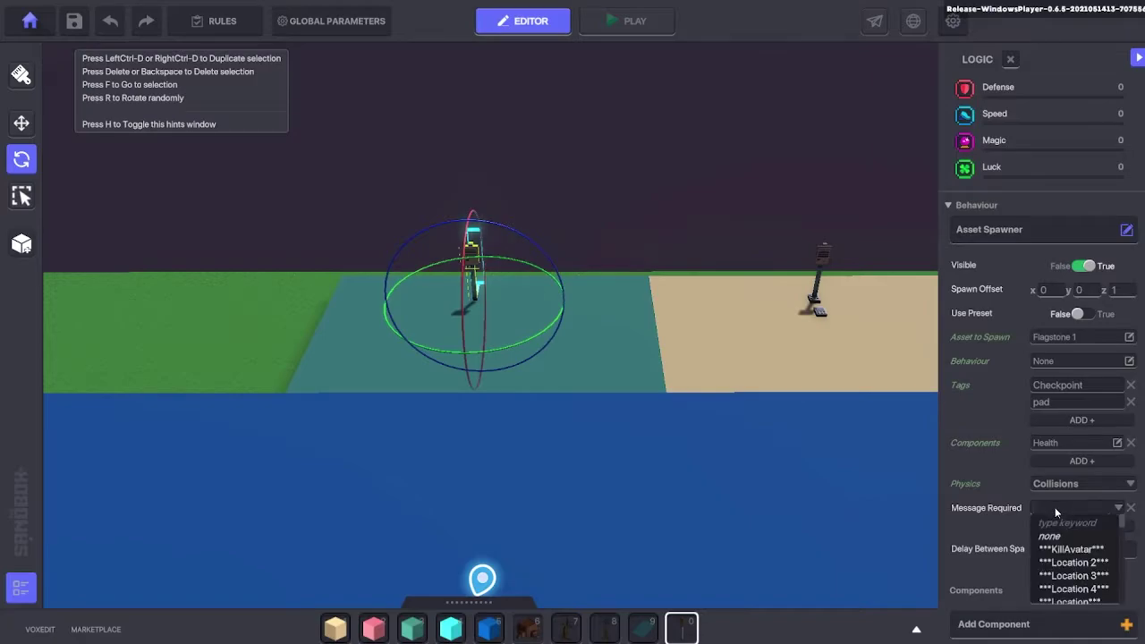
pyautogui.write('che')
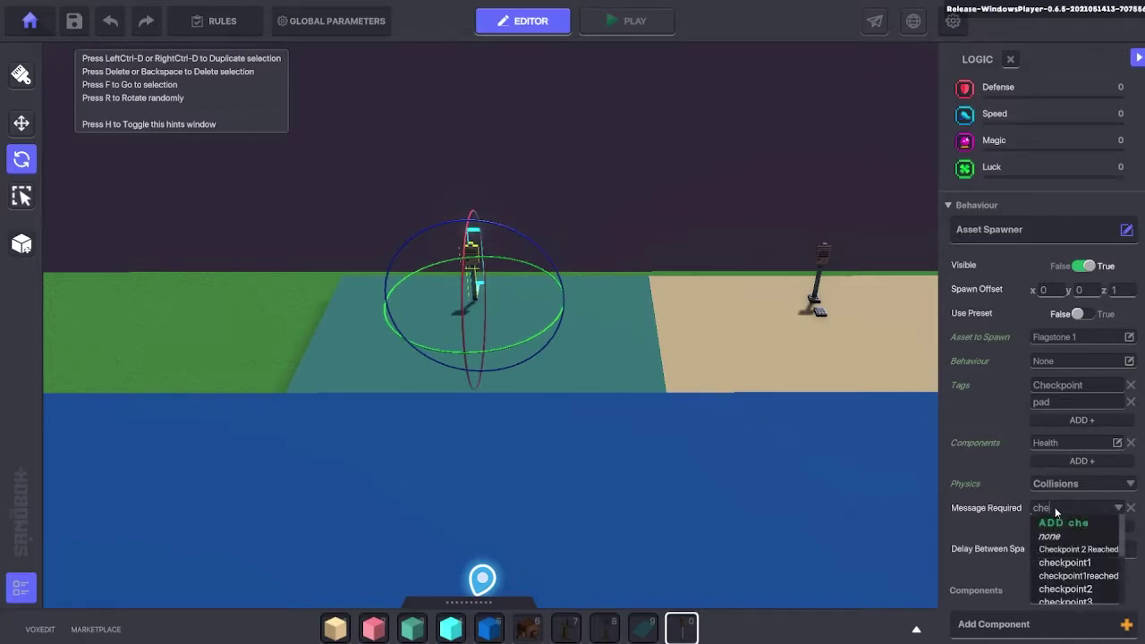
pyautogui.press('BackSpace')
pyautogui.press('BackSpace')
pyautogui.press('BackSpace')
pyautogui.write('C')
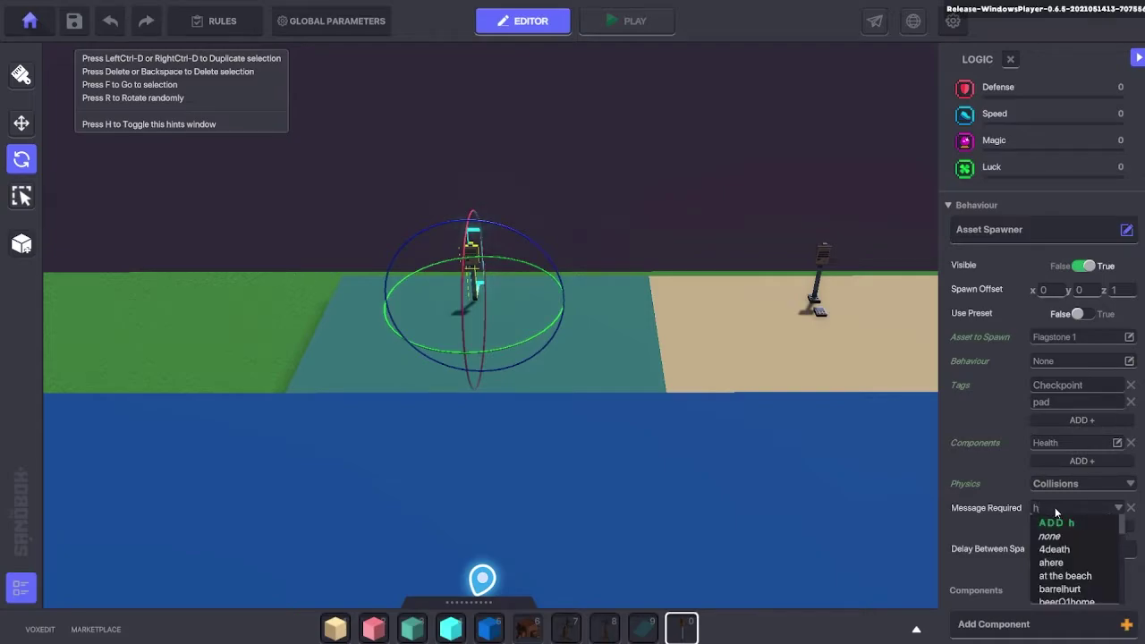
pyautogui.press('BackSpace')
pyautogui.write('h')
pyautogui.press('BackSpace')
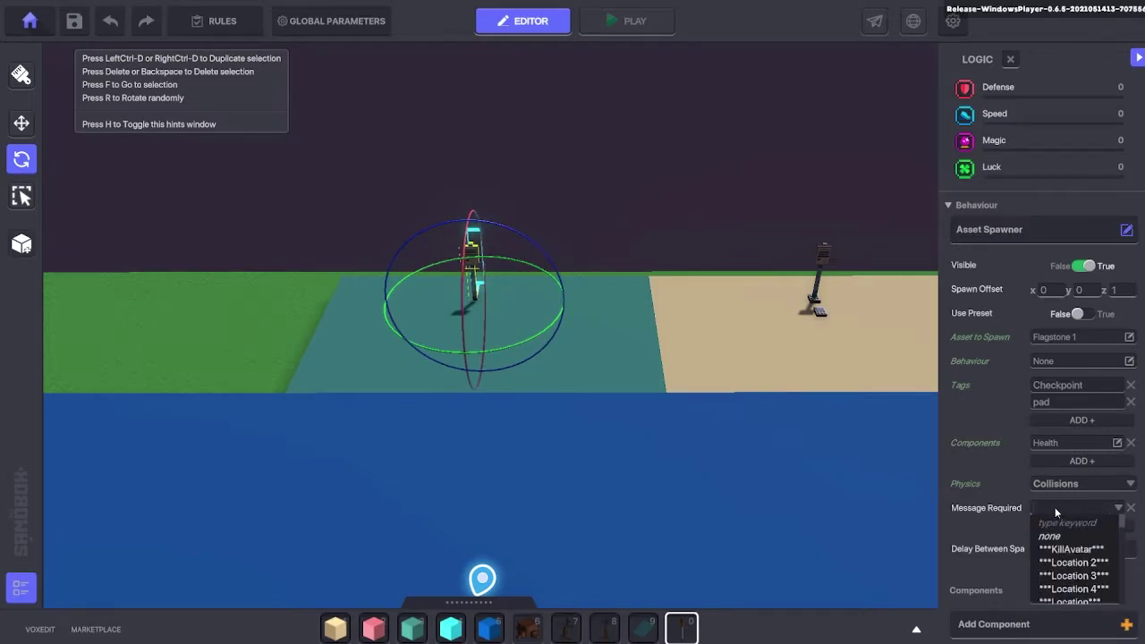
pyautogui.write('check')
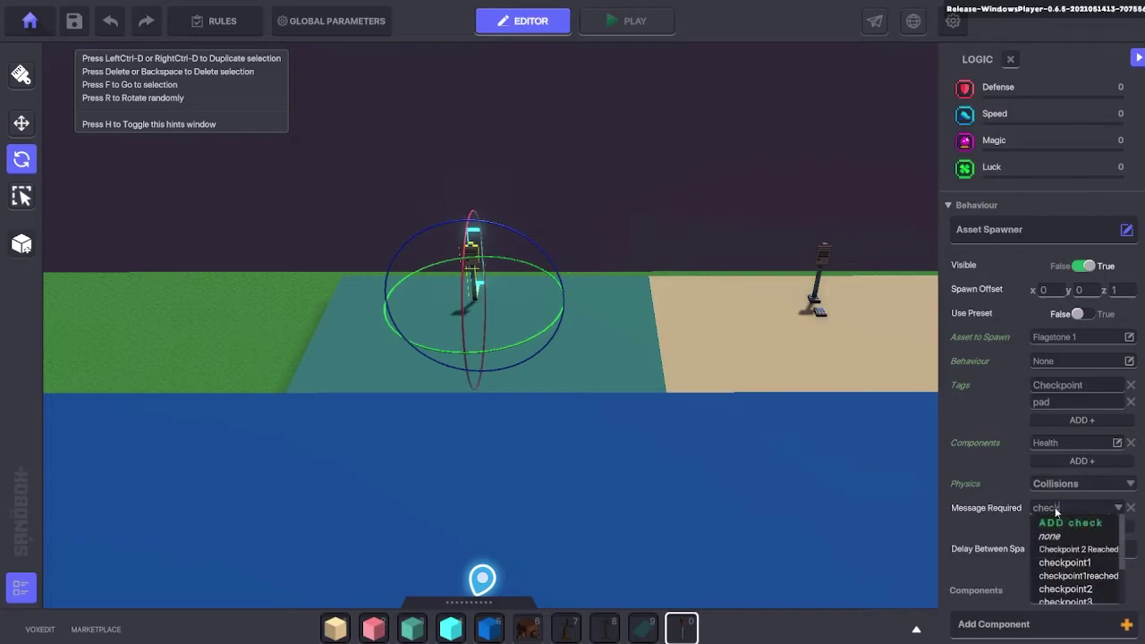
pyautogui.write('point')
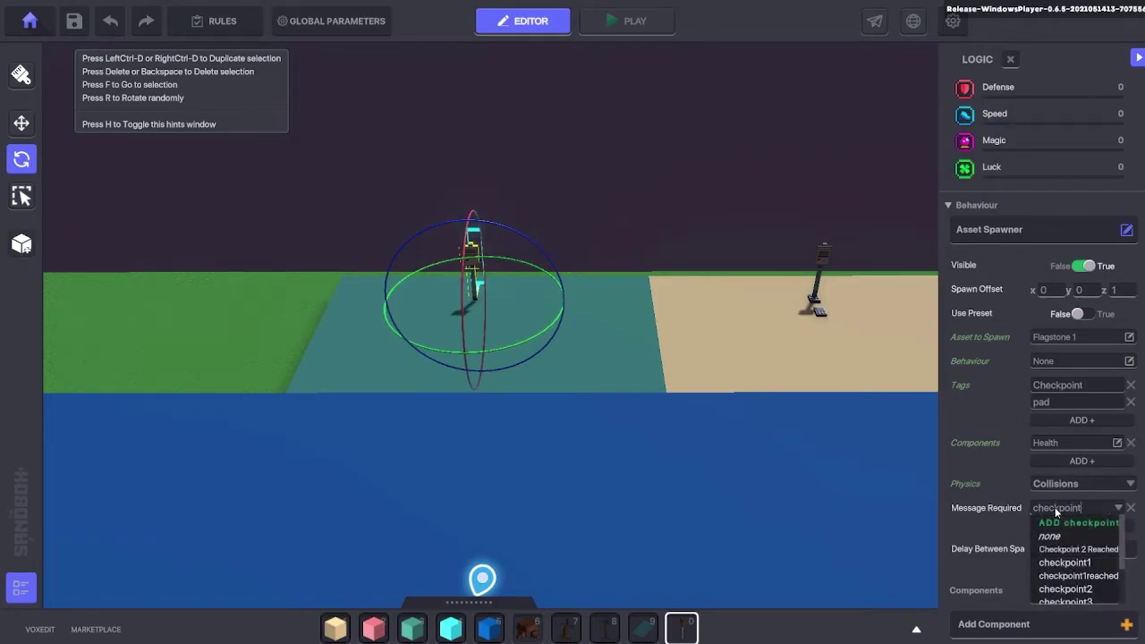
pyautogui.click(1057, 565)
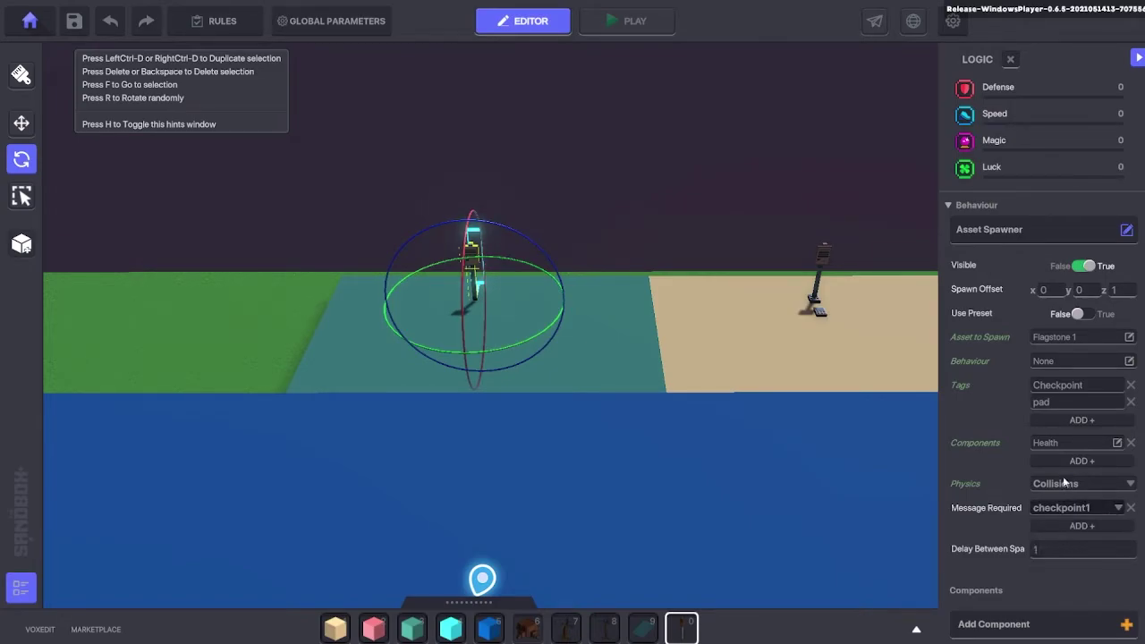
# - Set the sign spawner's Spawn Offset z to -1 and check where the pad spawns relative to the sign
pyautogui.scroll(-2, 1062, 475)
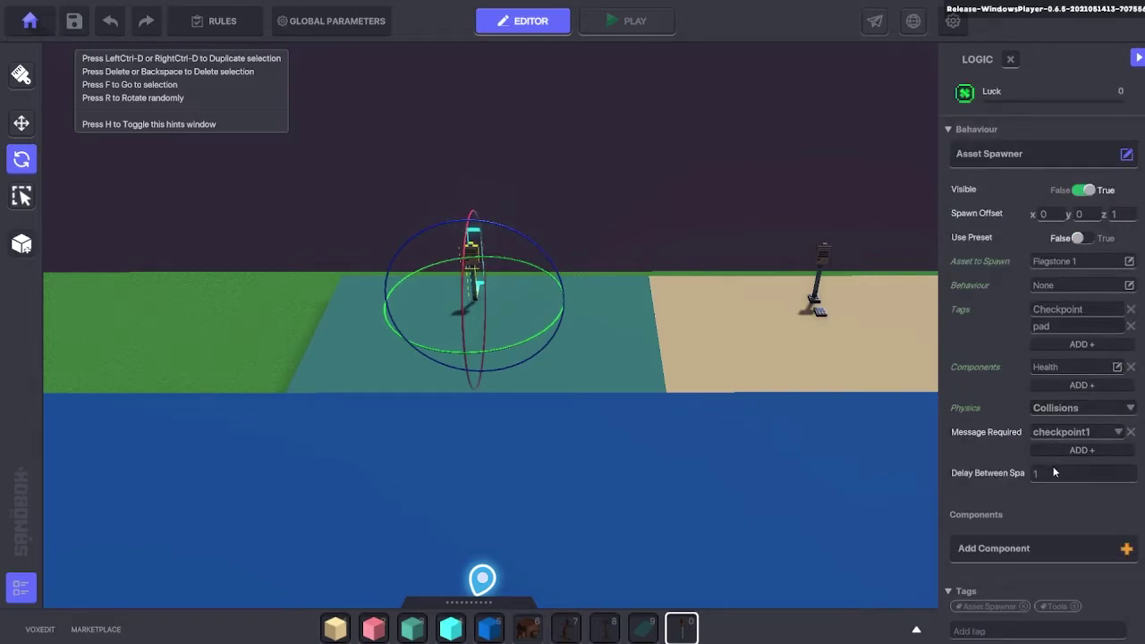
pyautogui.moveTo(622, 461); pyautogui.dragTo(649, 479, button='right')
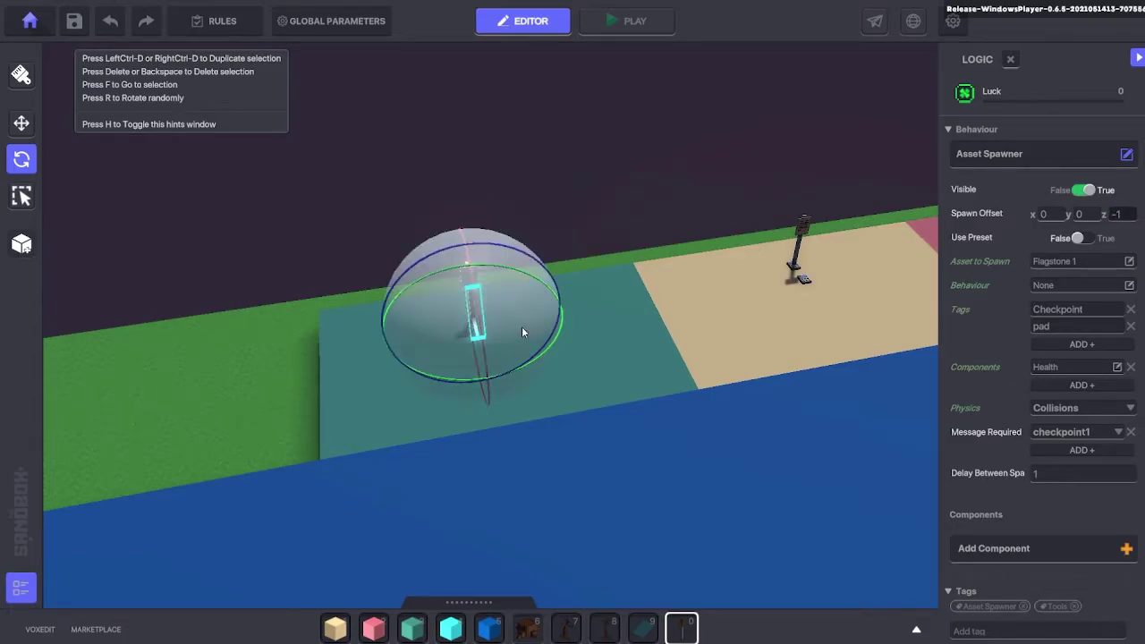
pyautogui.press('f')
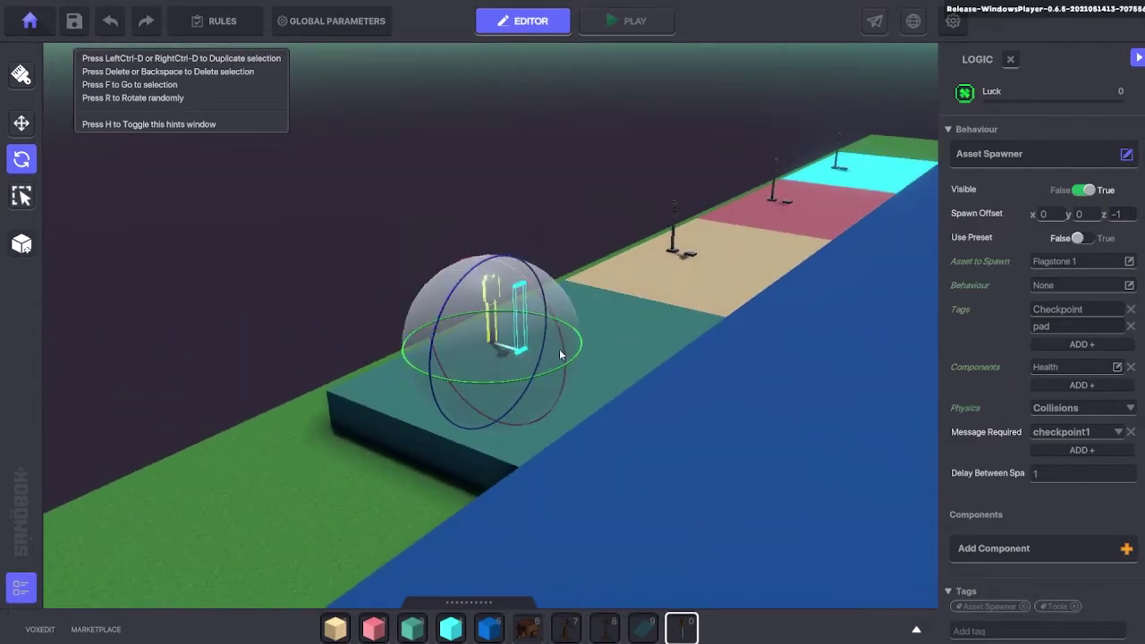
pyautogui.moveTo(646, 316); pyautogui.dragTo(634, 331, button='right')
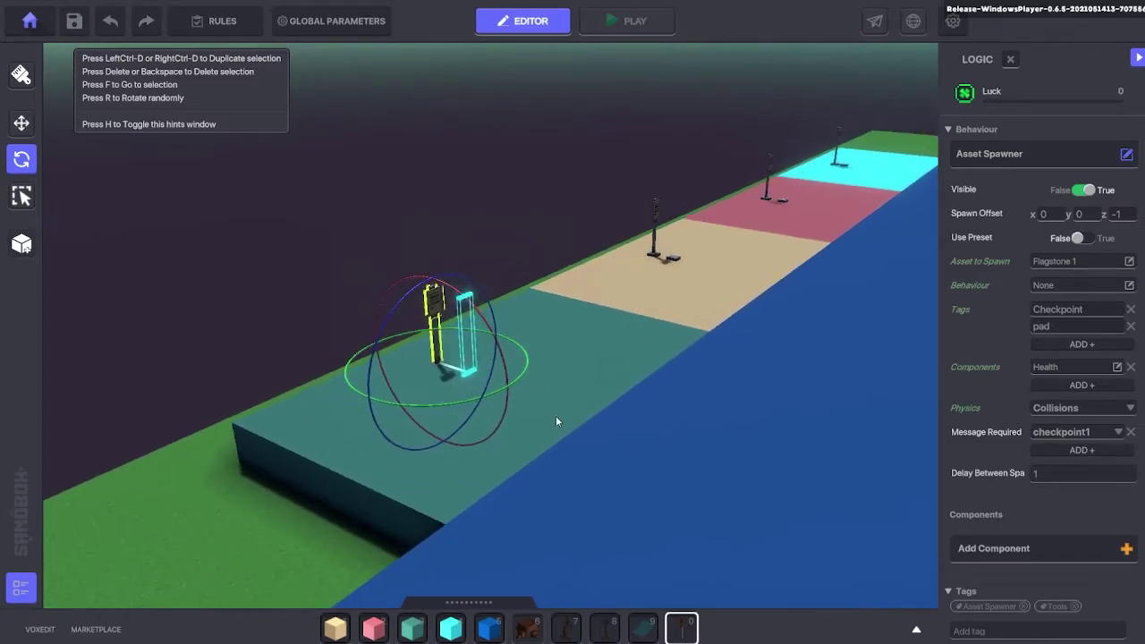
pyautogui.moveTo(556, 415)
pyautogui.mouseDown(button='right')
pyautogui.moveTo(501, 421)
pyautogui.moveTo(557, 419)
pyautogui.mouseUp(button='right')
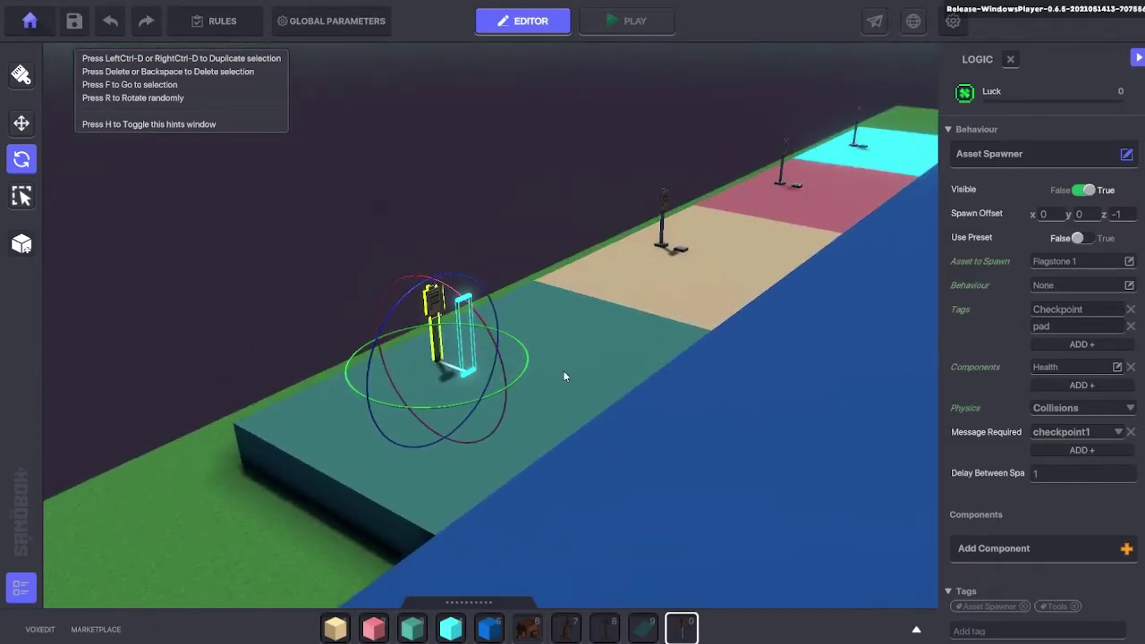
# - Place two NumPad Switch assets on the teal platform, one near the sign and one near the blue edge
pyautogui.click(646, 327)
pyautogui.click(916, 631)
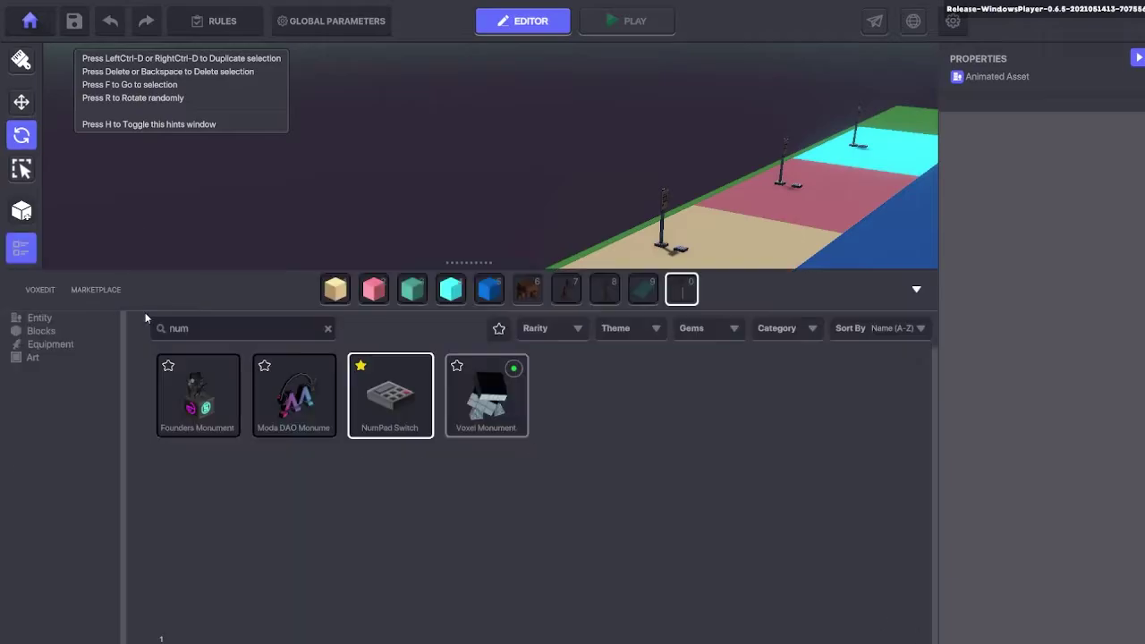
pyautogui.click(407, 411)
pyautogui.click(915, 290)
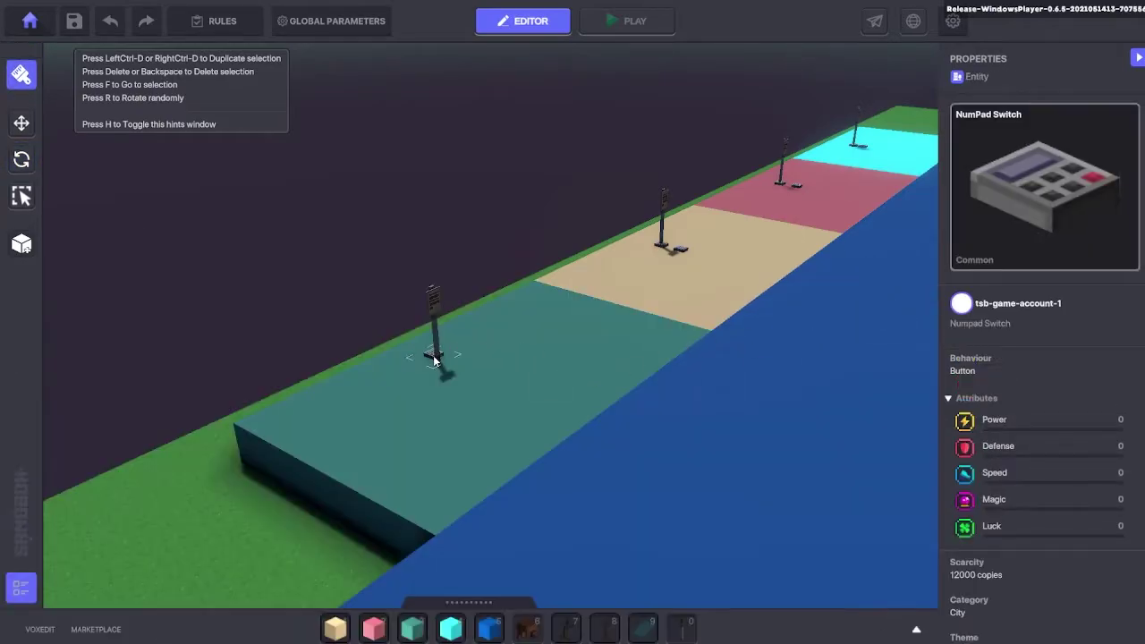
pyautogui.scroll(3, 461, 389)
pyautogui.click(547, 436)
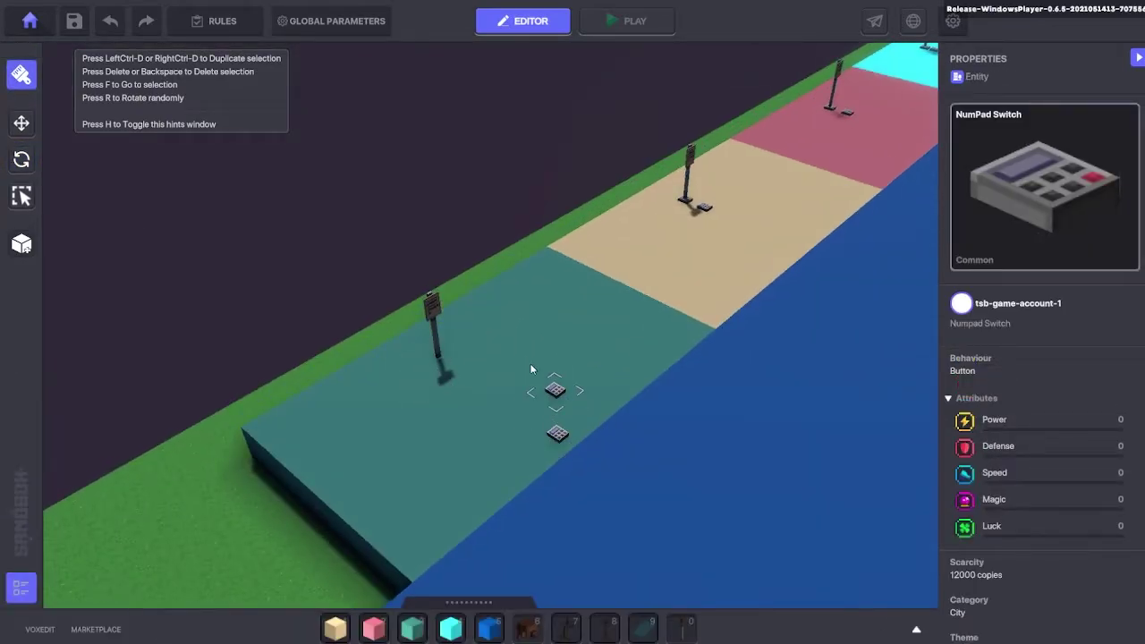
# - Change the behaviour of the NumPad Switch nearer the sign to Message Broadcaster
pyautogui.click(27, 118)
pyautogui.moveTo(565, 400); pyautogui.dragTo(467, 380, button='right')
pyautogui.click(493, 310)
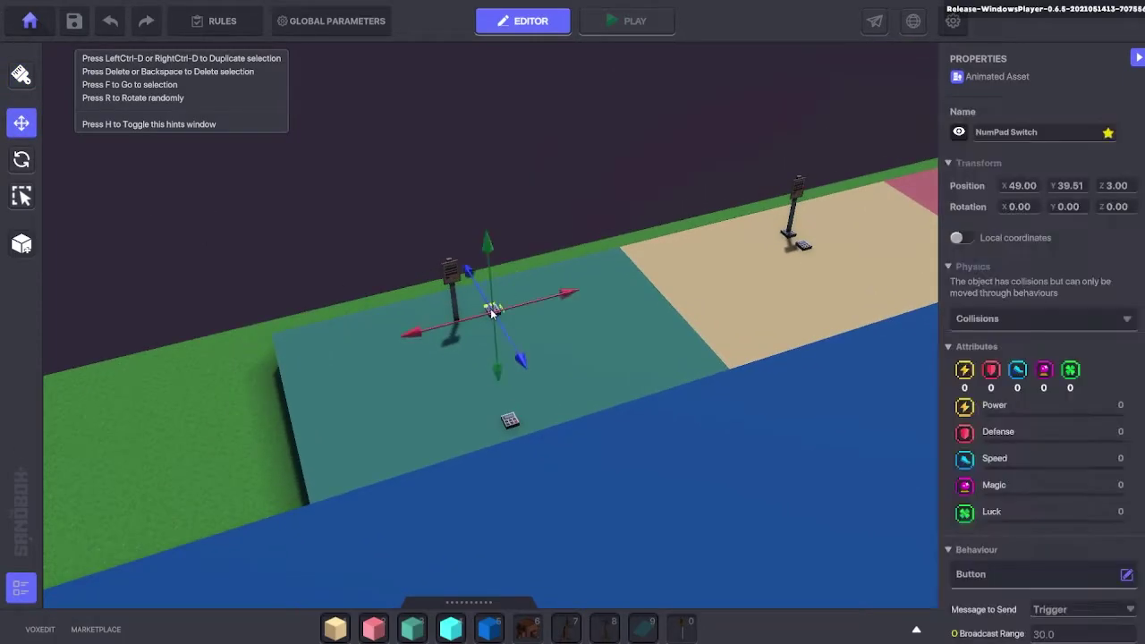
pyautogui.scroll(-3, 1002, 398)
pyautogui.click(989, 401)
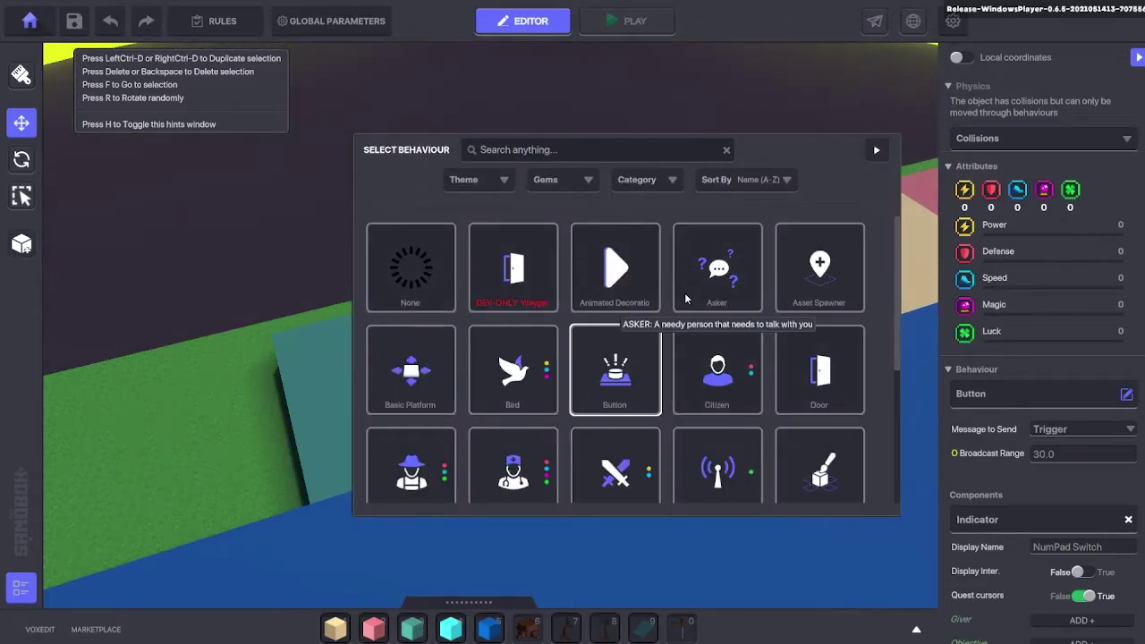
pyautogui.click(724, 435)
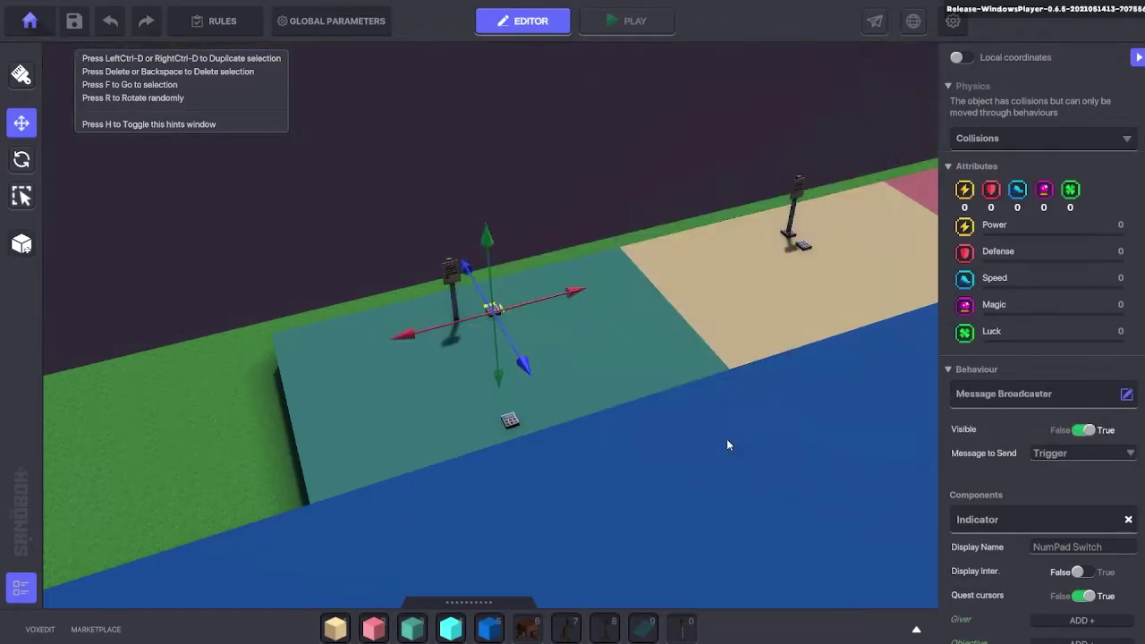
# - Remove the Indicator component from the message broadcaster switch
pyautogui.scroll(-4, 981, 405)
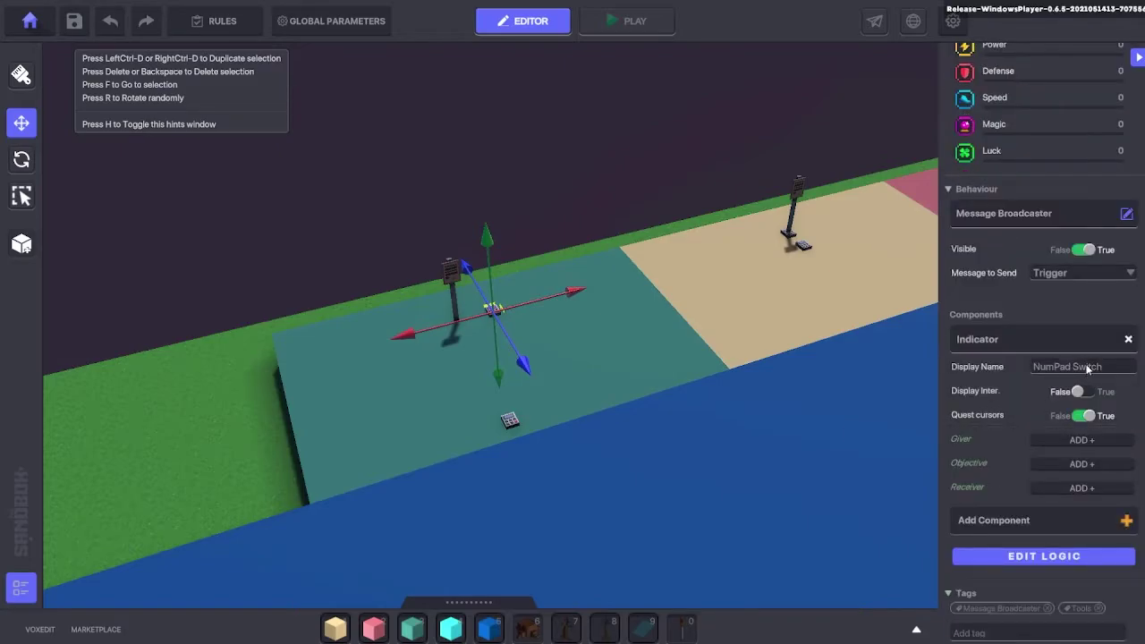
pyautogui.scroll(-2, 1088, 368)
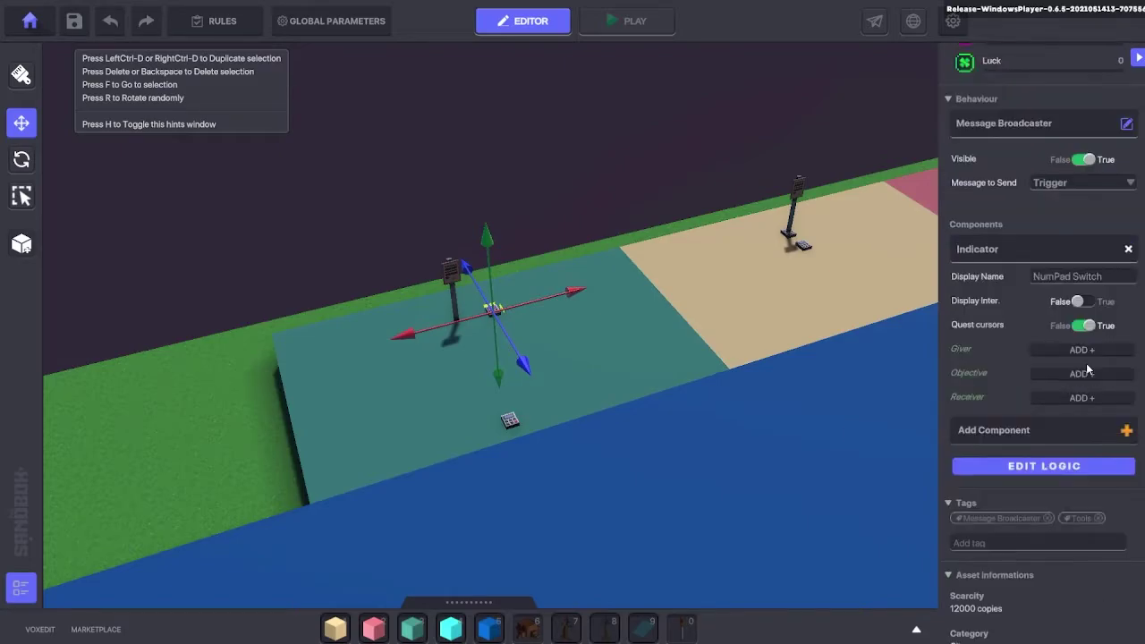
pyautogui.click(1128, 250)
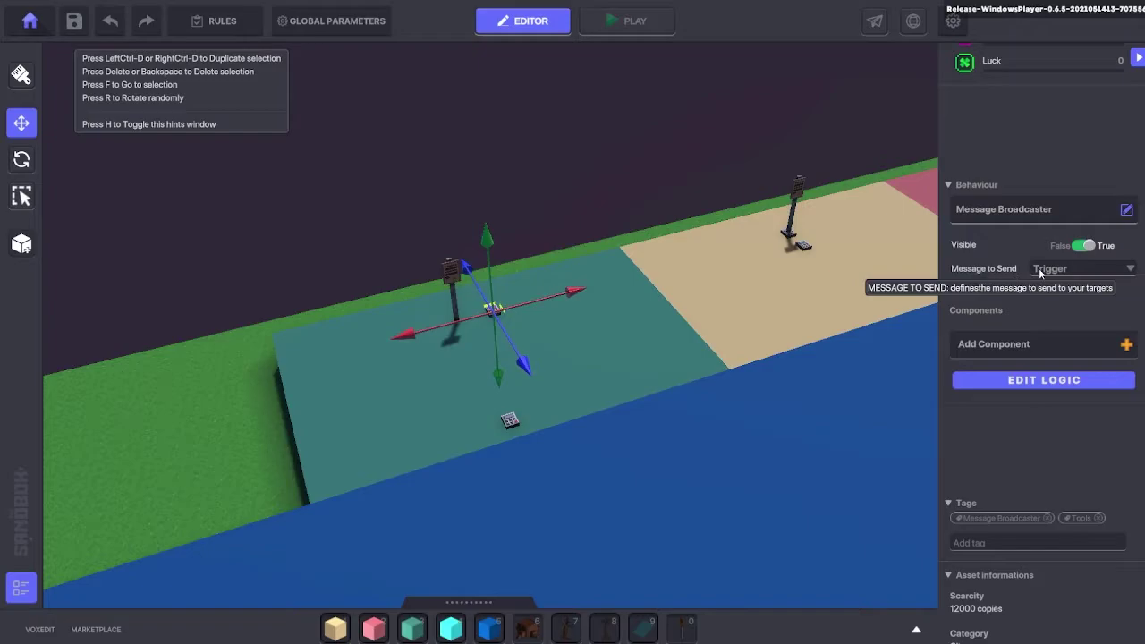
# - Open the broadcaster's logic and set its message to send to Damage:50
pyautogui.click(1044, 382)
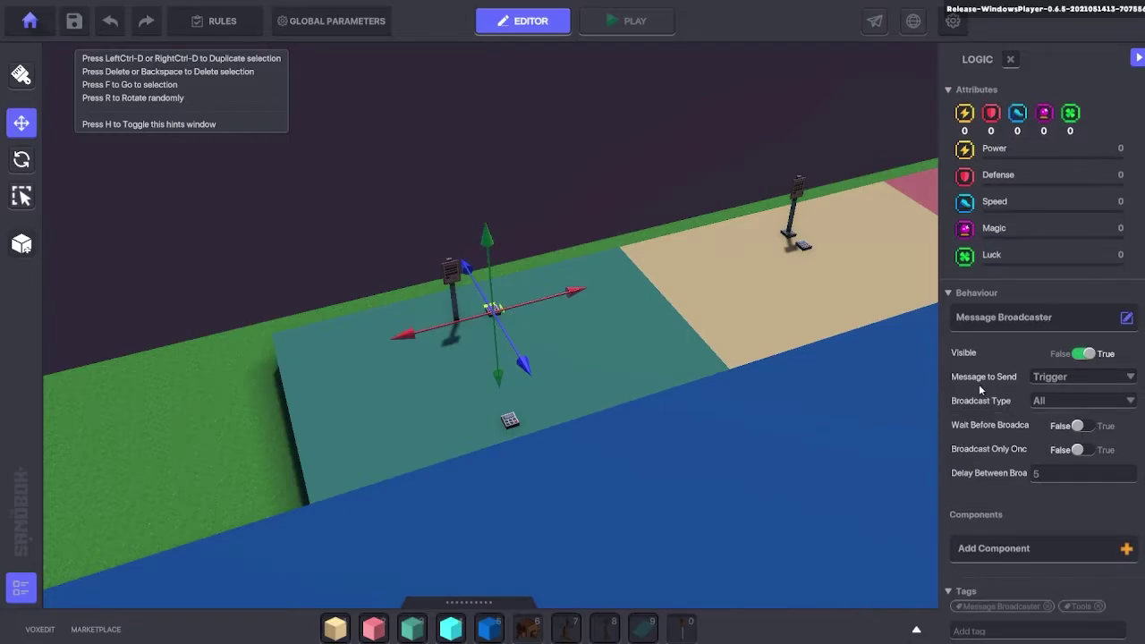
pyautogui.click(1053, 379)
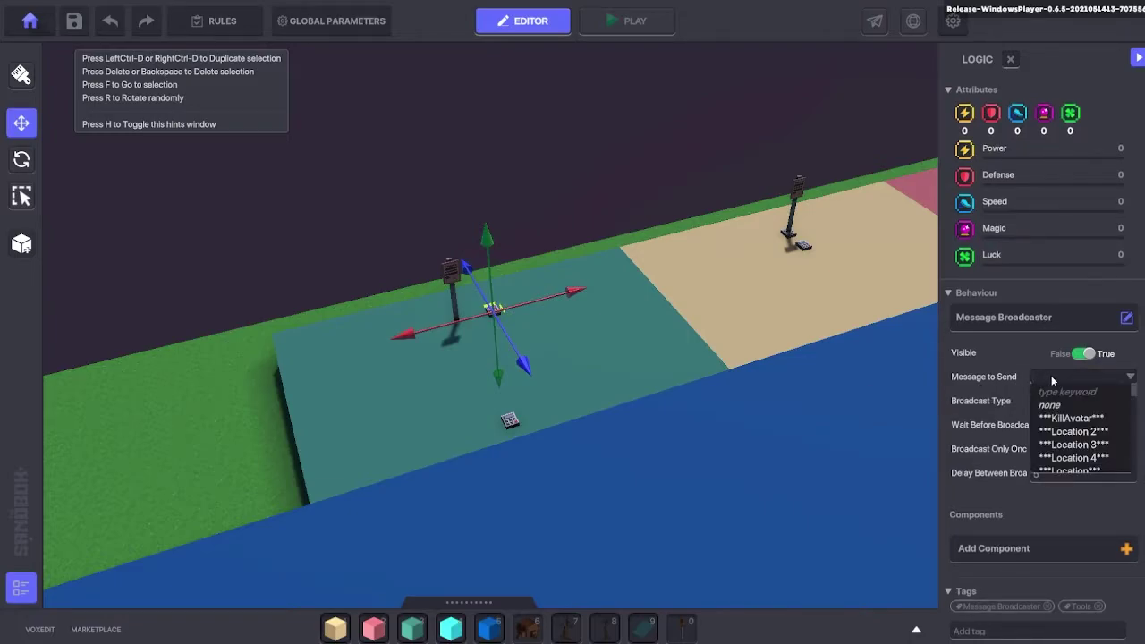
pyautogui.write('Da')
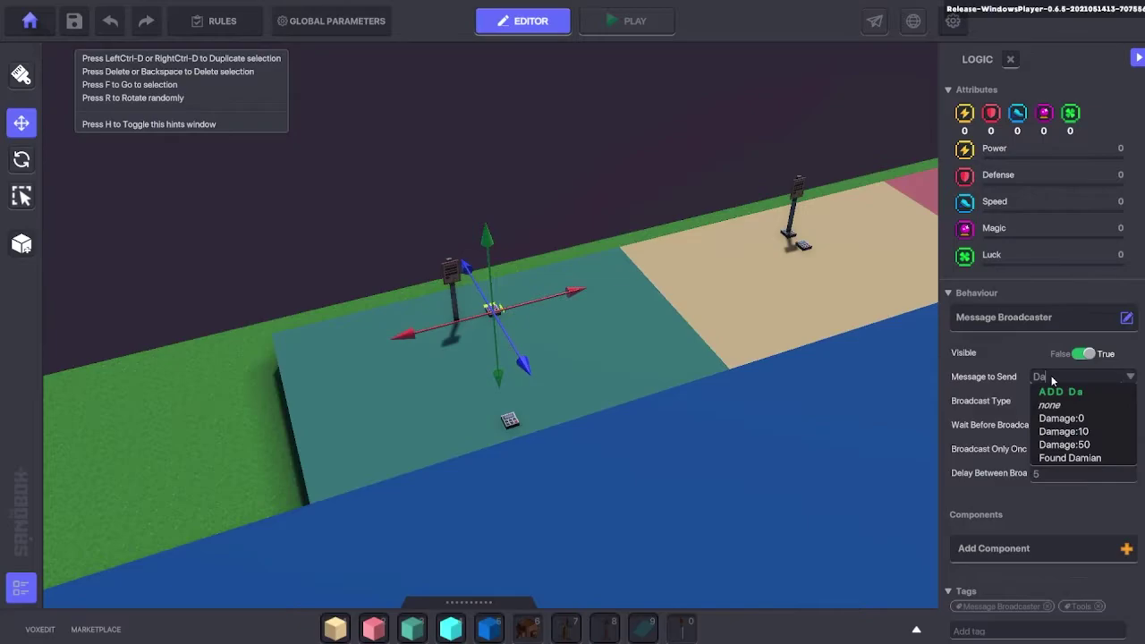
pyautogui.click(1091, 445)
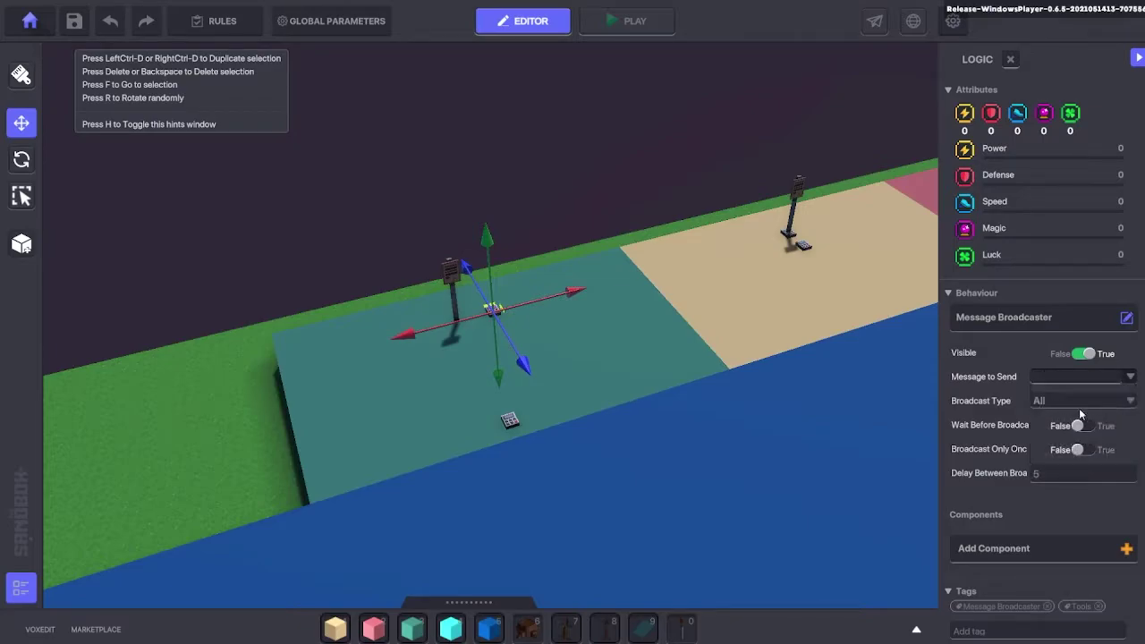
# - Set the broadcast type to SpecificTagsInRange with a broadcast range of 2
pyautogui.click(1051, 403)
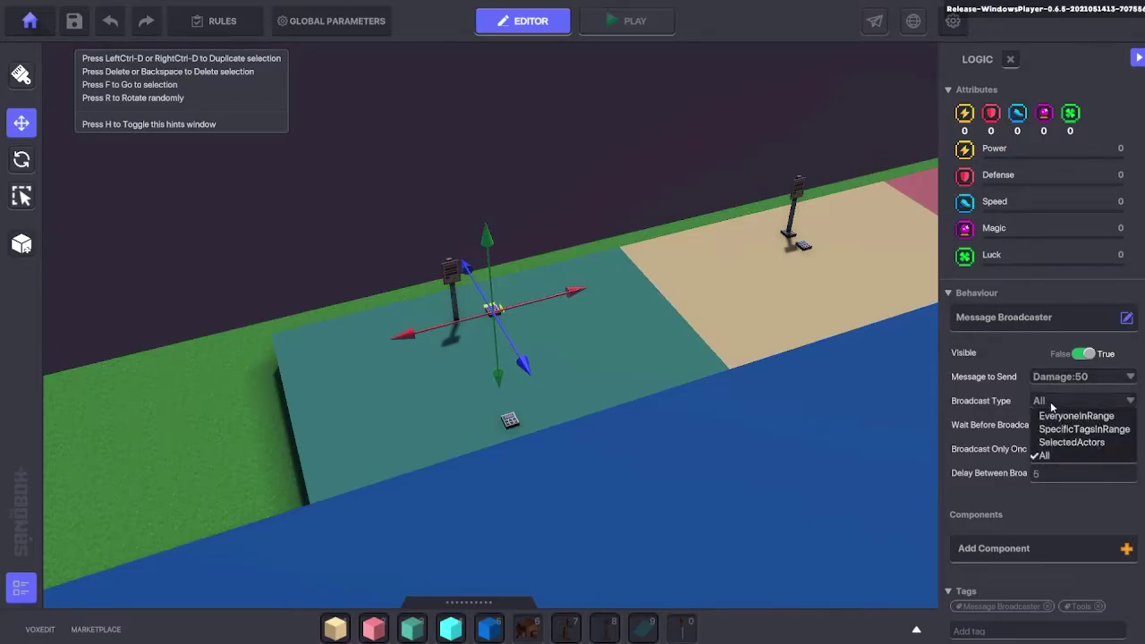
pyautogui.click(1051, 429)
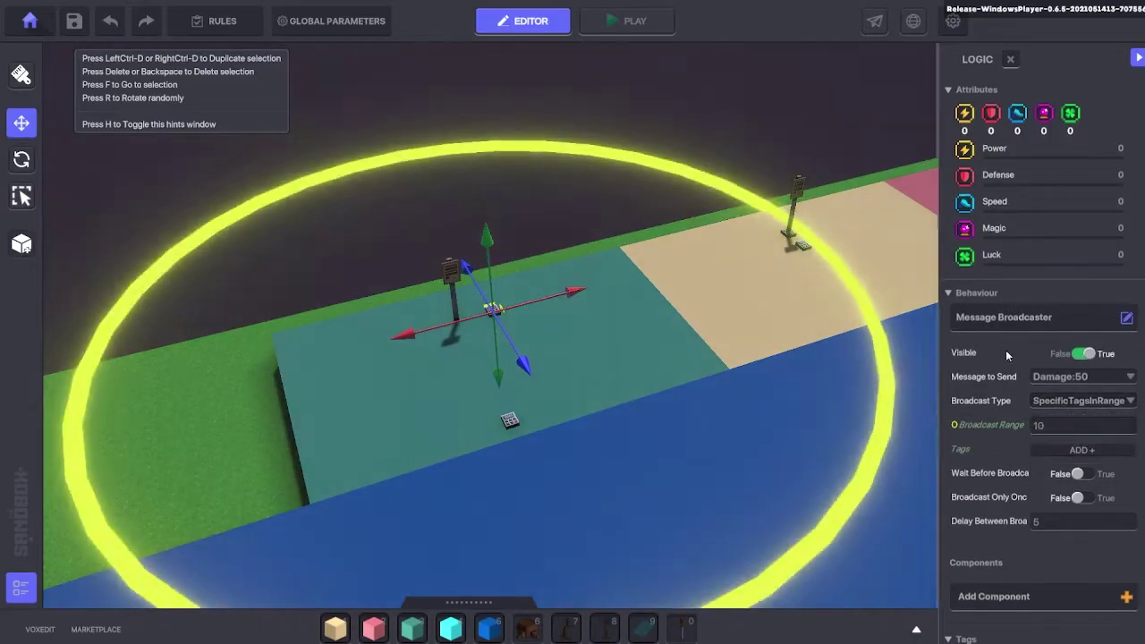
pyautogui.write('2')
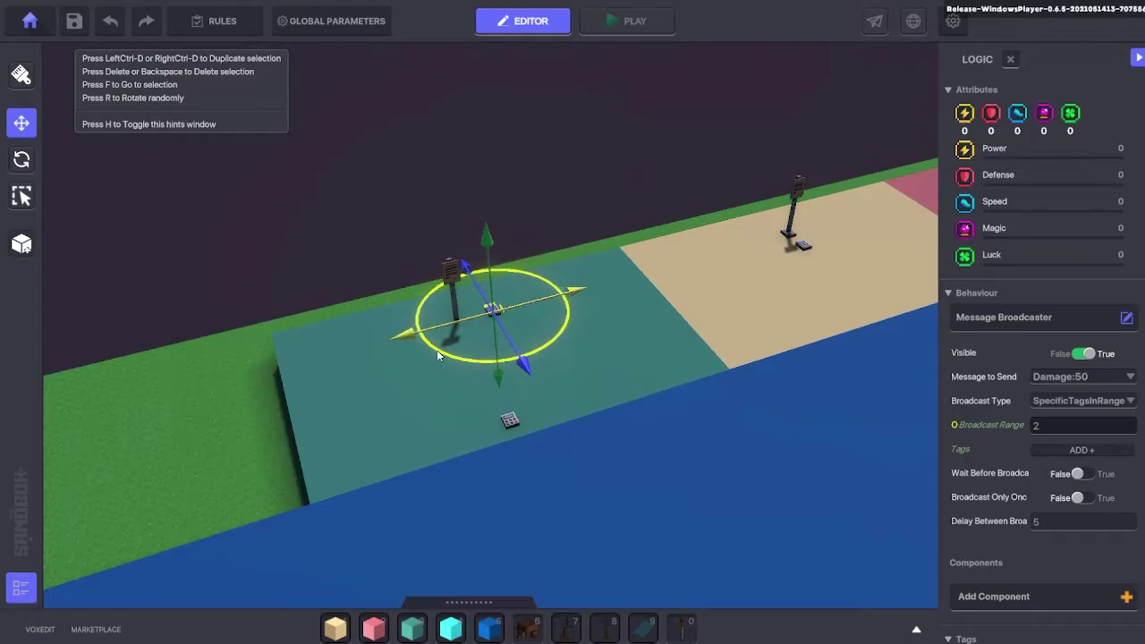
# - Reposition the broadcaster switch between the sign and the other switch, and set its broadcast range to 3
pyautogui.moveTo(544, 350); pyautogui.dragTo(629, 402, button='right')
pyautogui.moveTo(534, 310); pyautogui.dragTo(491, 368)
pyautogui.moveTo(491, 368); pyautogui.dragTo(741, 405, button='right')
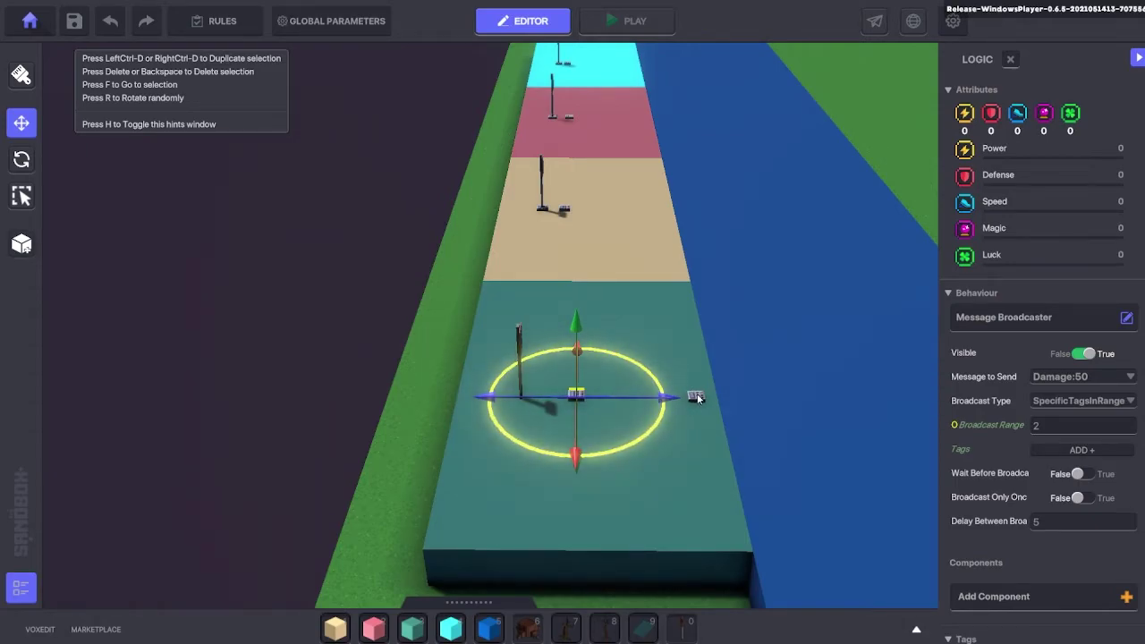
pyautogui.click(1052, 430)
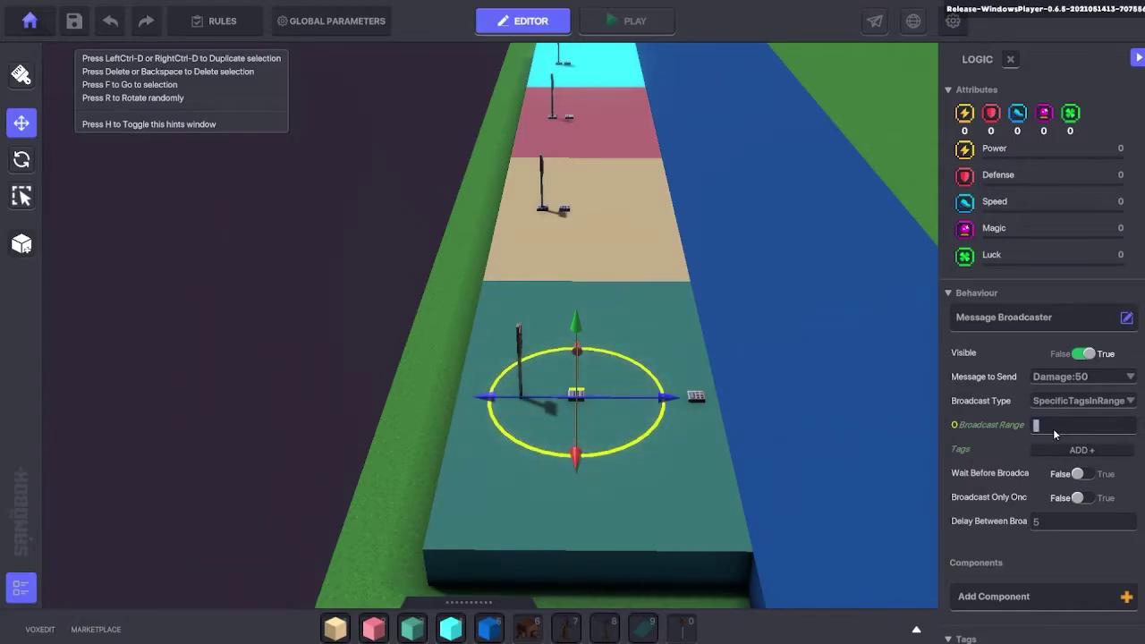
pyautogui.write('3')
pyautogui.moveTo(650, 402); pyautogui.dragTo(663, 398)
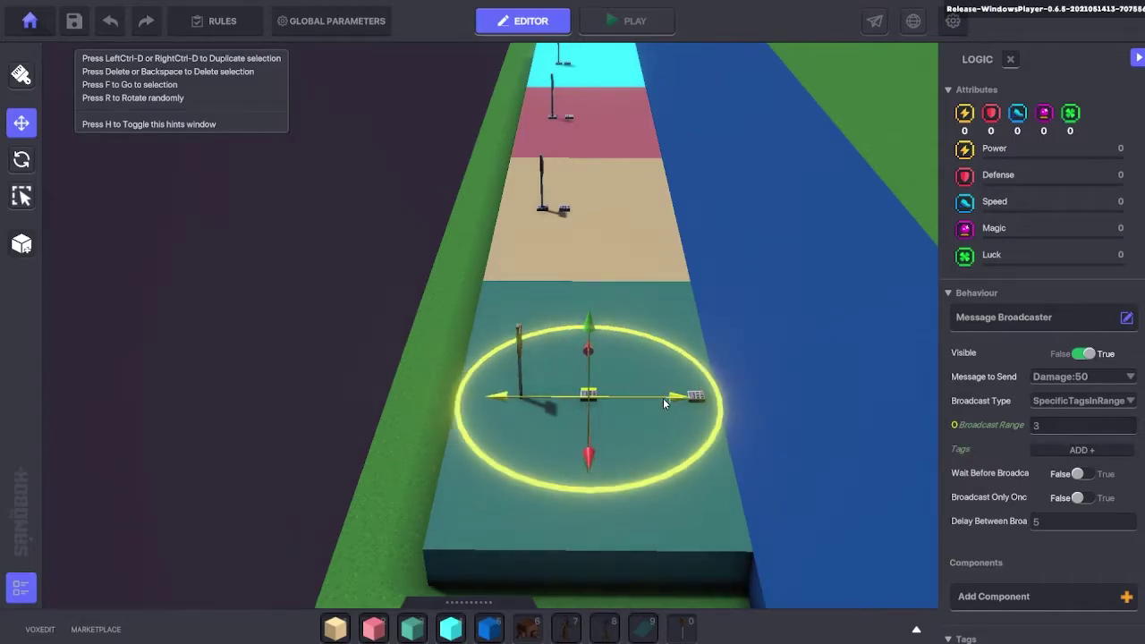
# - Add the target tags Checkpoint and pad to the broadcaster
pyautogui.moveTo(791, 508); pyautogui.dragTo(668, 513, button='right')
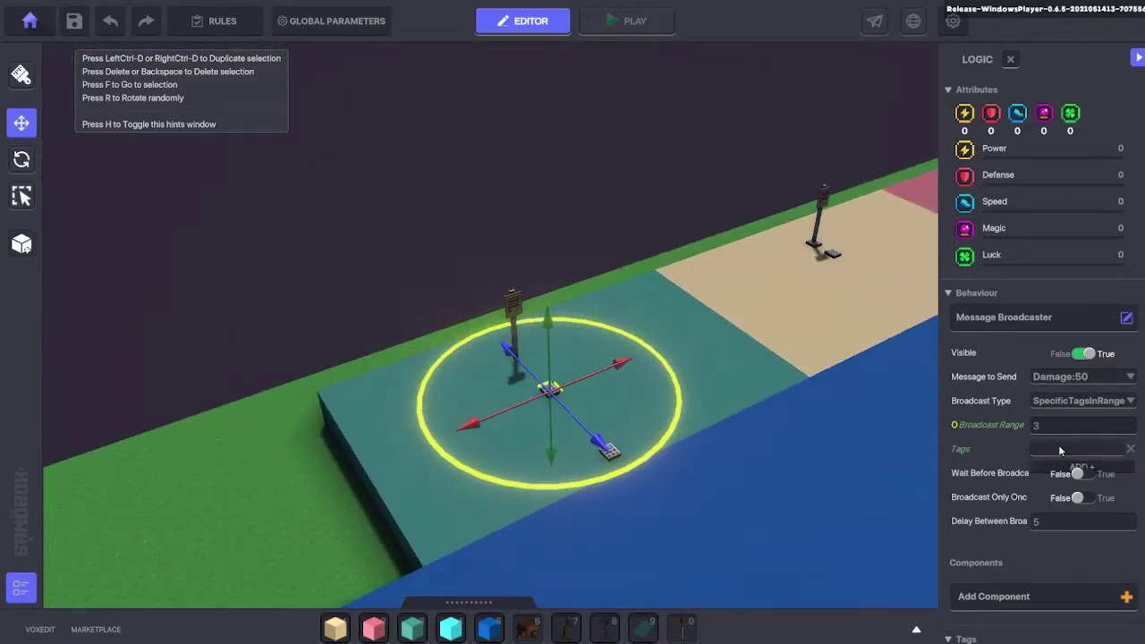
pyautogui.click(1058, 445)
pyautogui.write('Check')
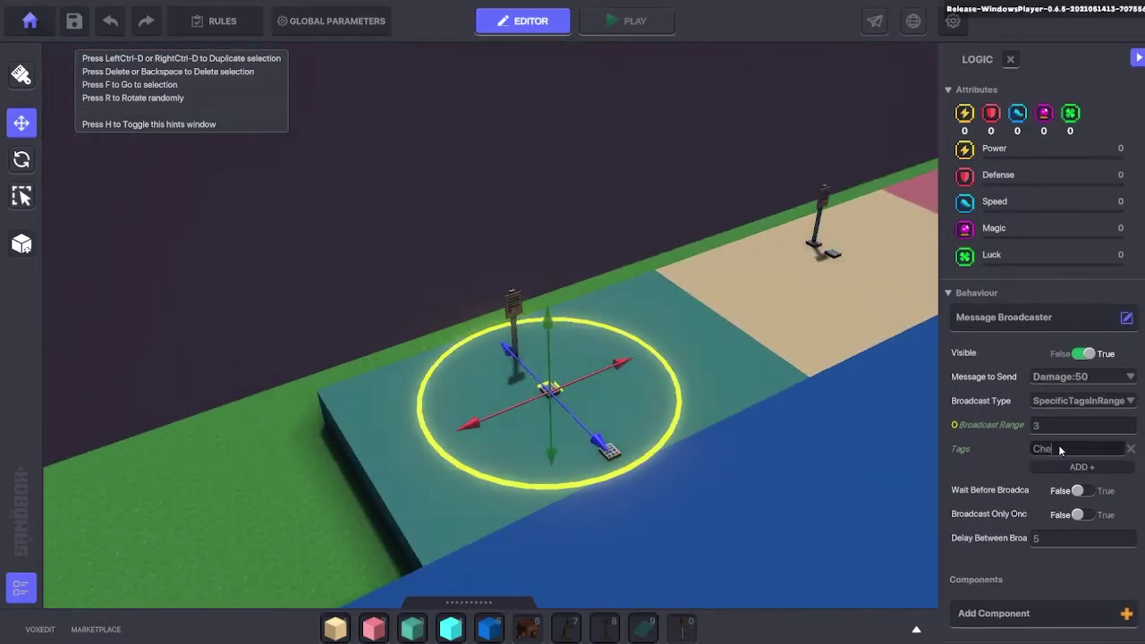
pyautogui.write('point')
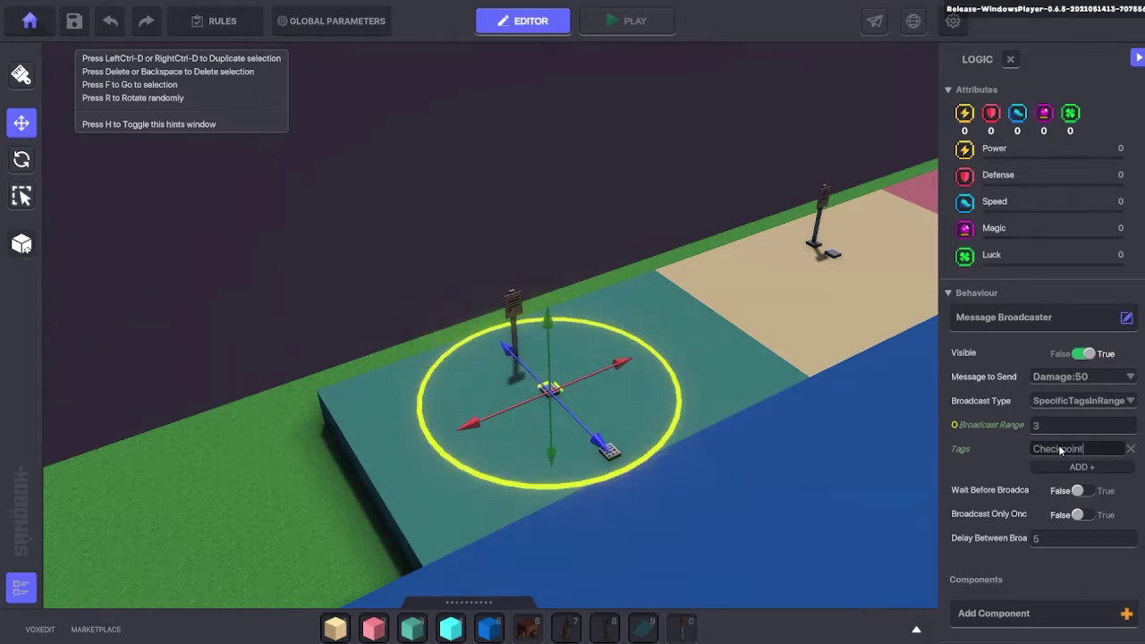
pyautogui.click(1060, 470)
pyautogui.write('pac')
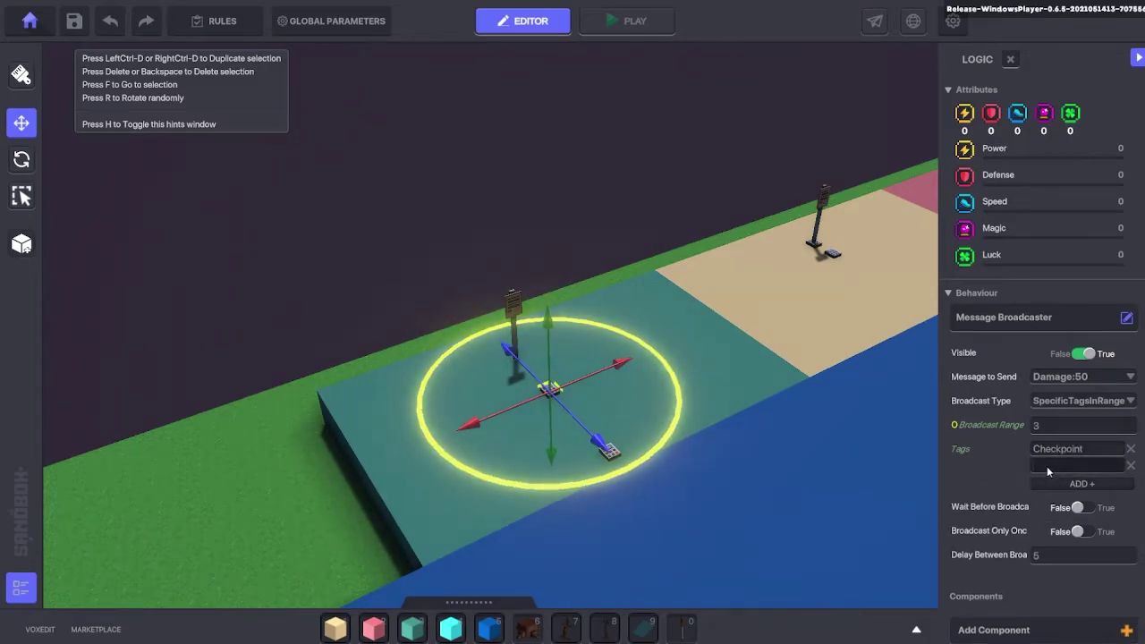
pyautogui.press('Return')
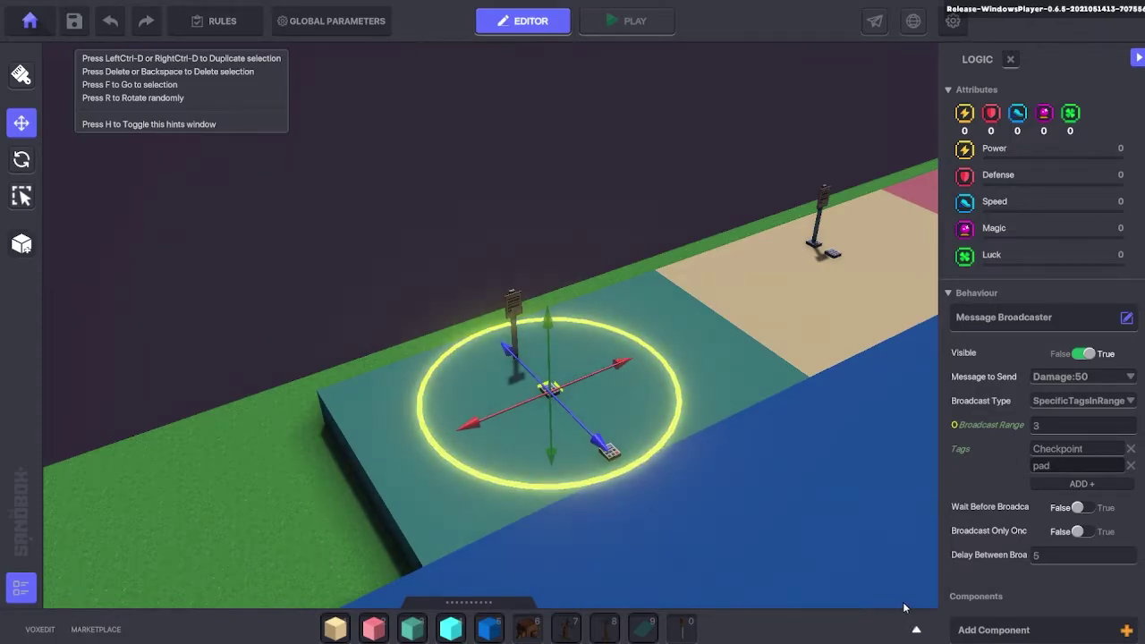
# - Make the broadcaster wait before broadcasting, with checkpoint2 as its required message
pyautogui.click(1079, 507)
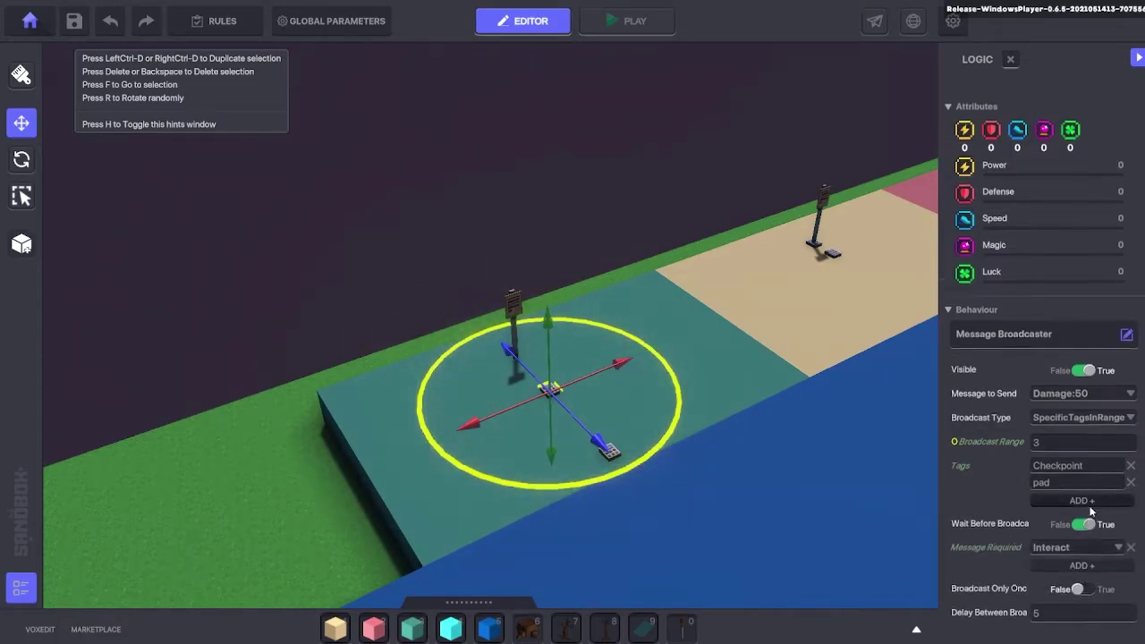
pyautogui.scroll(-3, 1062, 329)
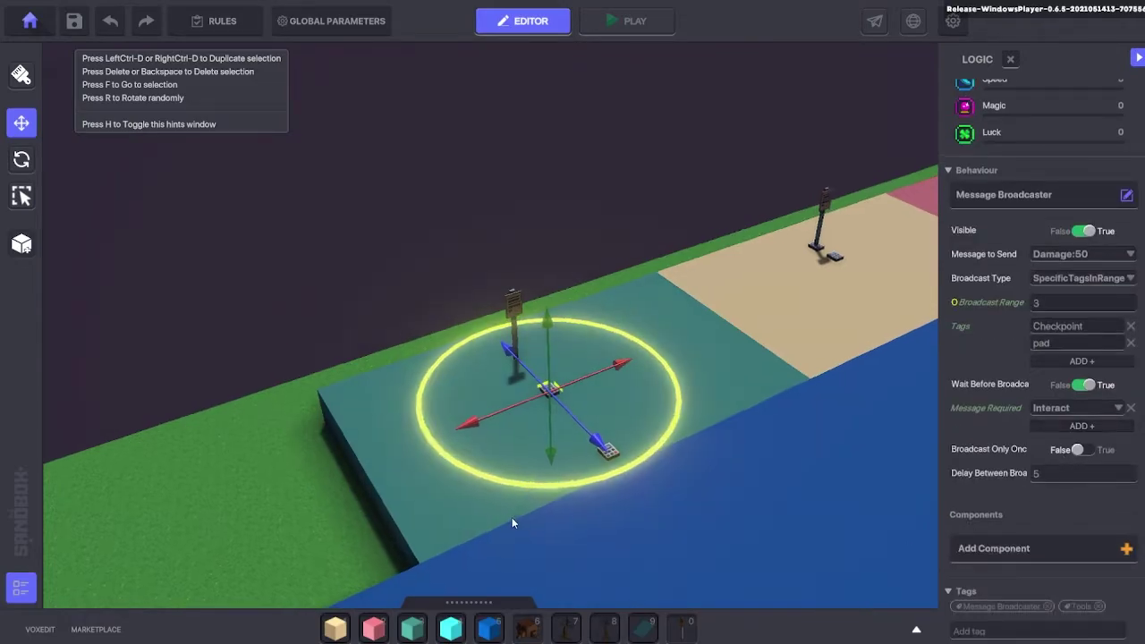
pyautogui.press('f')
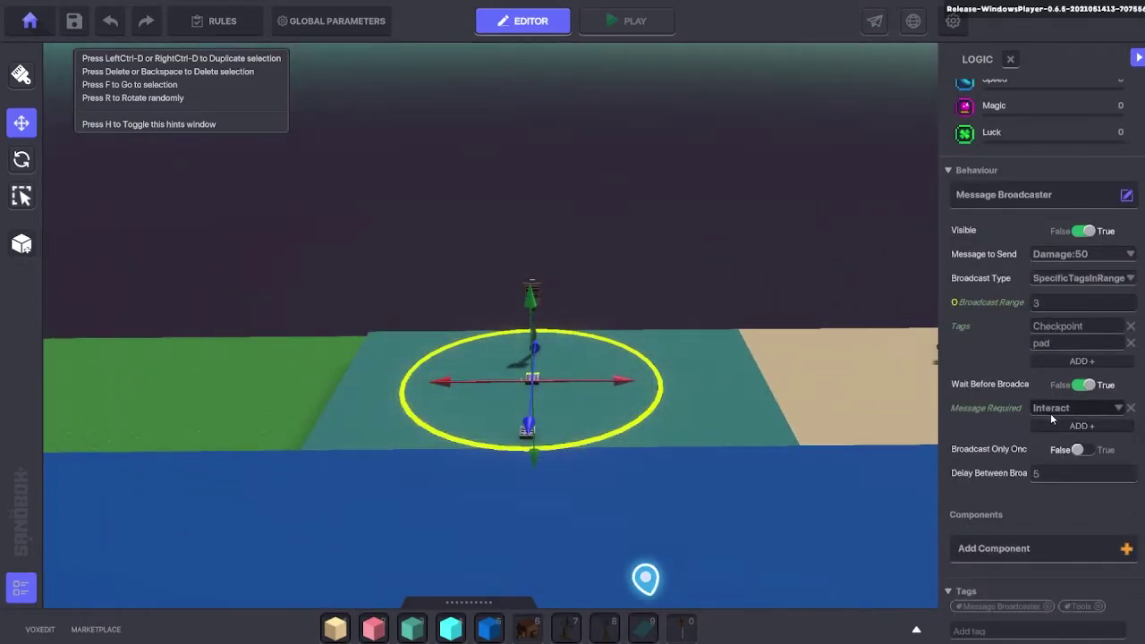
pyautogui.click(1056, 409)
pyautogui.click(1056, 412)
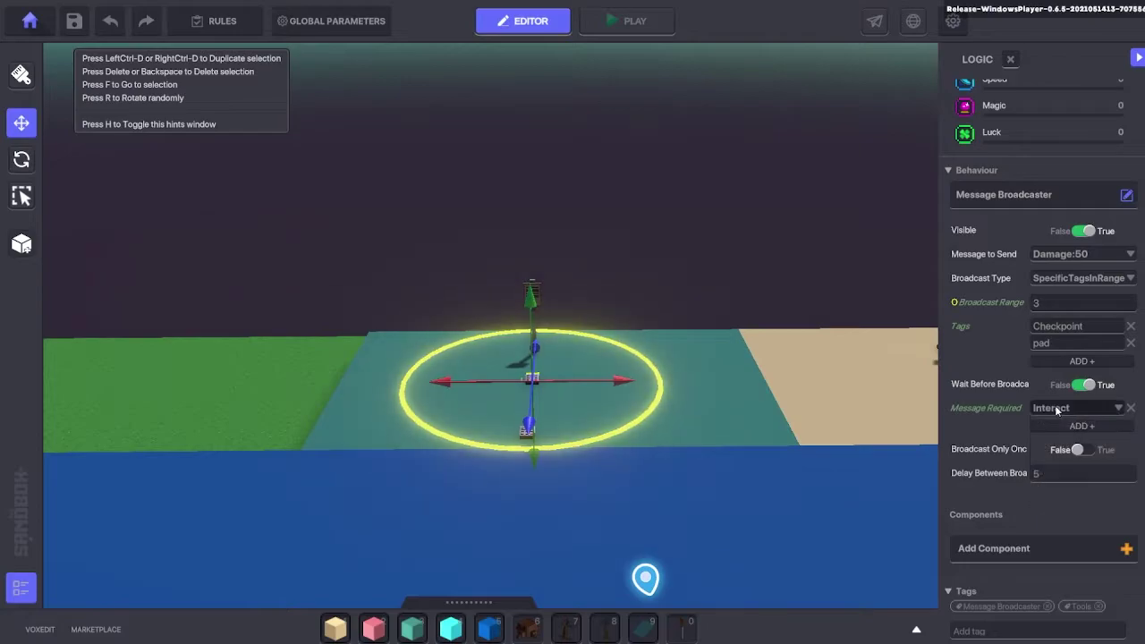
pyautogui.click(1057, 412)
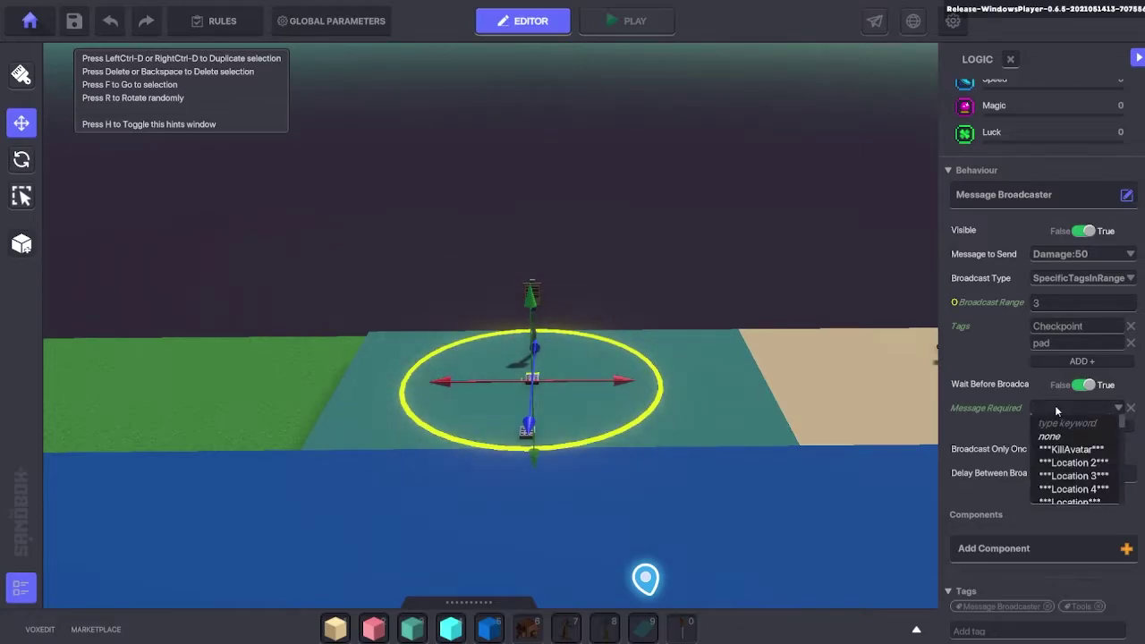
pyautogui.write('che')
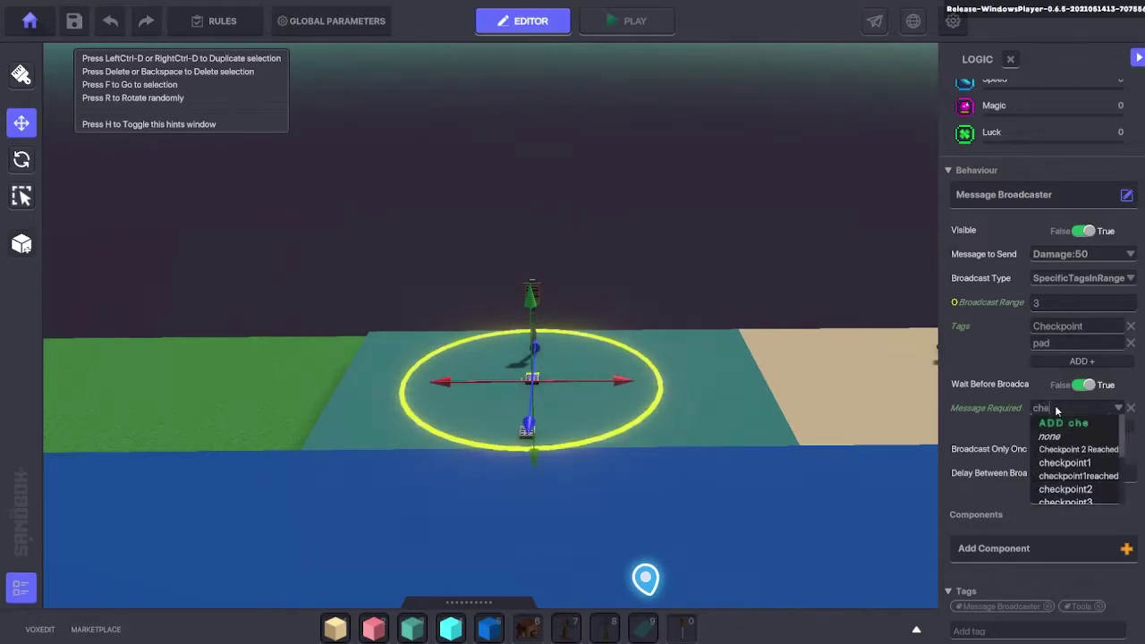
pyautogui.write('ckp')
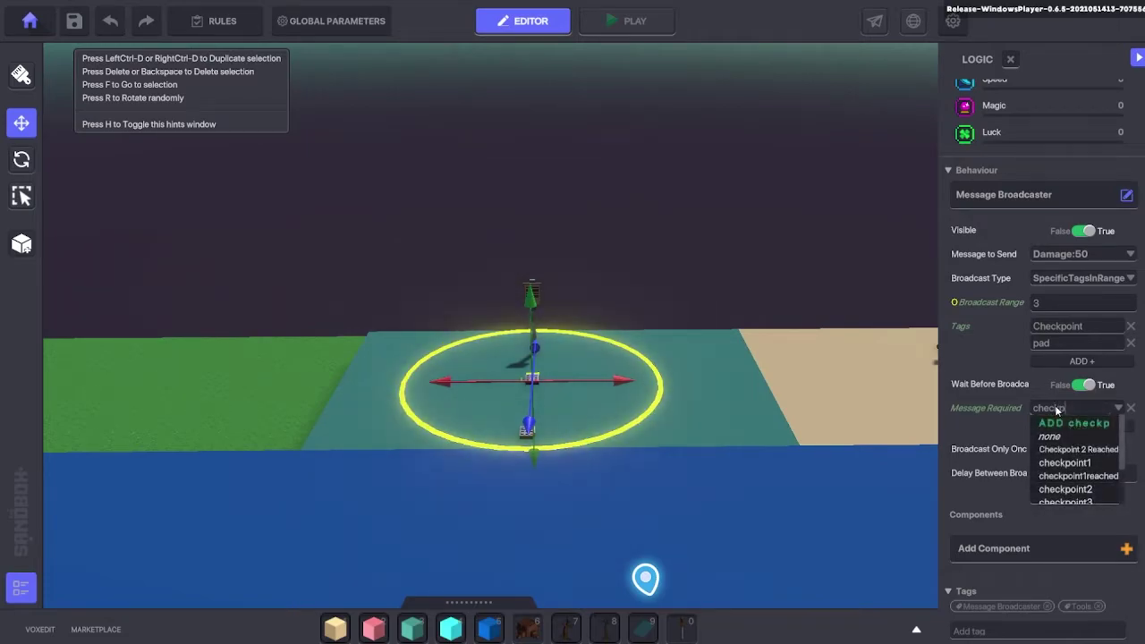
pyautogui.click(1066, 489)
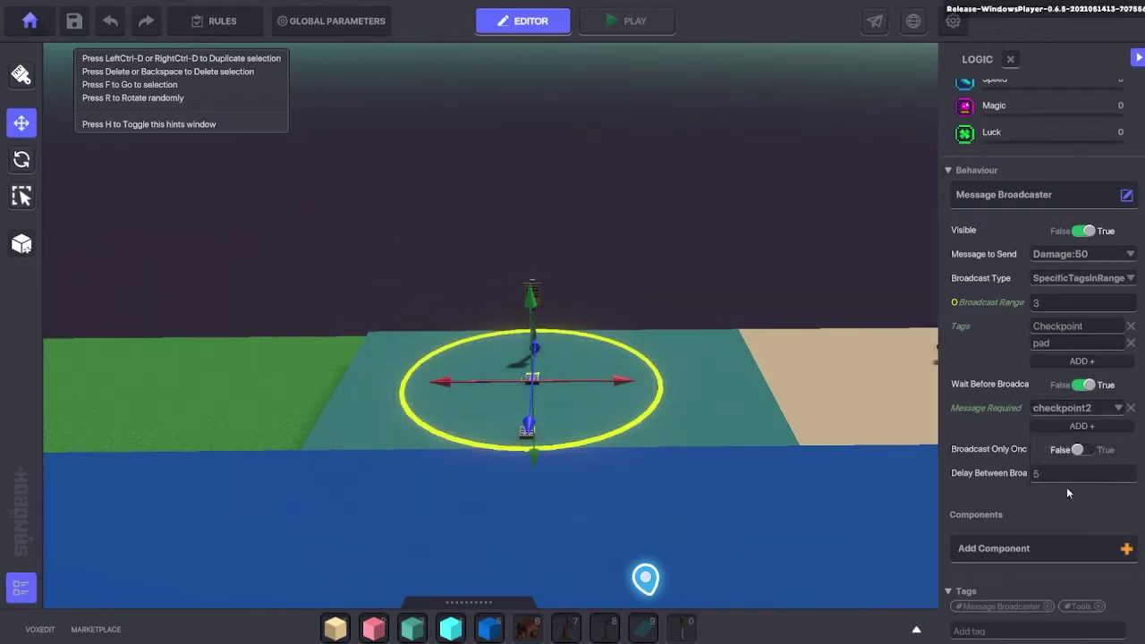
# - Set the behaviour of the number-pad switch nearest the blue area to None and its display name to Checkpoint 1
pyautogui.moveTo(512, 500); pyautogui.dragTo(547, 477, button='right')
pyautogui.click(668, 429)
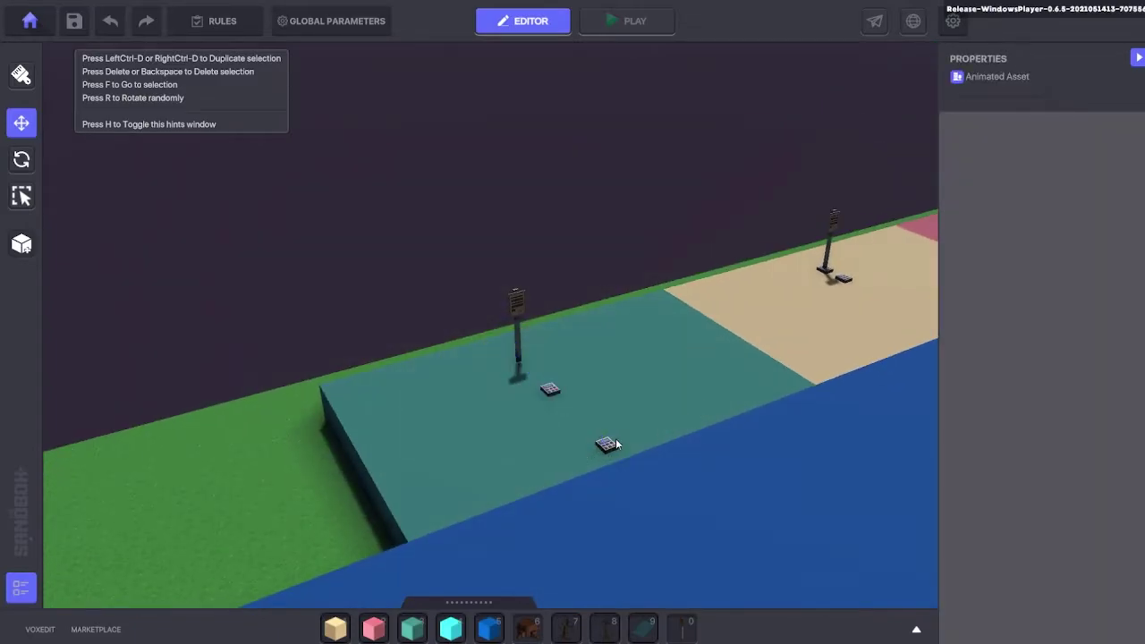
pyautogui.click(614, 440)
pyautogui.scroll(-3, 1014, 304)
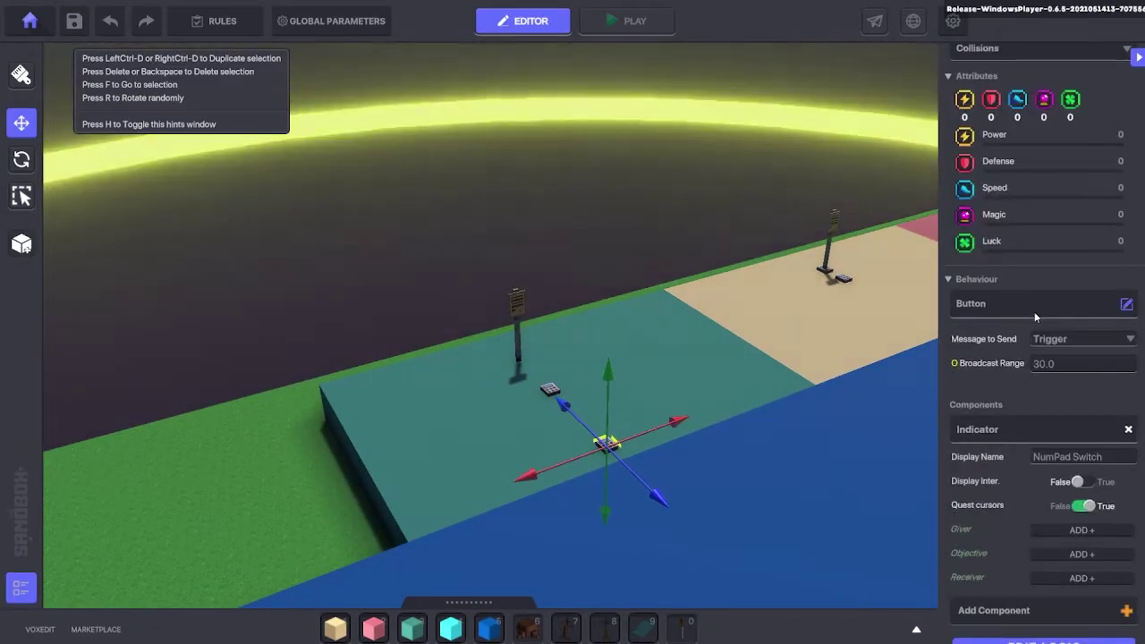
pyautogui.click(1018, 310)
pyautogui.click(422, 254)
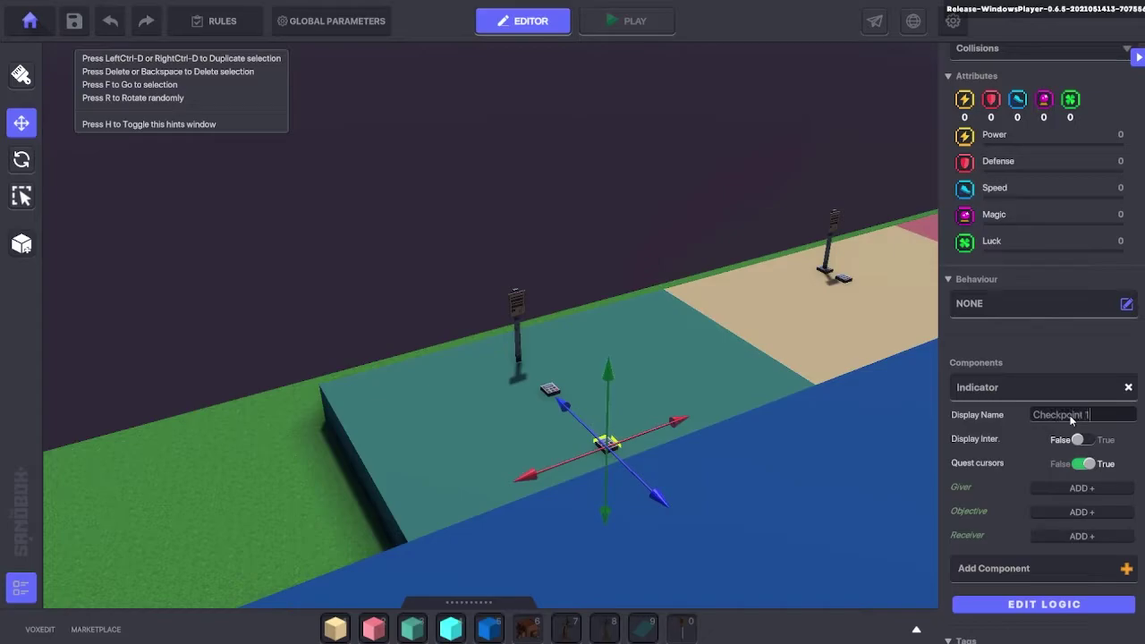
pyautogui.click(1021, 313)
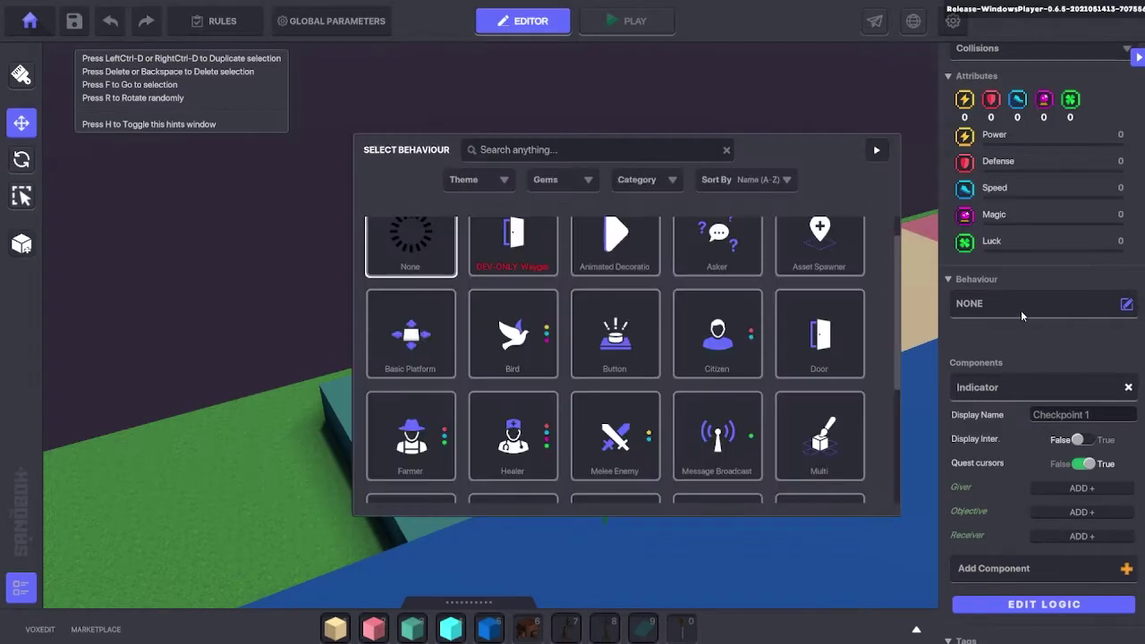
pyautogui.click(876, 150)
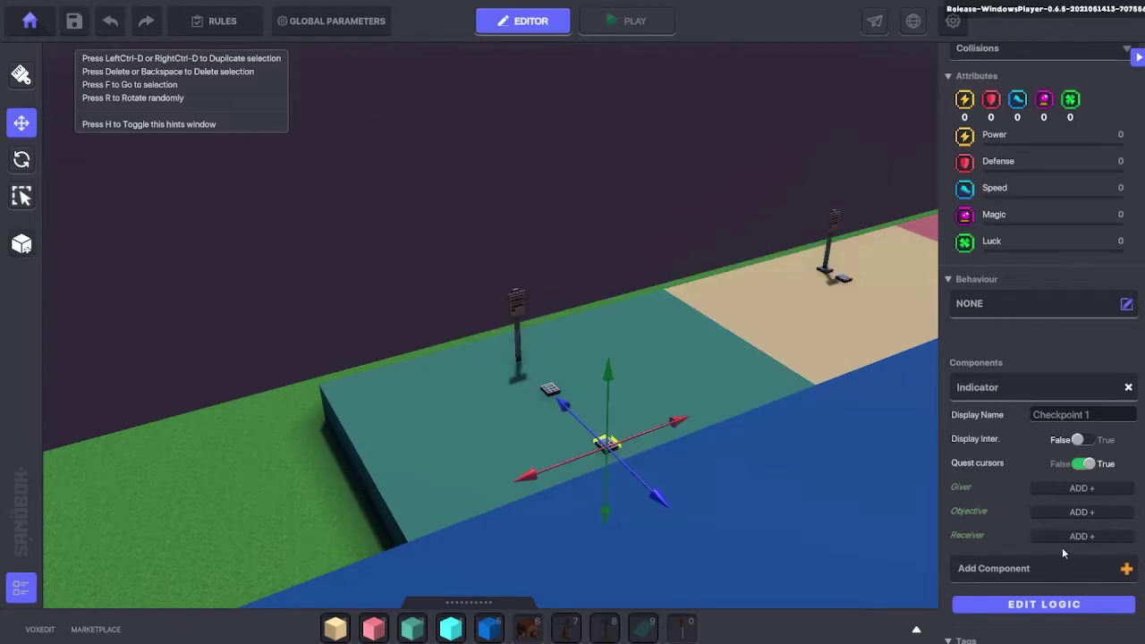
# - Add a Speaker component to the Checkpoint 1 switch with the display text "Checkpoint 1 Reached"
pyautogui.click(1050, 565)
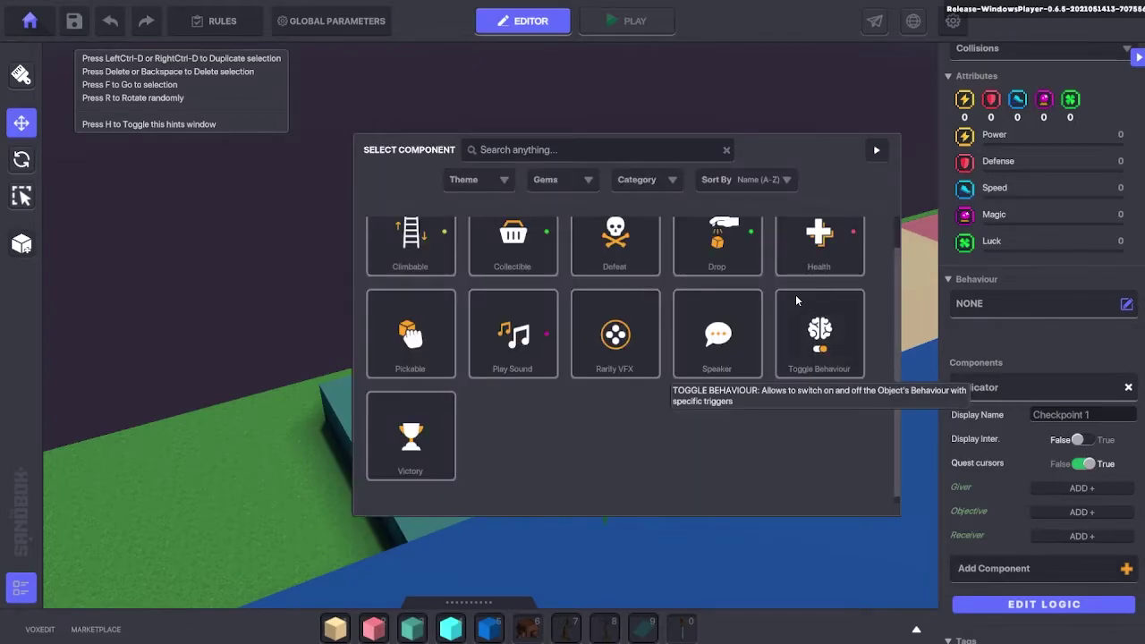
pyautogui.click(727, 346)
pyautogui.scroll(-3, 1080, 435)
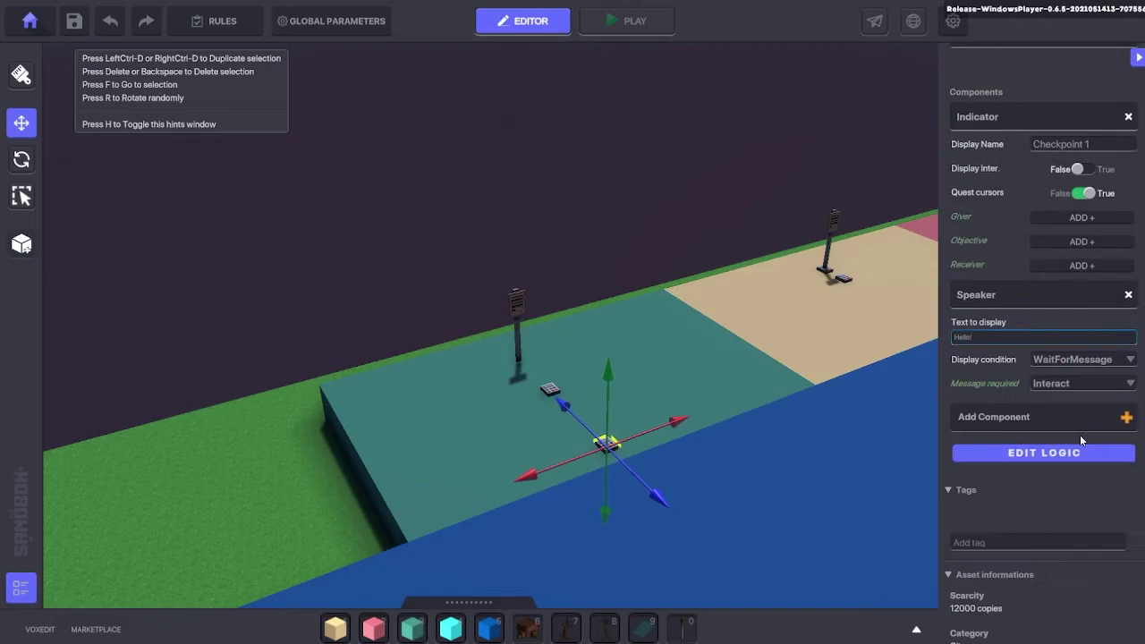
pyautogui.click(976, 335)
pyautogui.write('Checkpoint 1 Reached')
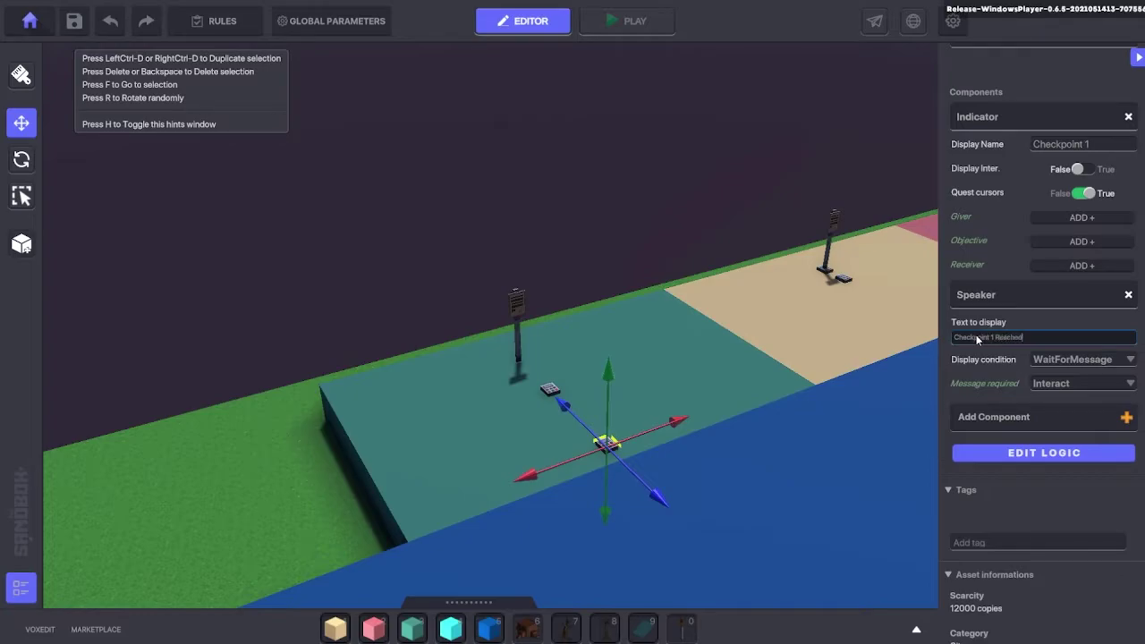
# - Set the speaker's display condition to DetectEntity with a detection range of 3
pyautogui.click(1051, 362)
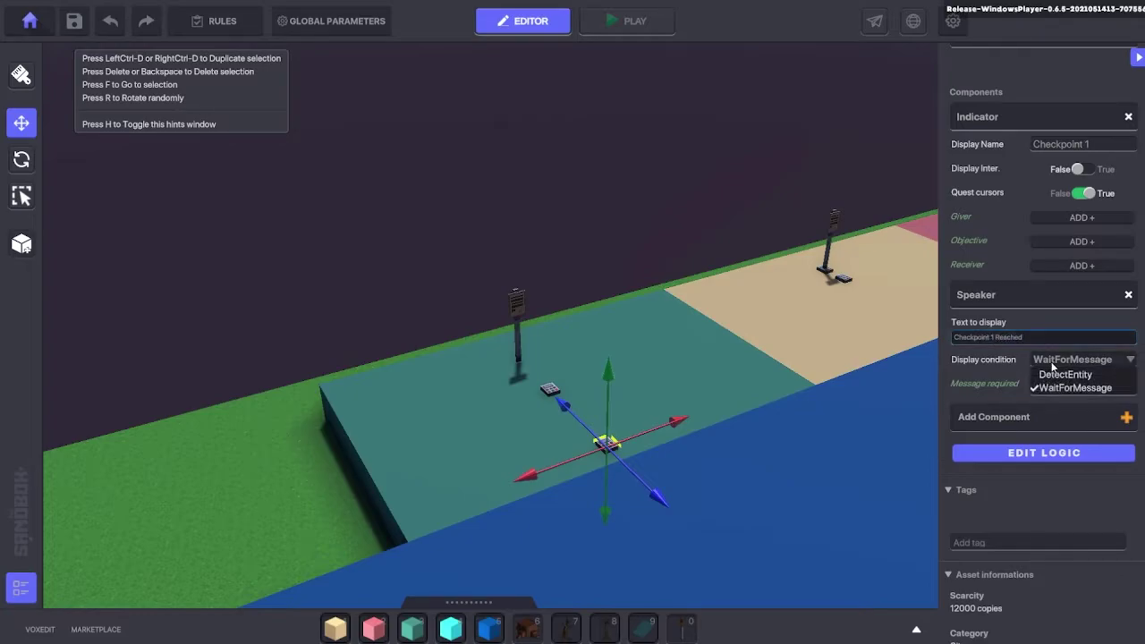
pyautogui.click(1055, 376)
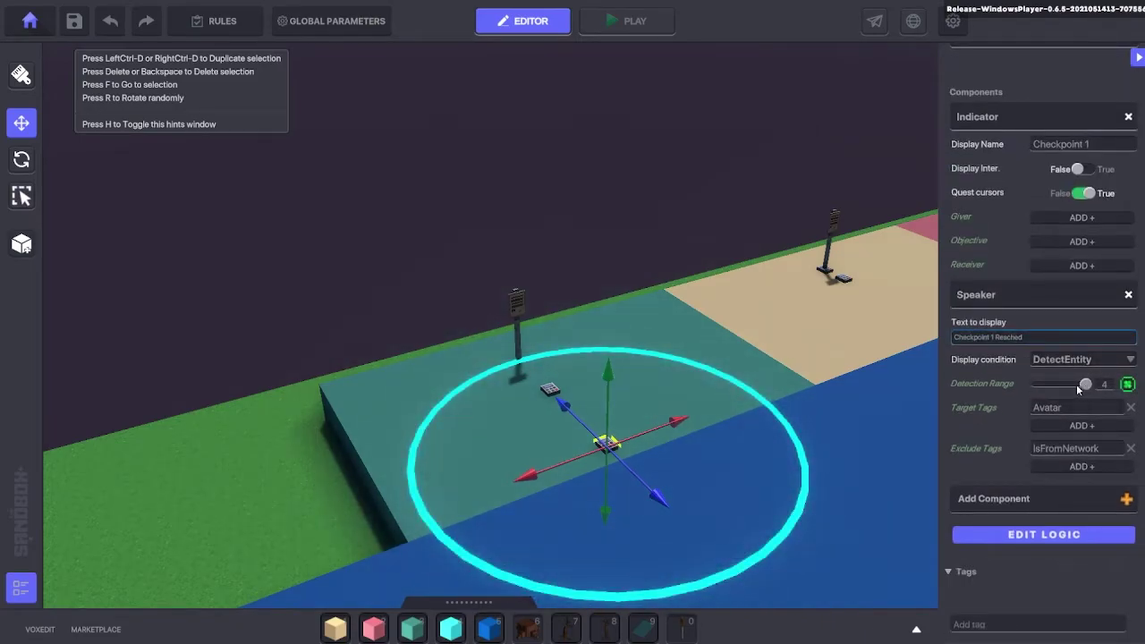
pyautogui.moveTo(1084, 384); pyautogui.dragTo(1073, 385)
# - Open the Checkpoint 1 switch's full logic and set the speaker's message when spoken to checkpoint1
pyautogui.click(1034, 534)
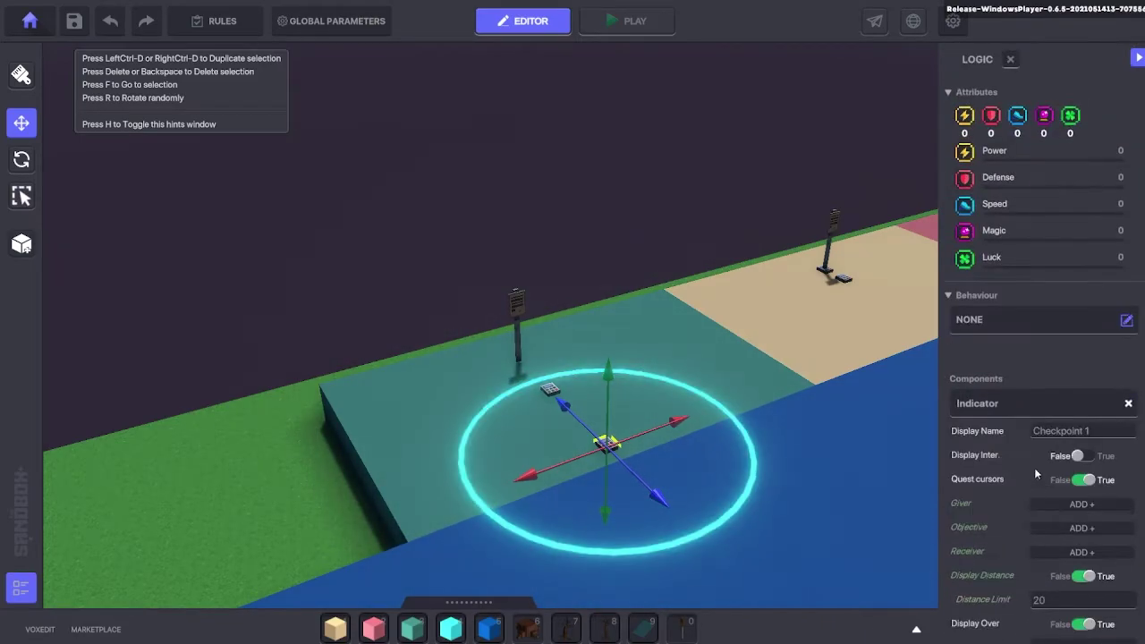
pyautogui.scroll(-5, 1033, 467)
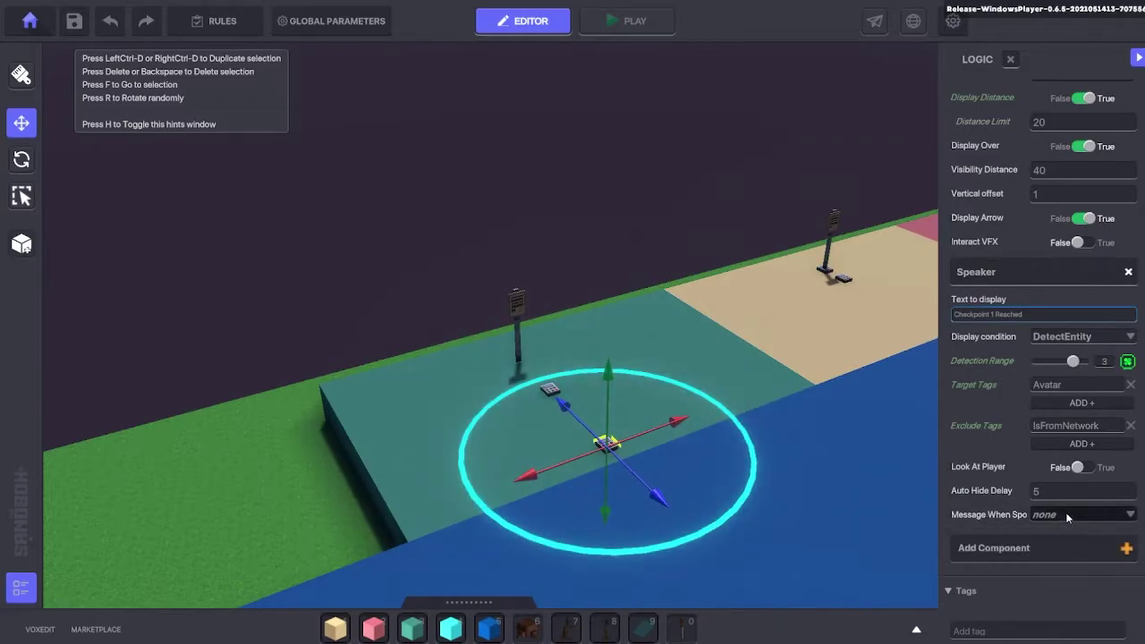
pyautogui.click(1066, 514)
pyautogui.write('checkpoint1')
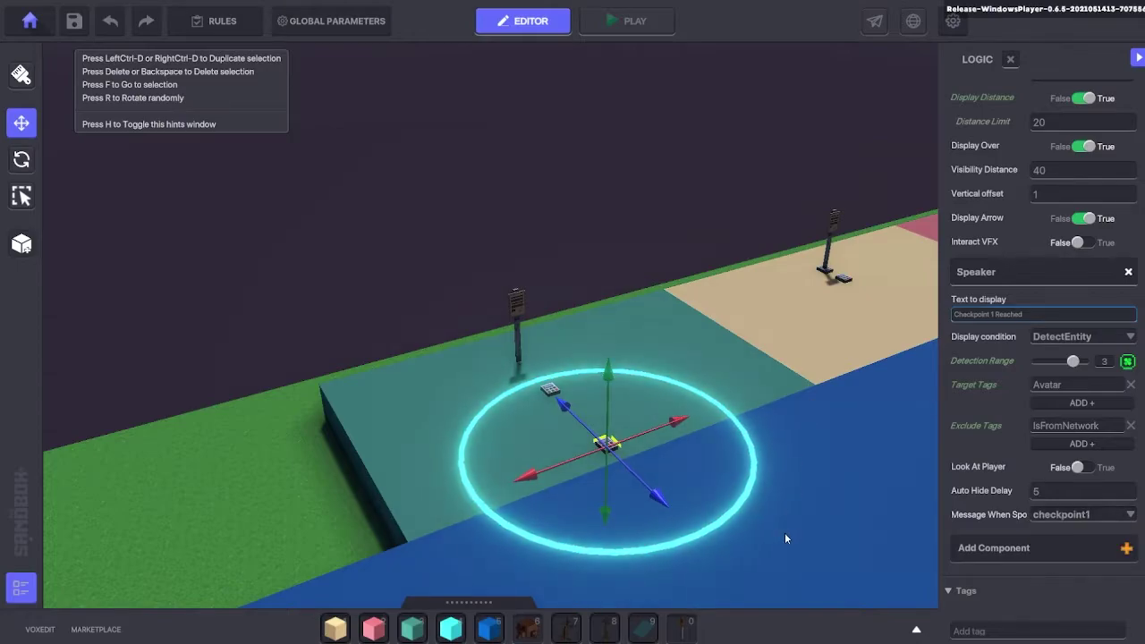
pyautogui.moveTo(784, 532); pyautogui.dragTo(811, 526, button='right')
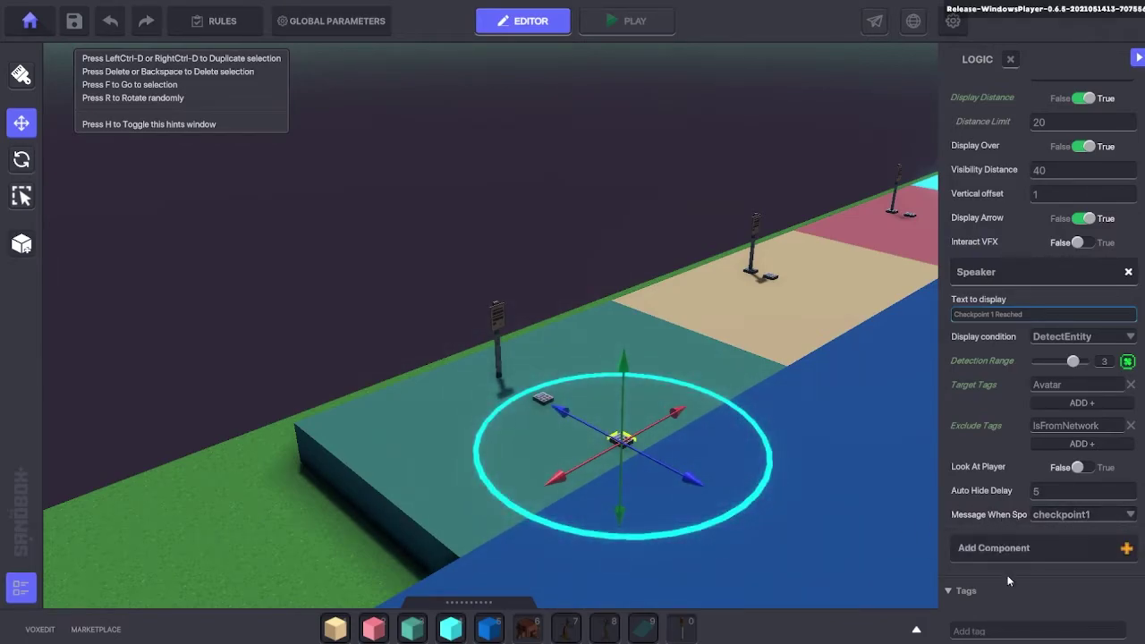
# - Add a Health component to the Checkpoint 1 switch and give the switch the tag pad
pyautogui.click(1015, 546)
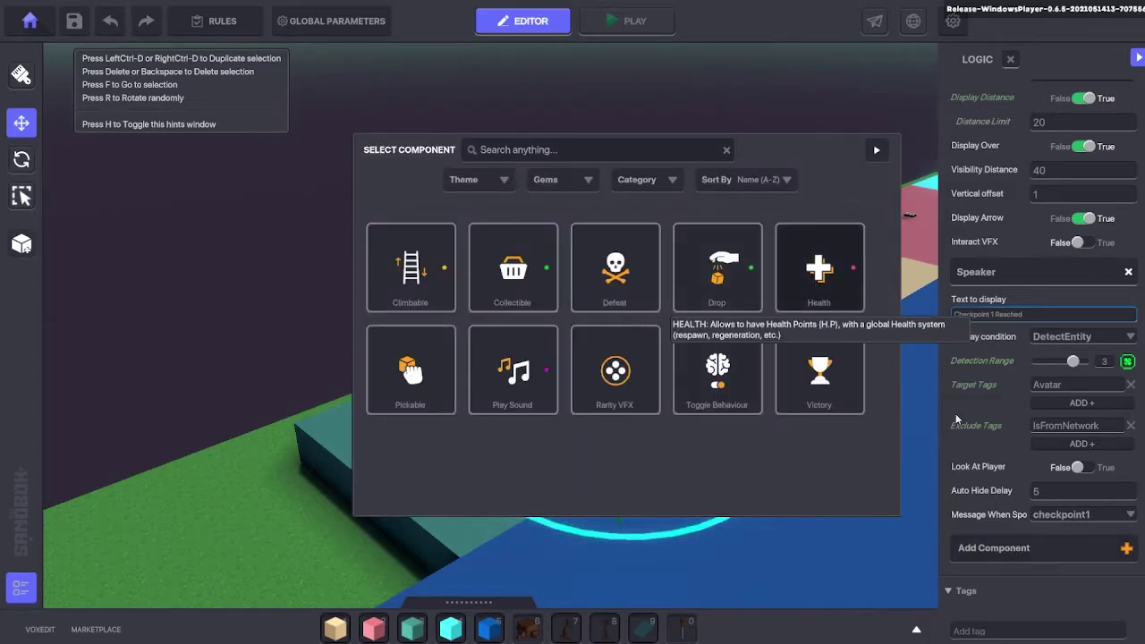
pyautogui.scroll(-4, 1041, 434)
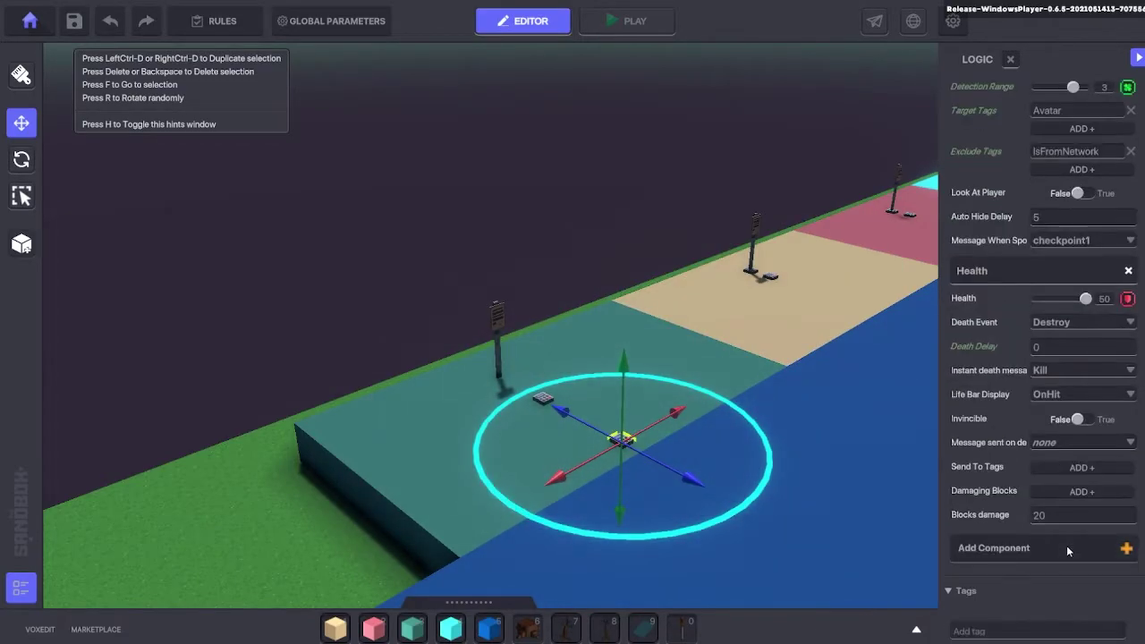
pyautogui.click(1009, 631)
pyautogui.write('p')
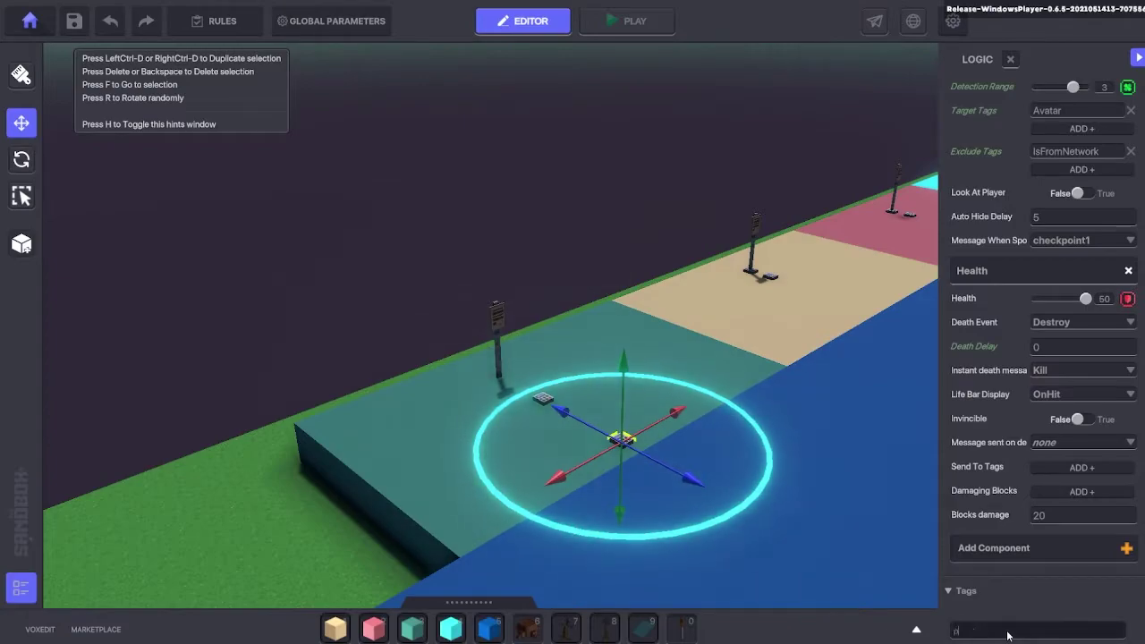
pyautogui.write('ad')
pyautogui.press('Return')
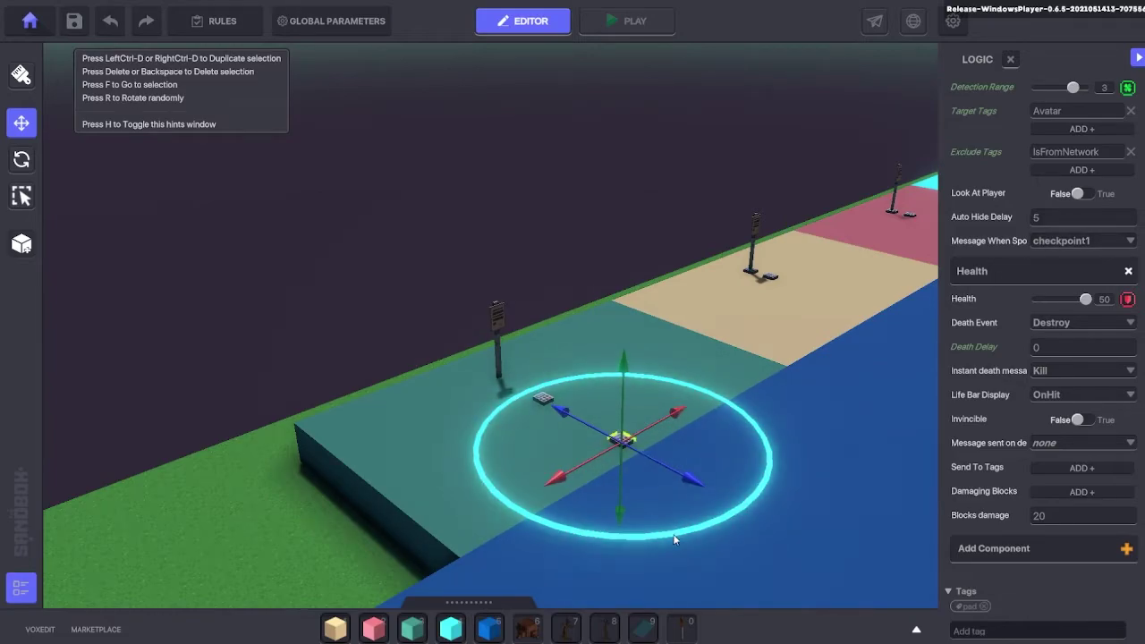
pyautogui.scroll(5, 1073, 172)
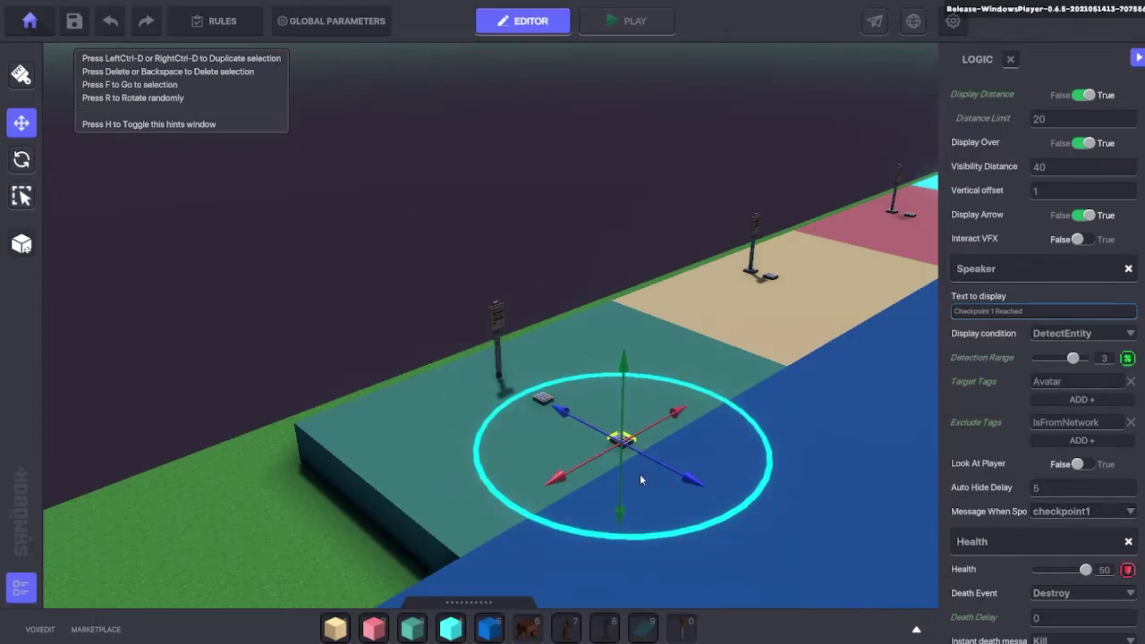
# - Remove the pad tag from the spawned asset's tags on the teal platform's sign
pyautogui.click(498, 318)
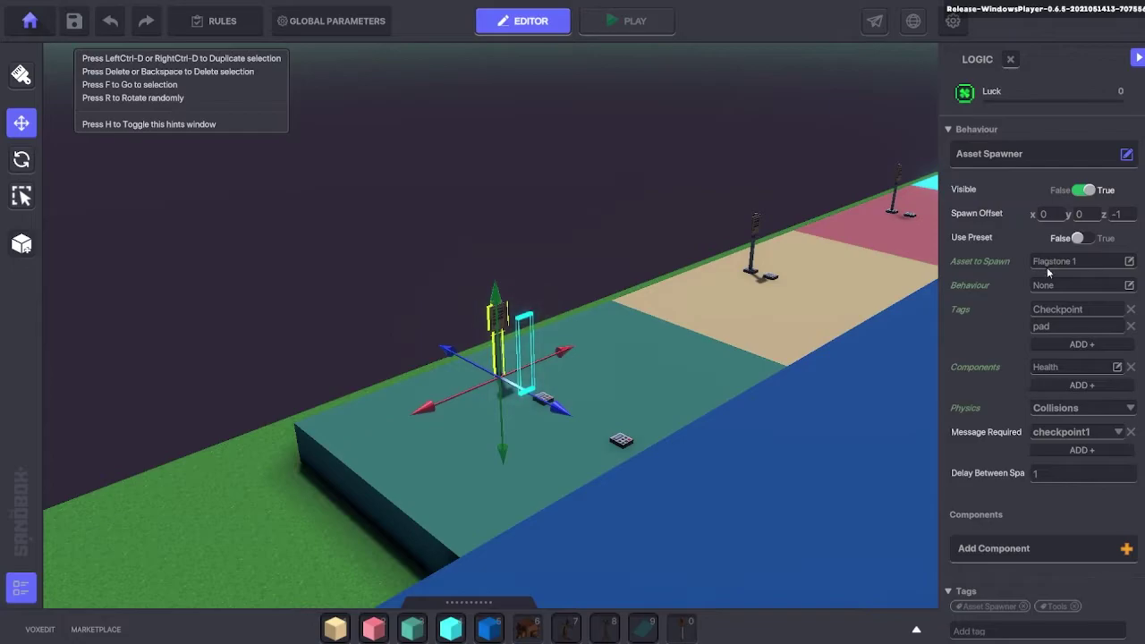
pyautogui.click(1060, 325)
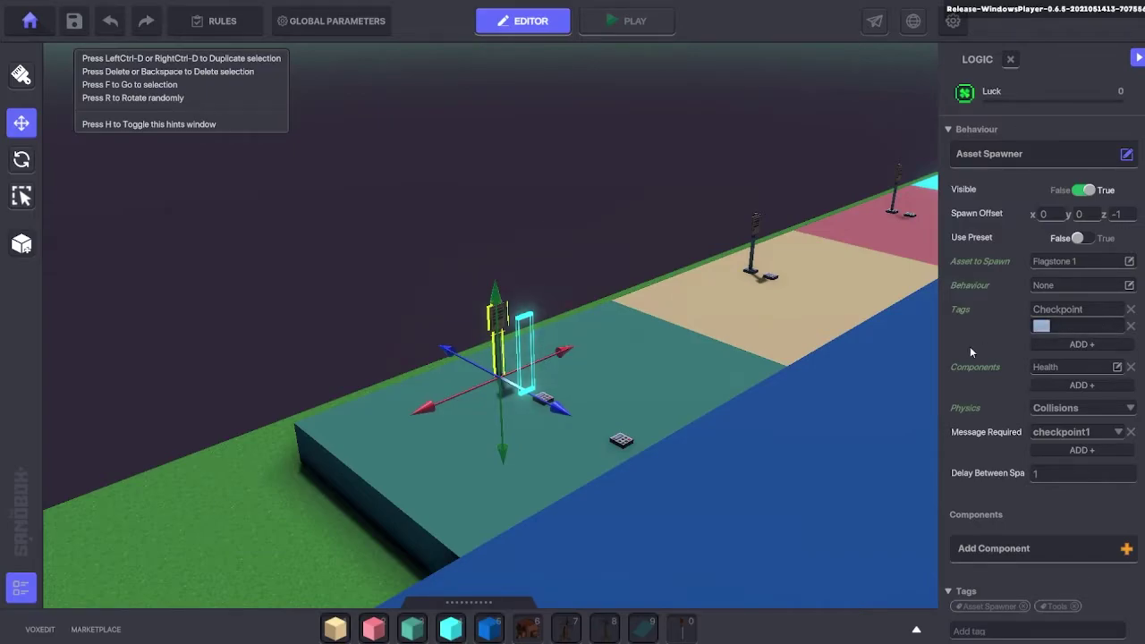
pyautogui.click(1130, 326)
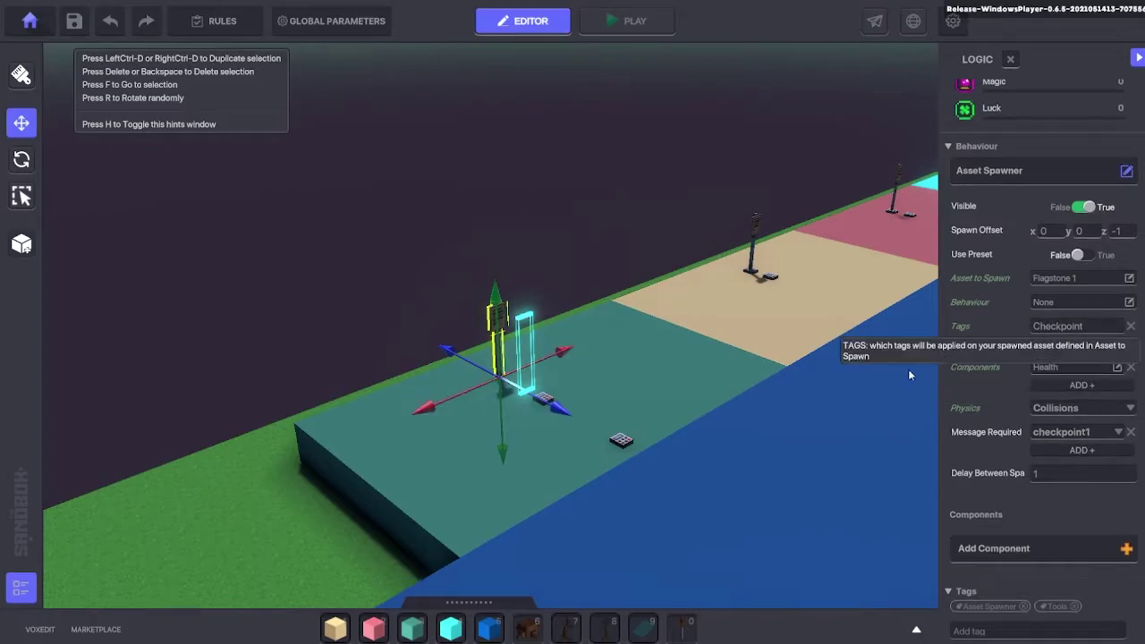
# - Open the message broadcaster's logic on the teal platform and check its target tags and required message
pyautogui.click(631, 340)
pyautogui.click(544, 399)
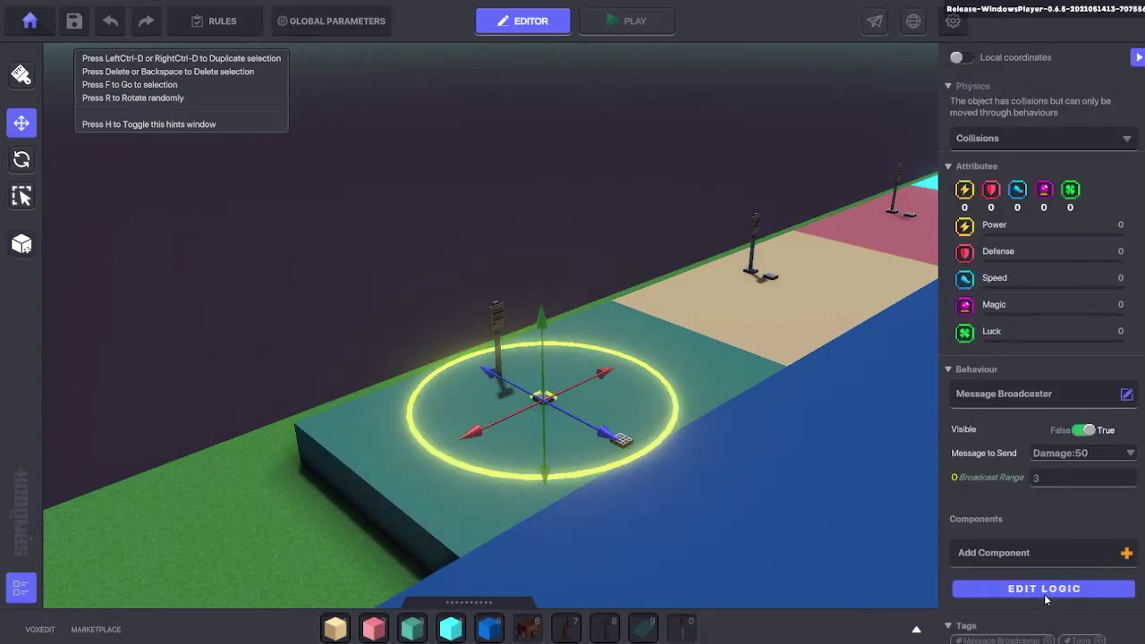
pyautogui.click(1044, 592)
pyautogui.scroll(-2, 1066, 400)
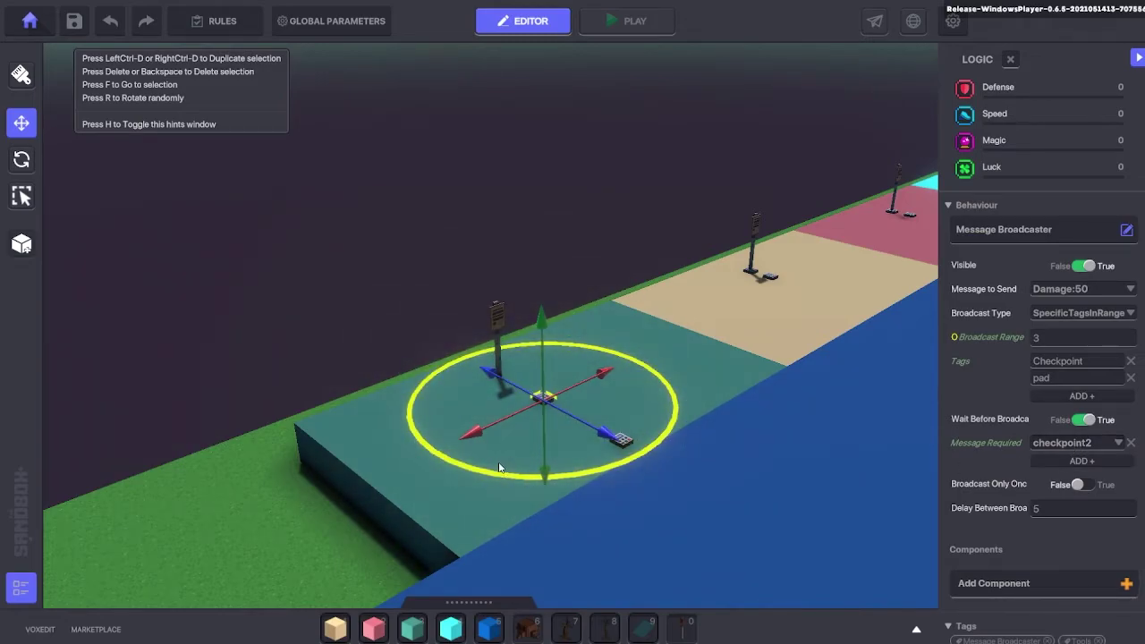
pyautogui.scroll(-2, 502, 456)
pyautogui.scroll(-1, 503, 462)
# - Paint a rectangular Sky Blue Crayola block platform on the grass directly beside the teal platform
pyautogui.moveTo(617, 548); pyautogui.dragTo(585, 500, button='right')
pyautogui.click(592, 491)
pyautogui.moveTo(596, 486); pyautogui.dragTo(657, 473, button='middle')
pyautogui.scroll(-1, 658, 473)
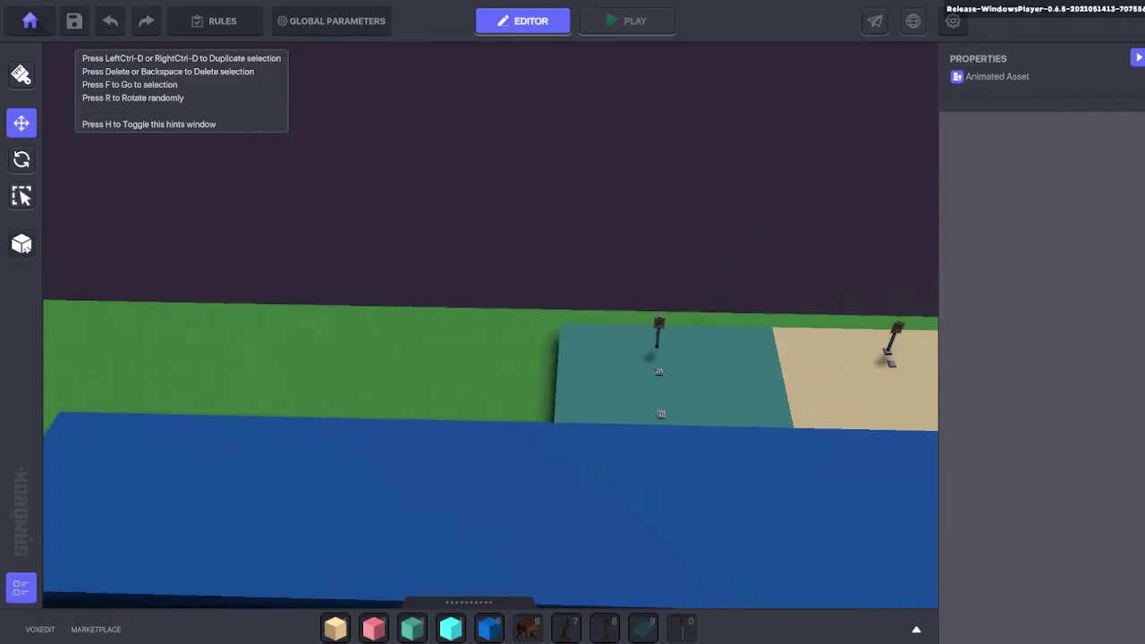
pyautogui.click(495, 629)
pyautogui.press('4')
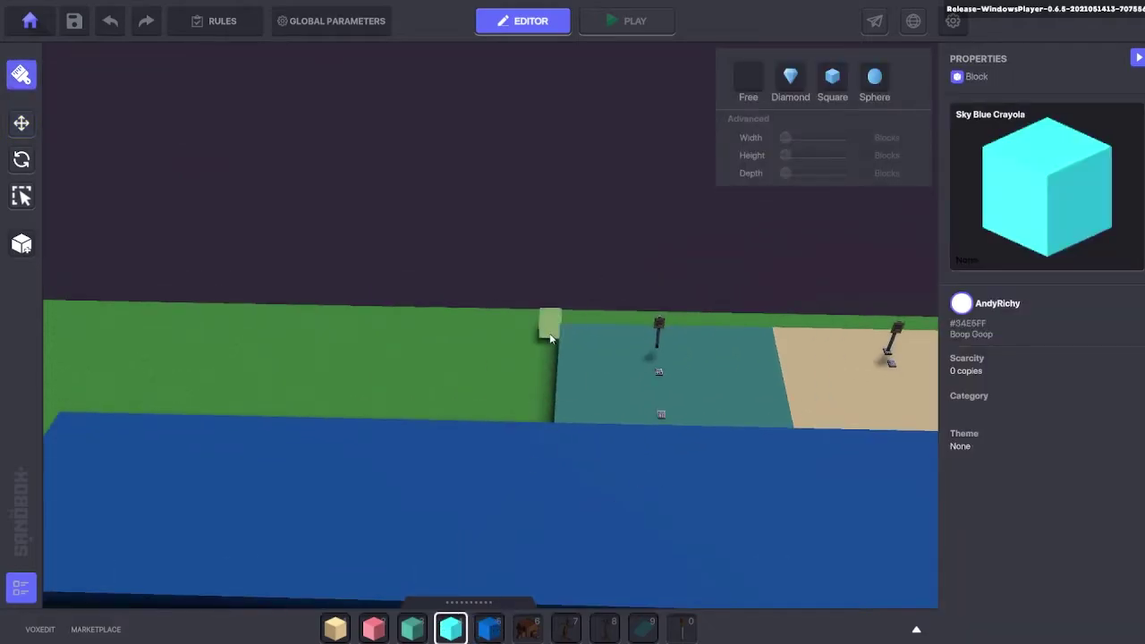
pyautogui.moveTo(550, 347)
pyautogui.mouseDown()
pyautogui.moveTo(340, 424)
pyautogui.moveTo(347, 416)
pyautogui.mouseUp()
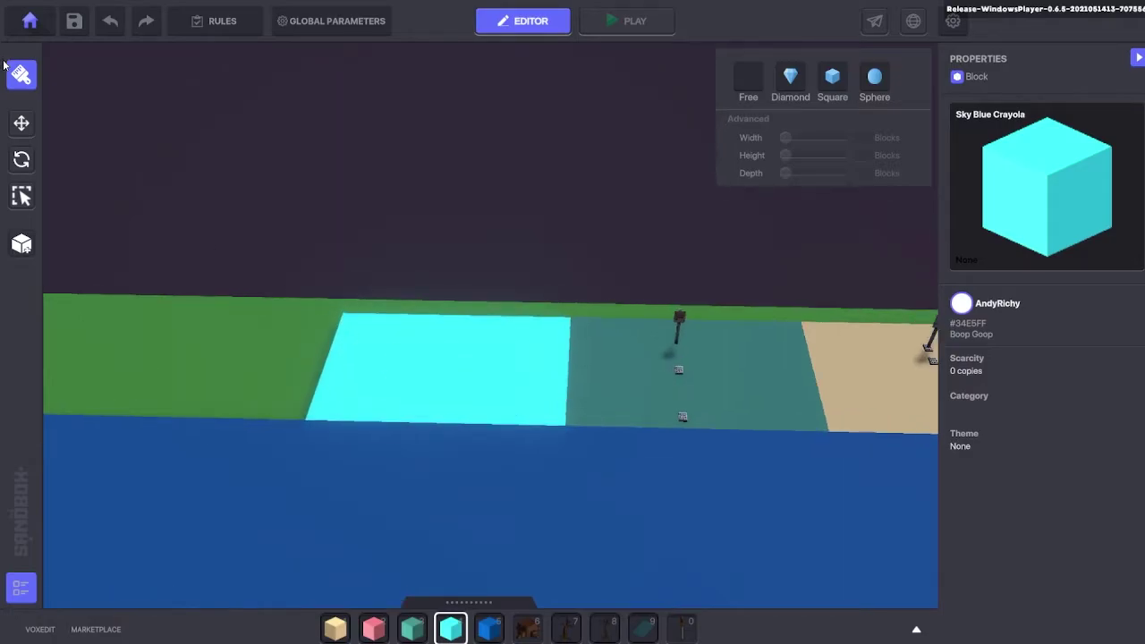
# - Duplicate the teal platform's sign and two switches and place the copies on the adjoining sky blue platform
pyautogui.click(21, 123)
pyautogui.moveTo(692, 417); pyautogui.dragTo(713, 481)
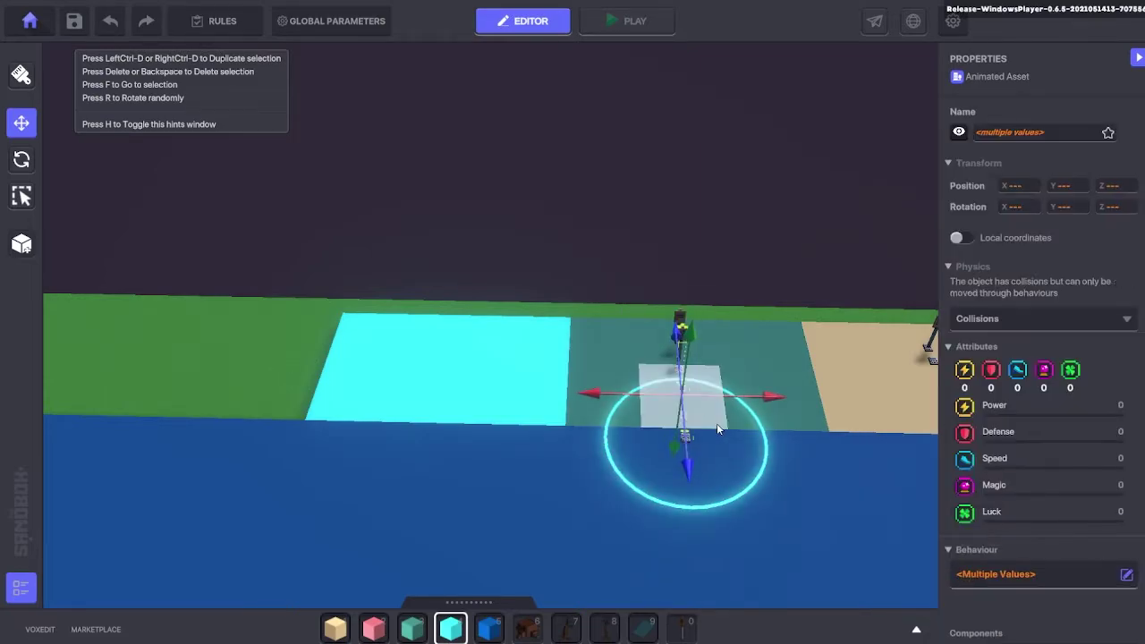
pyautogui.moveTo(693, 410); pyautogui.dragTo(448, 407)
pyautogui.press('f')
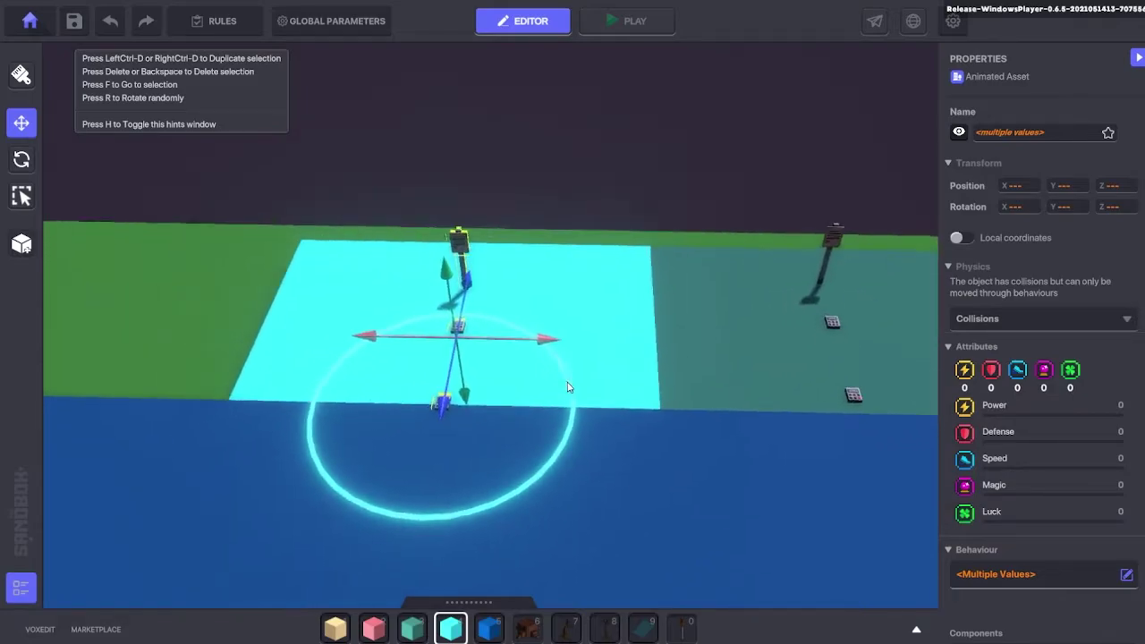
pyautogui.click(649, 321)
# - Set the spawner's required message to checkpoint2 on the sky blue platform's sign
pyautogui.moveTo(636, 417); pyautogui.dragTo(711, 390, button='right')
pyautogui.click(524, 275)
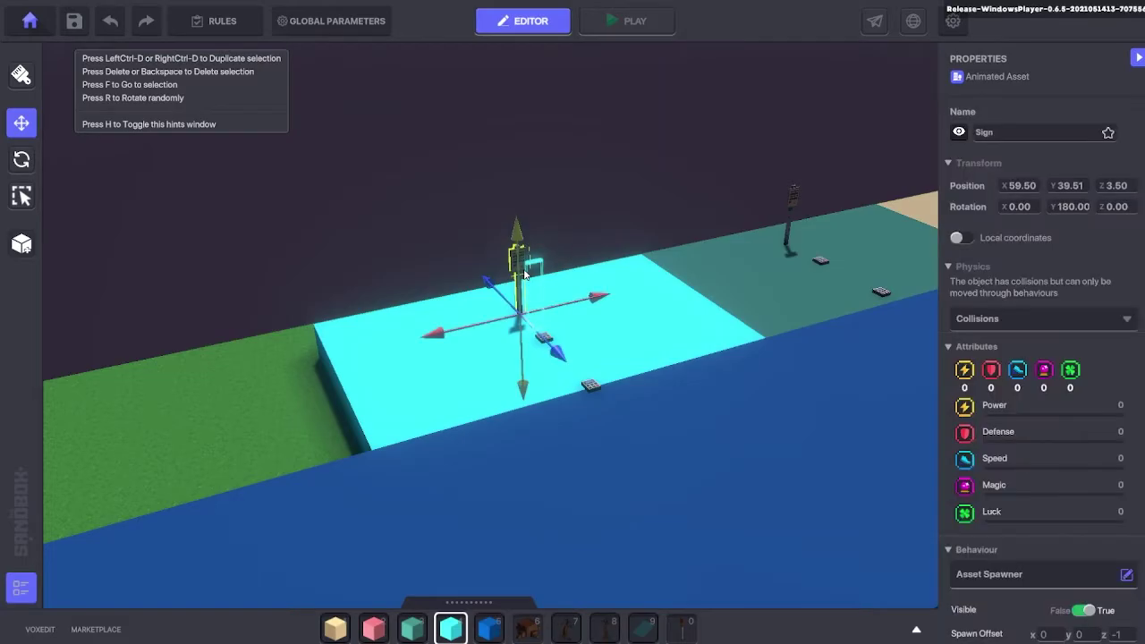
pyautogui.scroll(-4, 1013, 220)
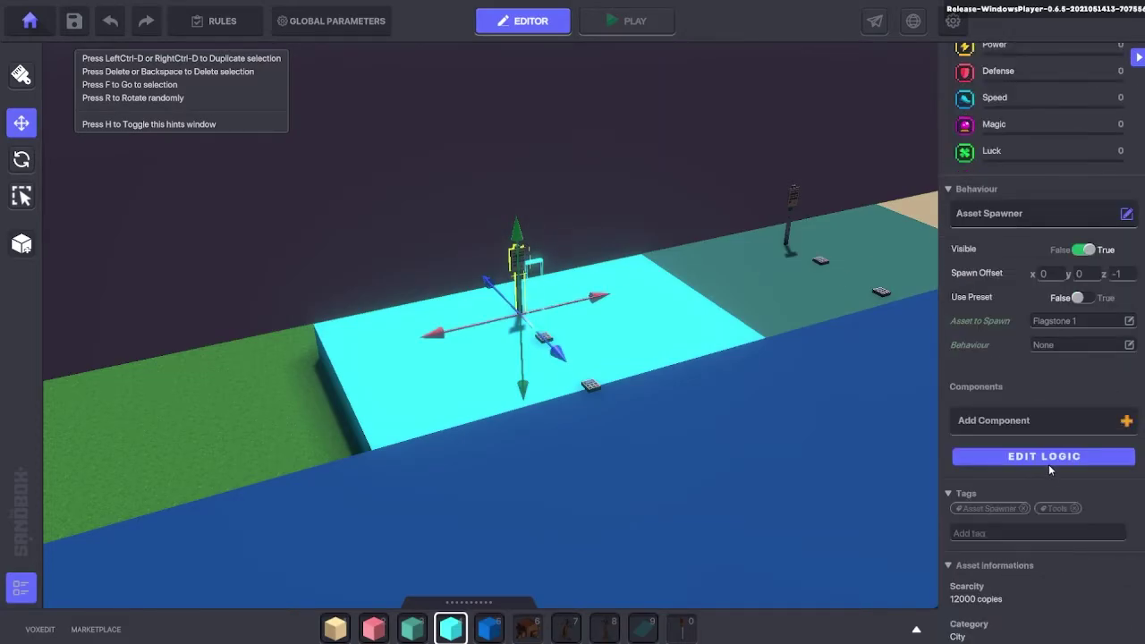
pyautogui.click(1048, 461)
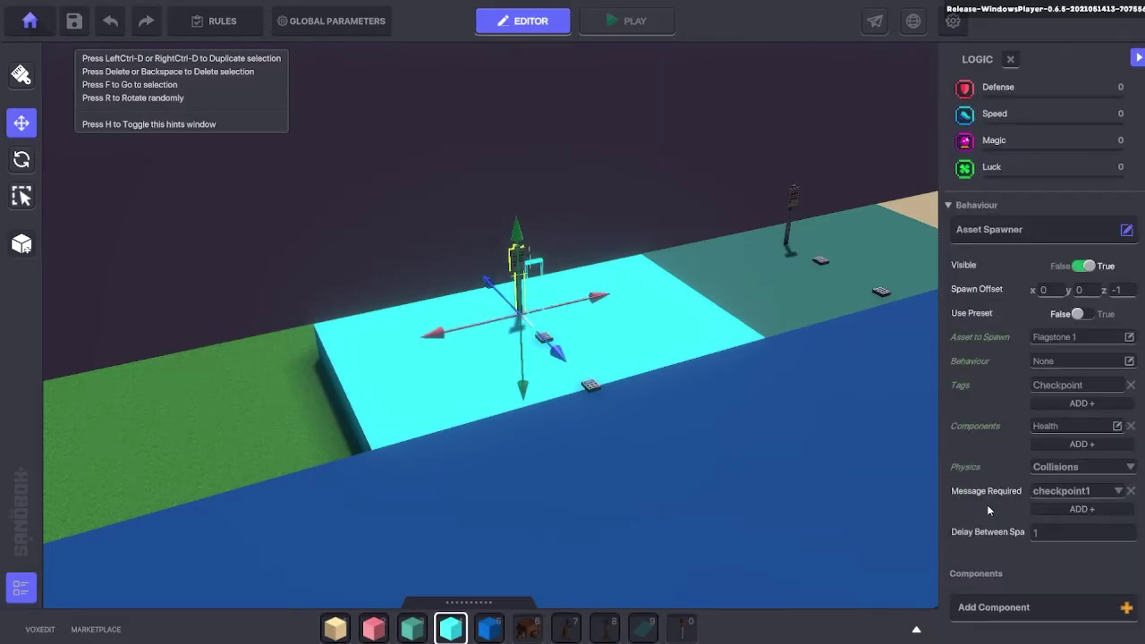
pyautogui.click(1094, 491)
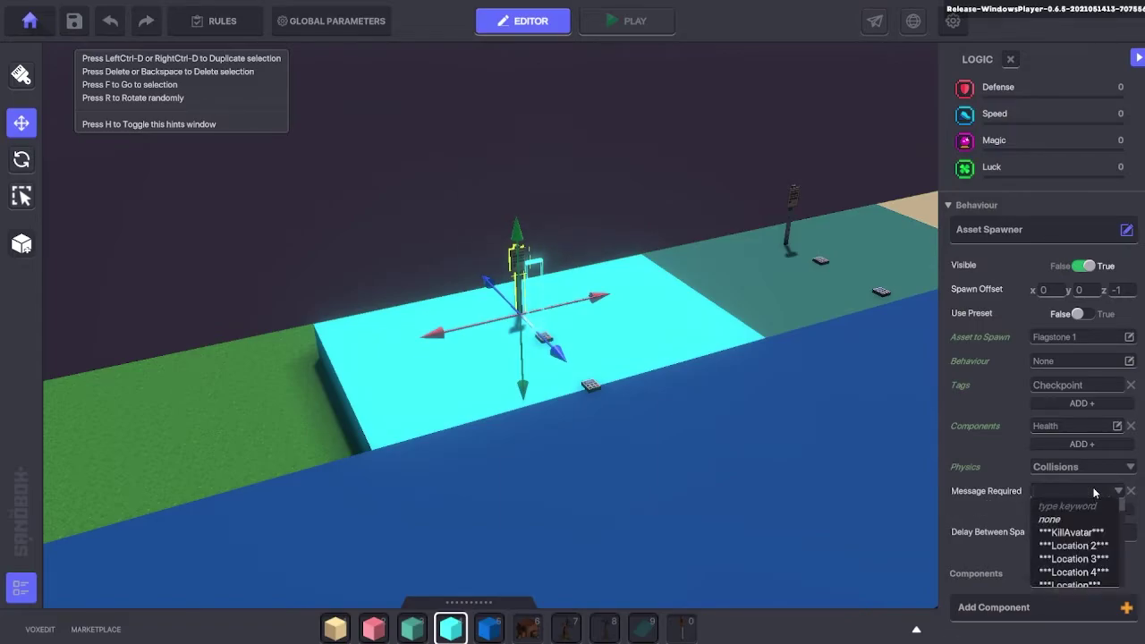
pyautogui.write('checkp')
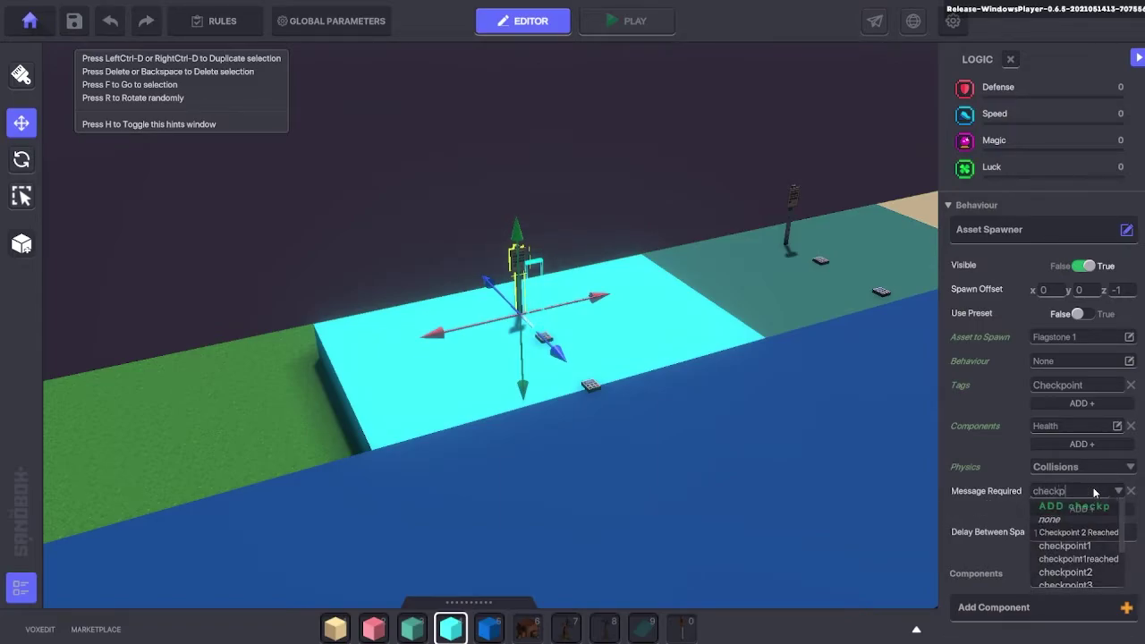
pyautogui.write('oint2')
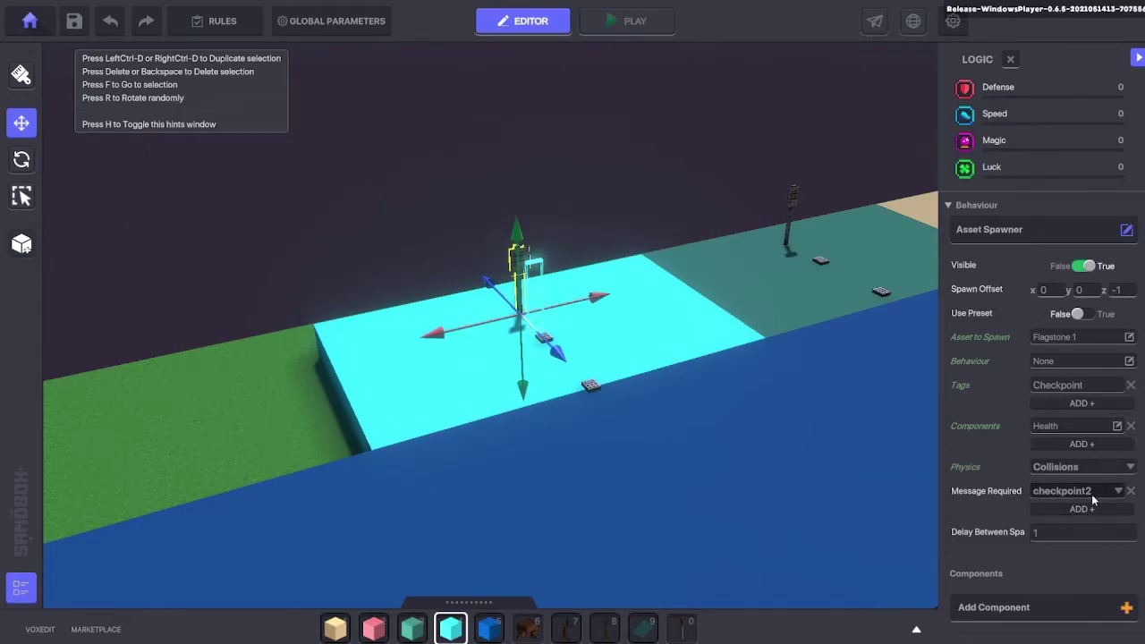
# - Set the required message to checkpoint3 on the message broadcaster switch nearest the sky blue platform's sign
pyautogui.moveTo(626, 320); pyautogui.dragTo(633, 383, button='right')
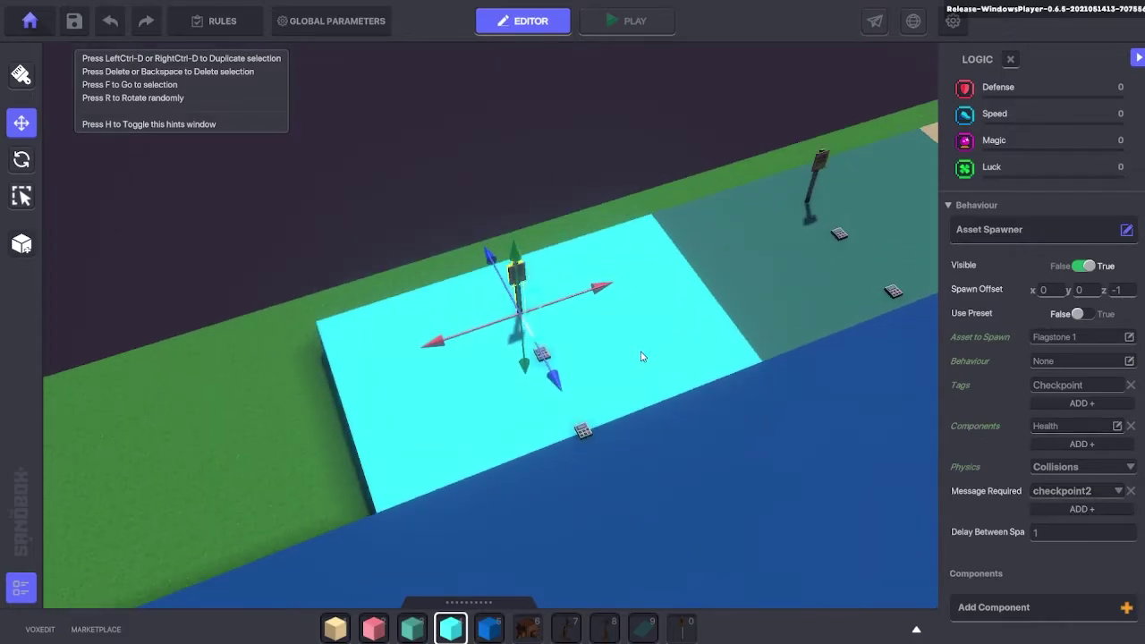
pyautogui.click(640, 356)
pyautogui.click(543, 356)
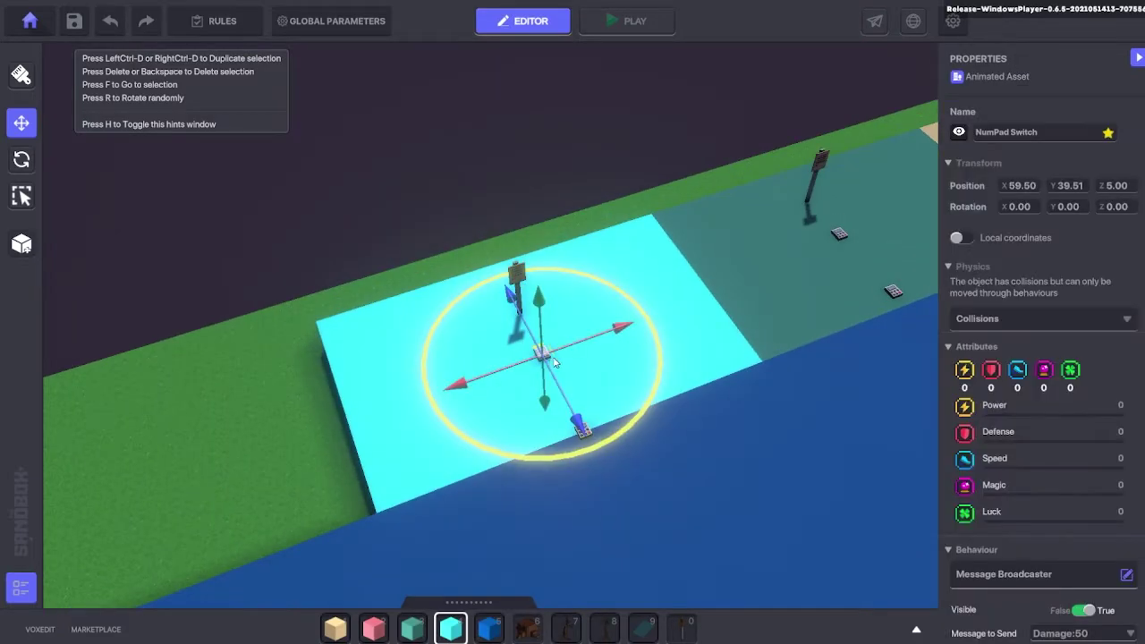
pyautogui.scroll(-5, 994, 348)
pyautogui.click(1027, 410)
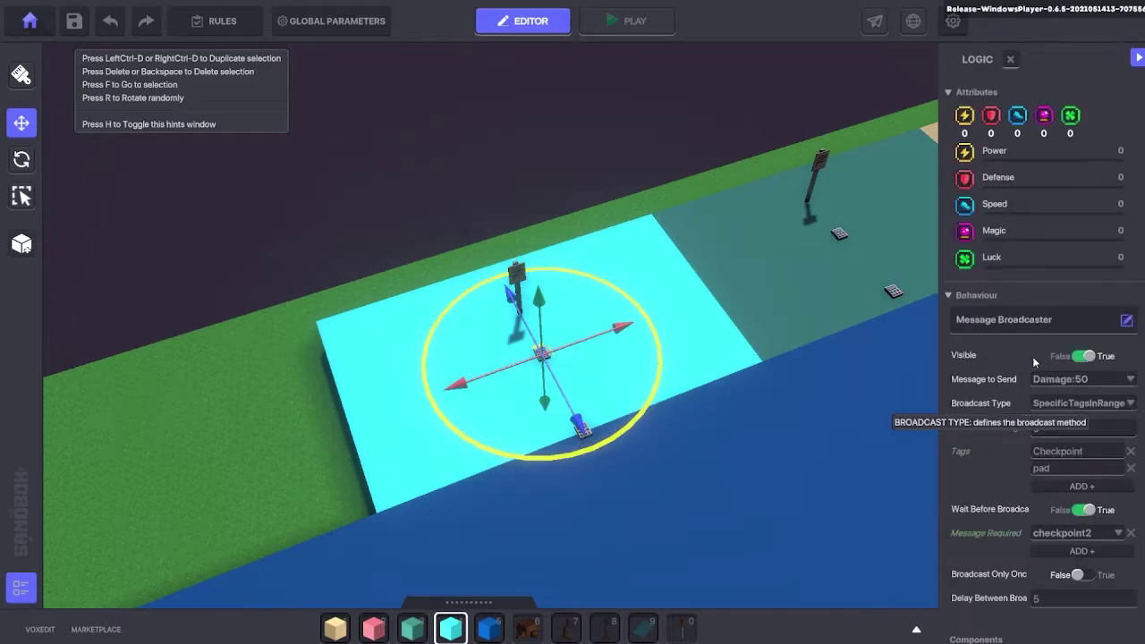
pyautogui.scroll(-3, 1032, 356)
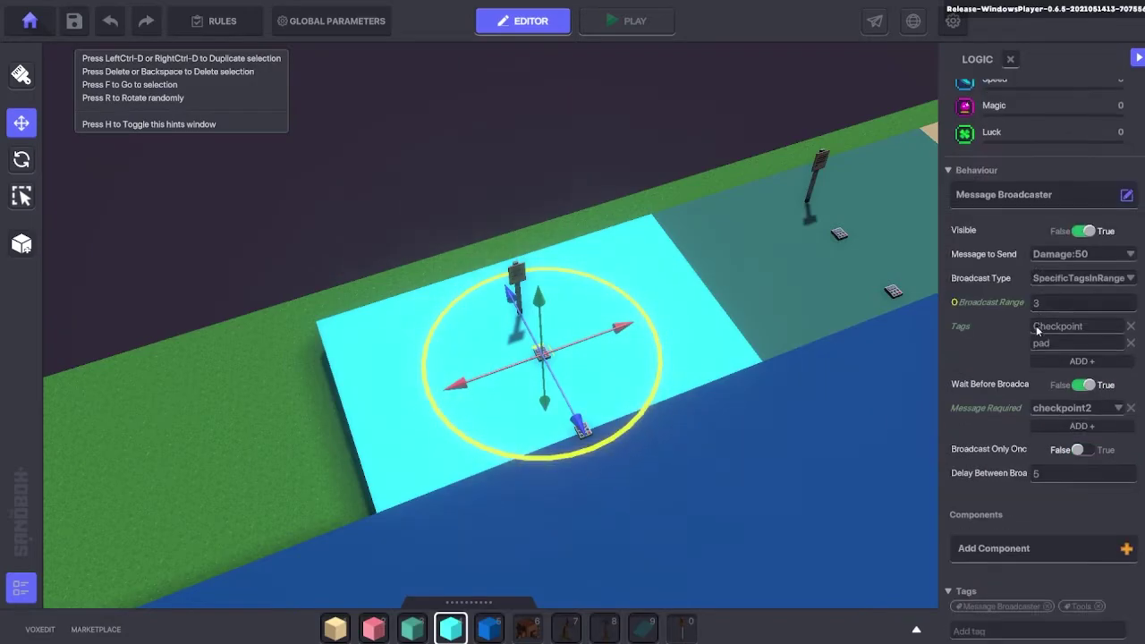
pyautogui.click(1069, 411)
pyautogui.write('che')
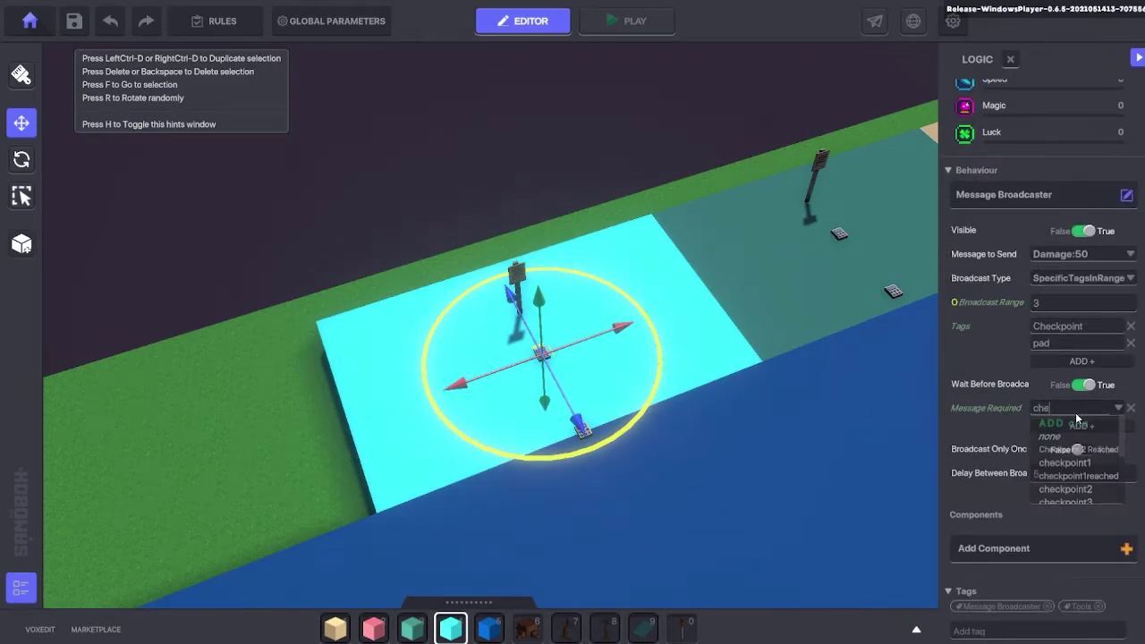
pyautogui.write('ckpoint3')
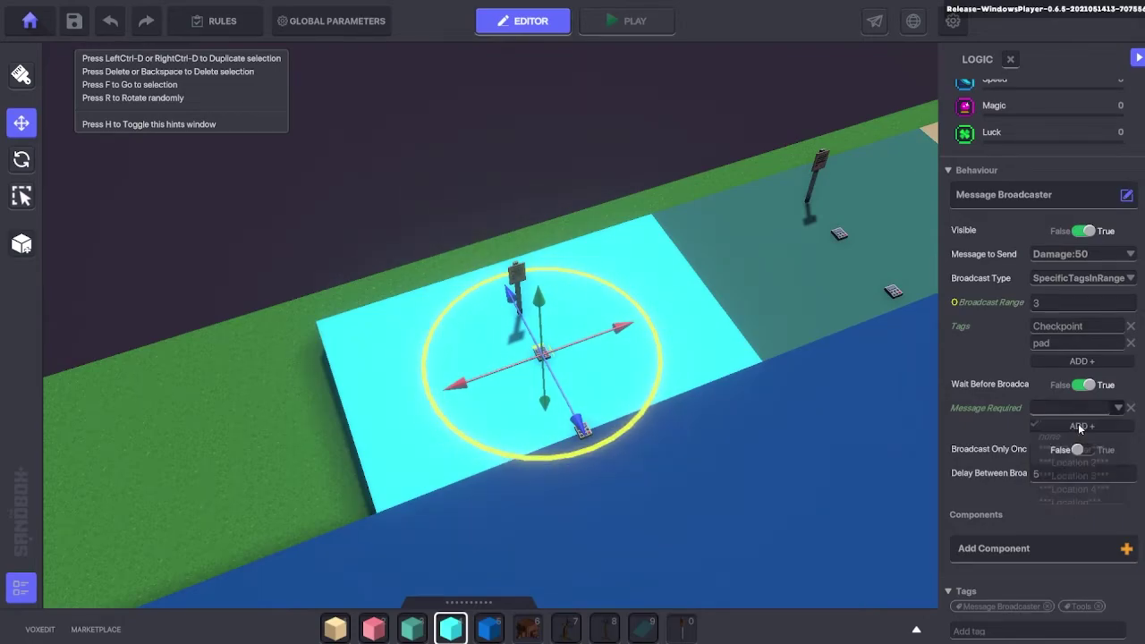
# - Change the Indicator display name to Checkpoint 2 on the switch at the sky blue platform's front edge
pyautogui.moveTo(631, 507); pyautogui.dragTo(649, 435, button='right')
pyautogui.click(630, 420)
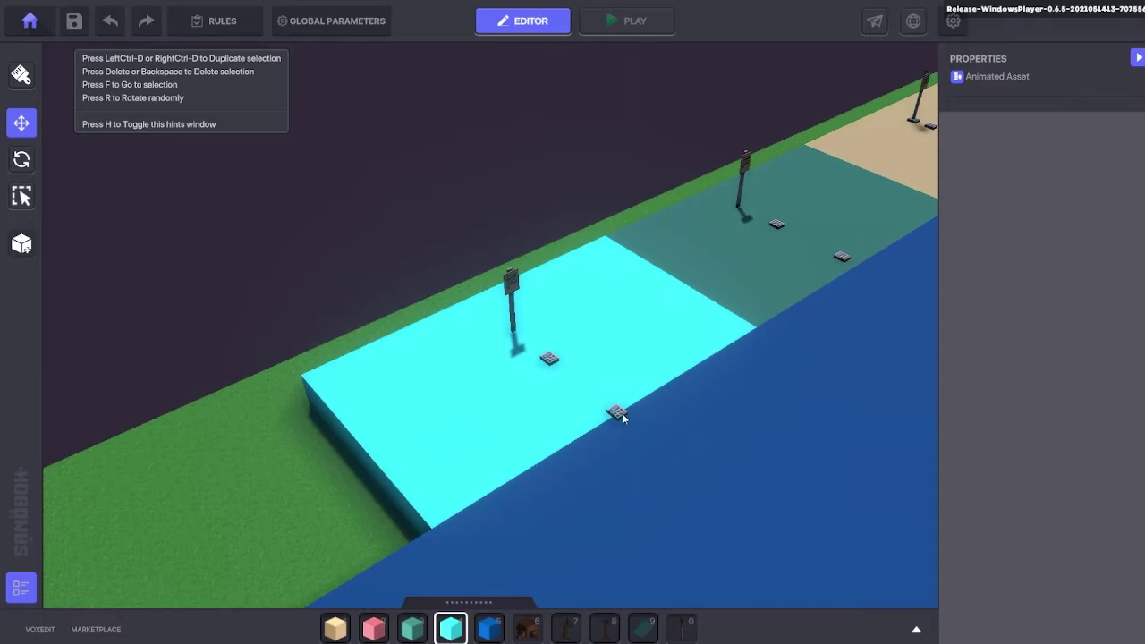
pyautogui.click(617, 413)
pyautogui.scroll(-10, 1059, 241)
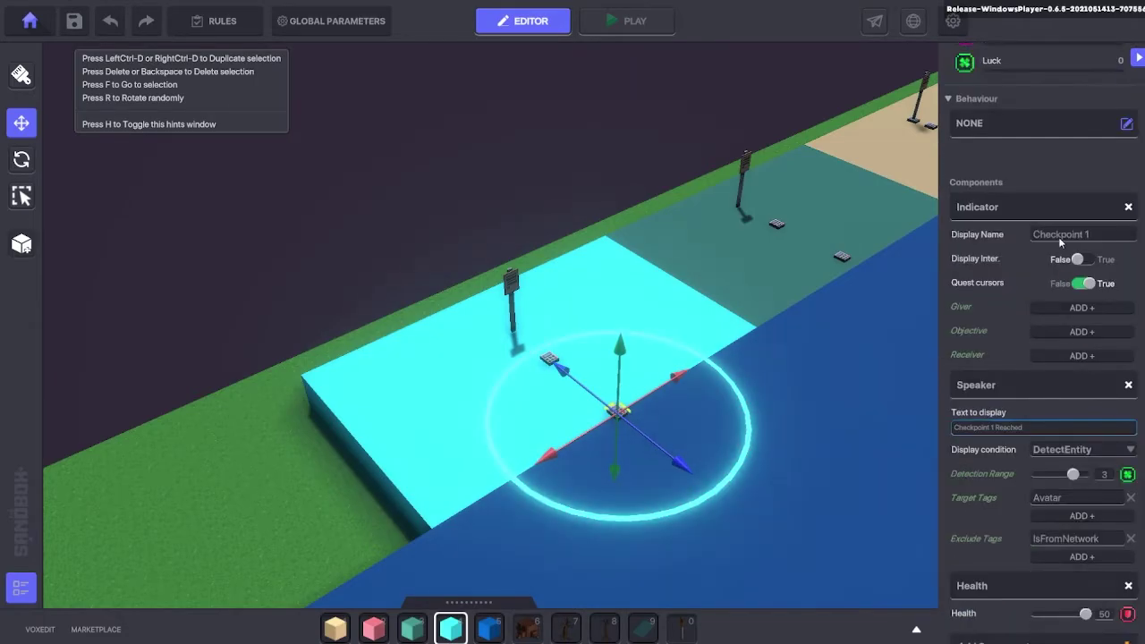
pyautogui.click(1059, 240)
pyautogui.click(1104, 237)
pyautogui.press('BackSpace')
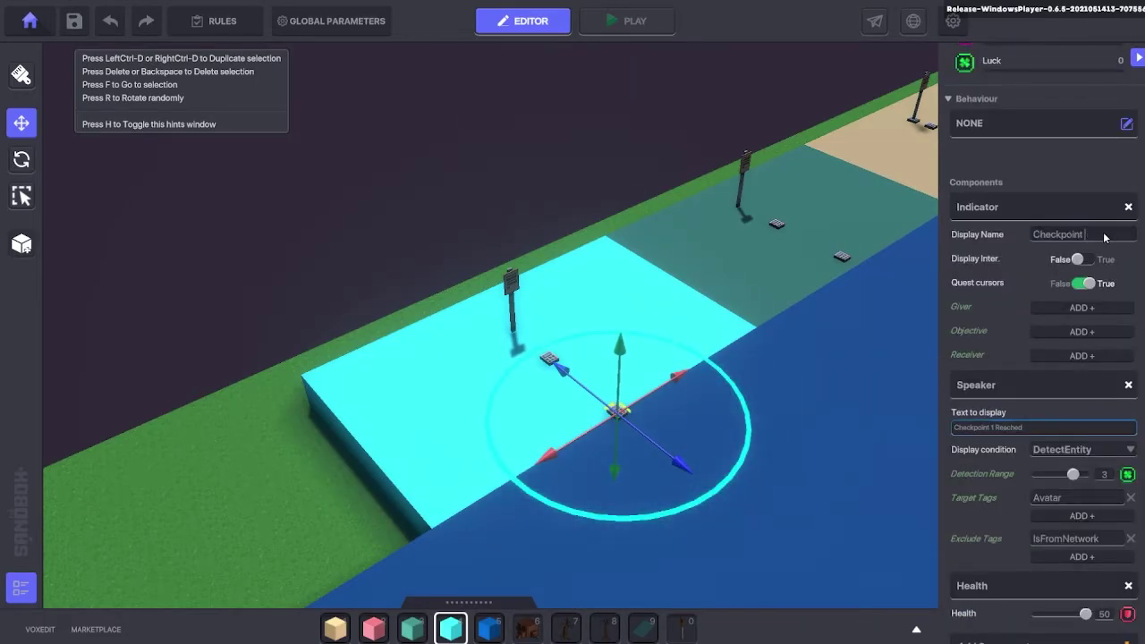
pyautogui.write('2')
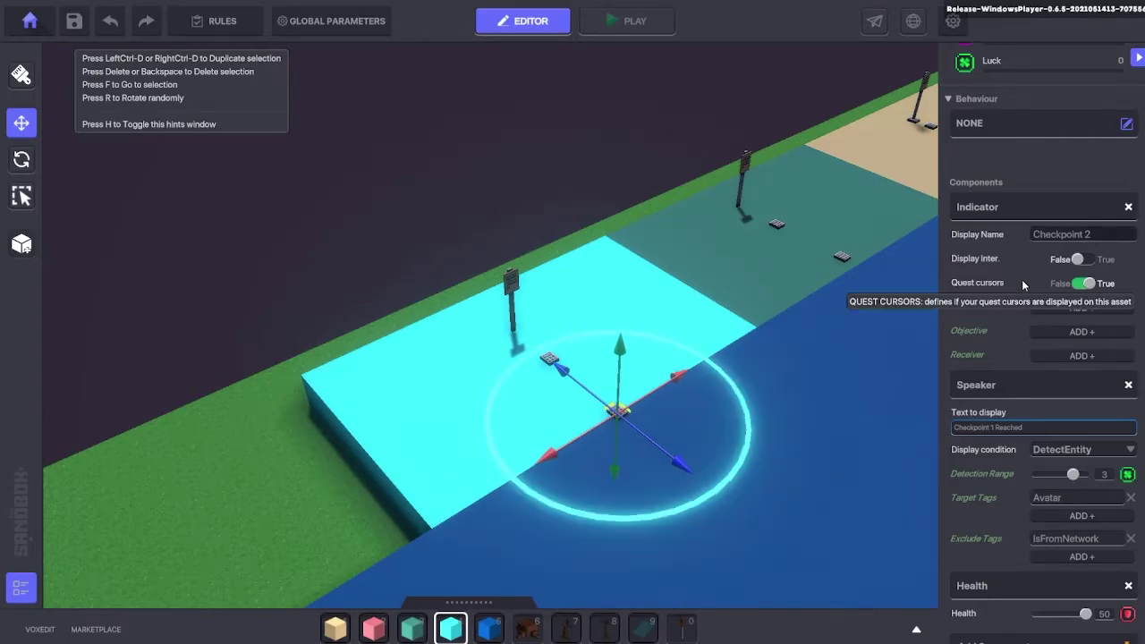
# - Set the message sent by the front-edge switch's Speaker component to checkpoint2
pyautogui.scroll(-6, 1021, 279)
pyautogui.click(1038, 502)
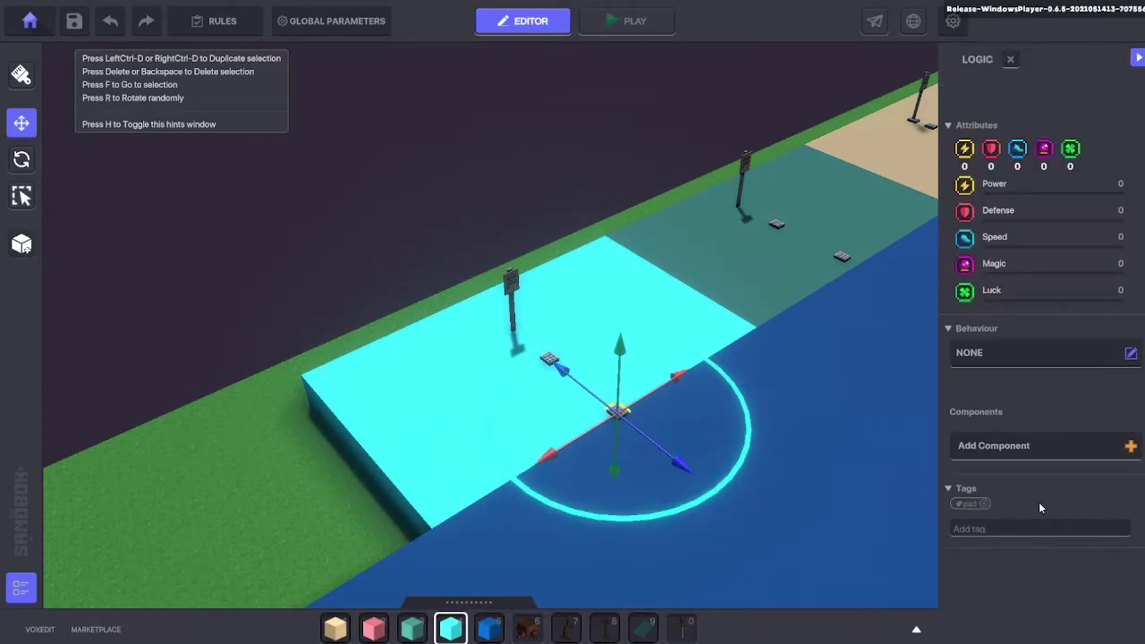
pyautogui.scroll(-10, 1039, 408)
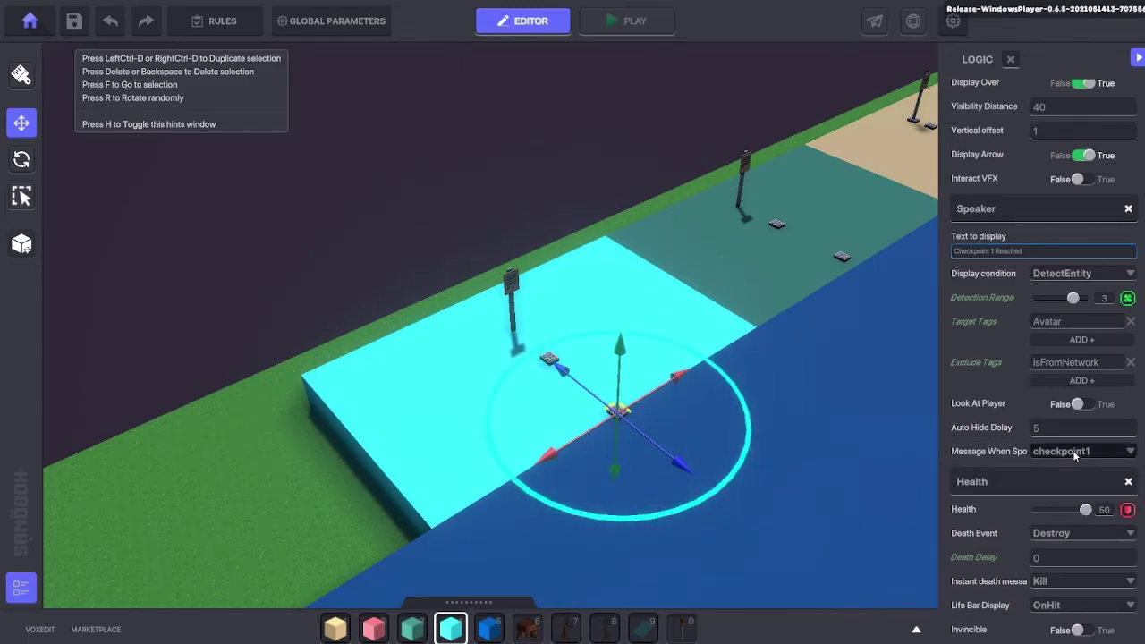
pyautogui.click(1074, 452)
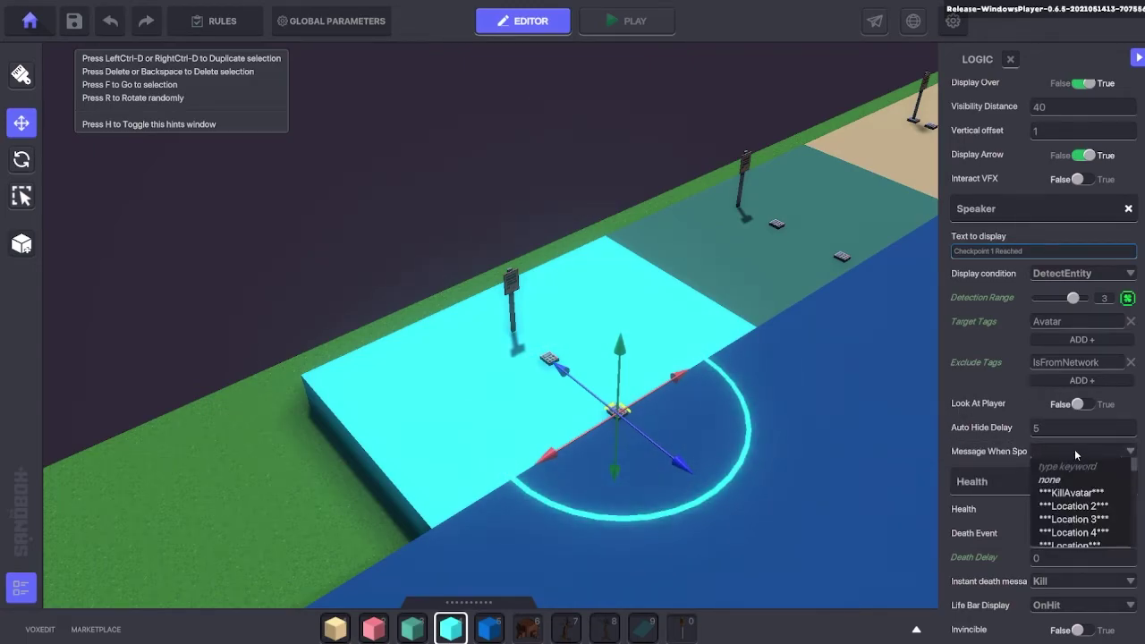
pyautogui.click(1051, 453)
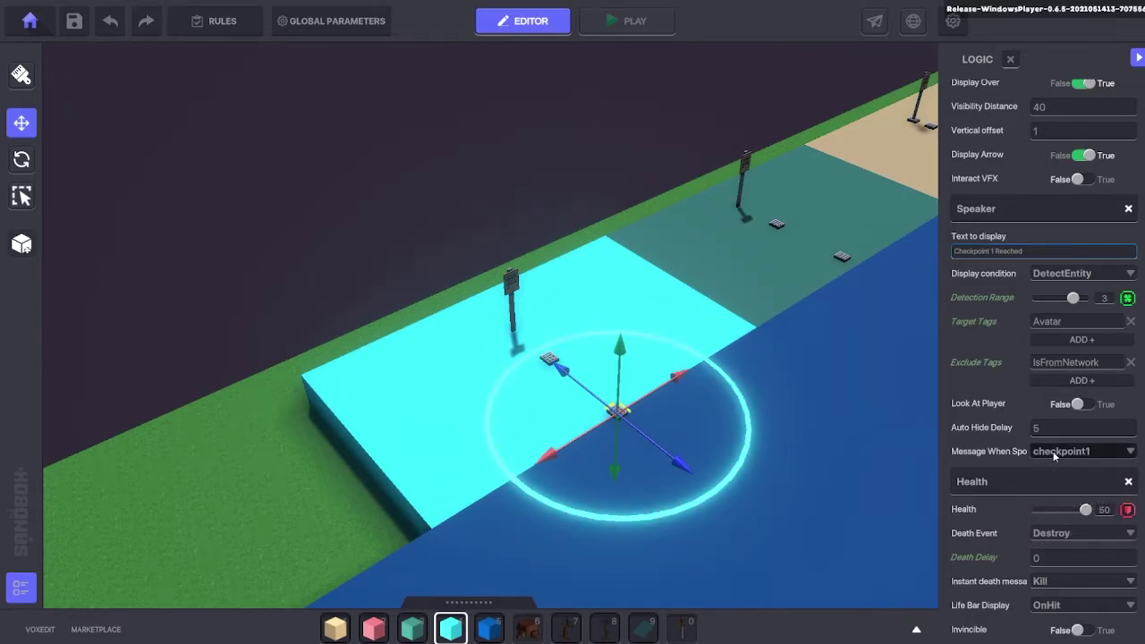
pyautogui.click(1053, 451)
pyautogui.write('chec')
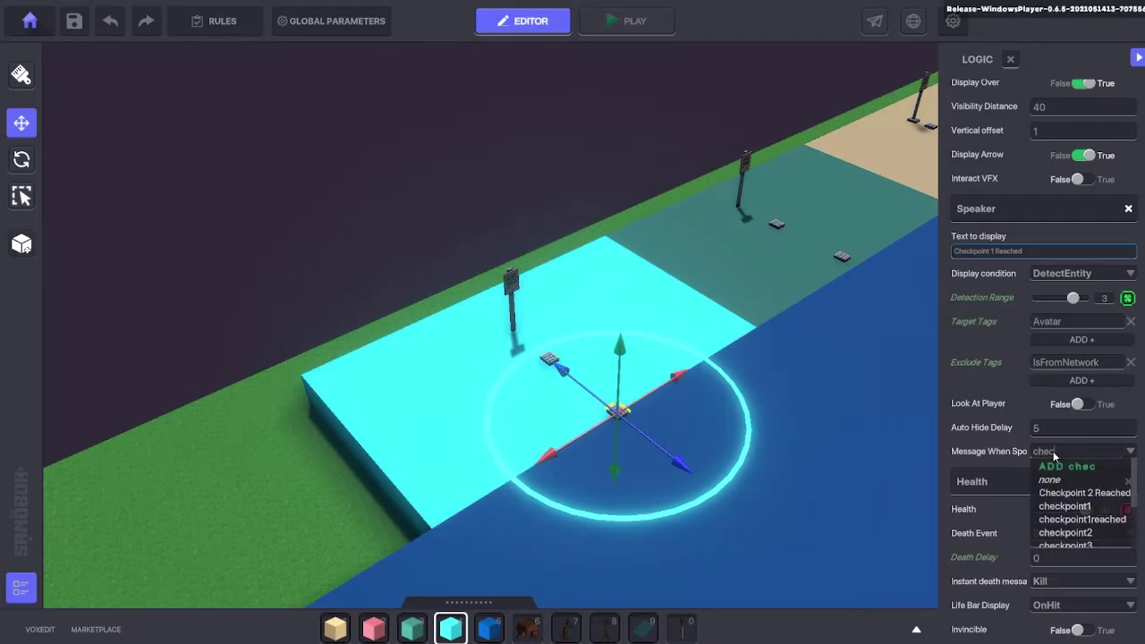
pyautogui.write('kpoin')
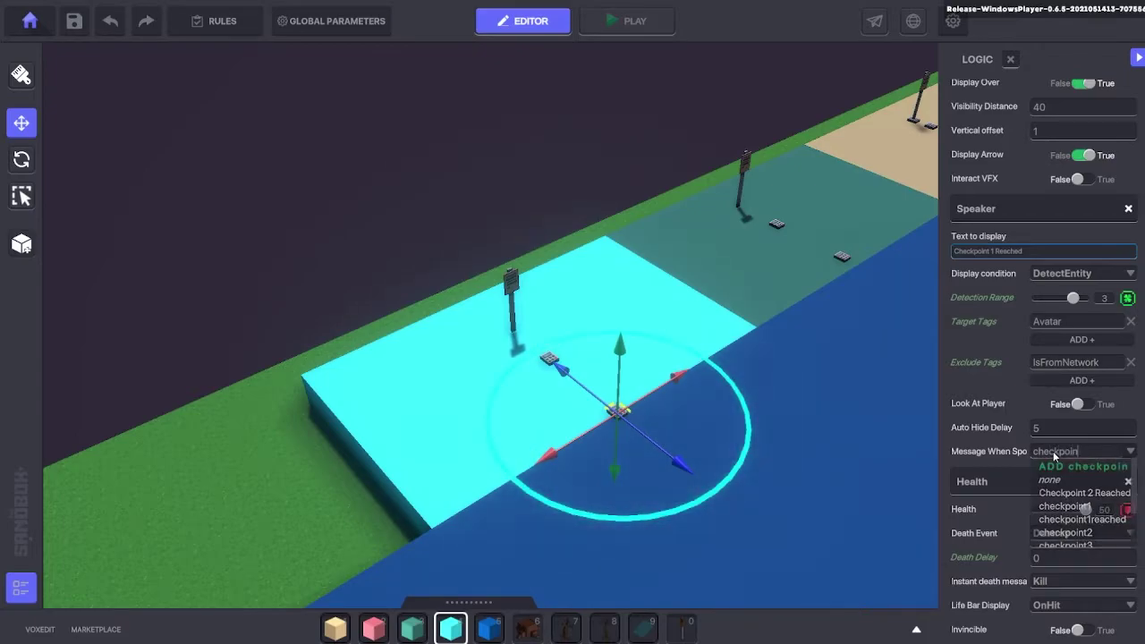
pyautogui.write('t2')
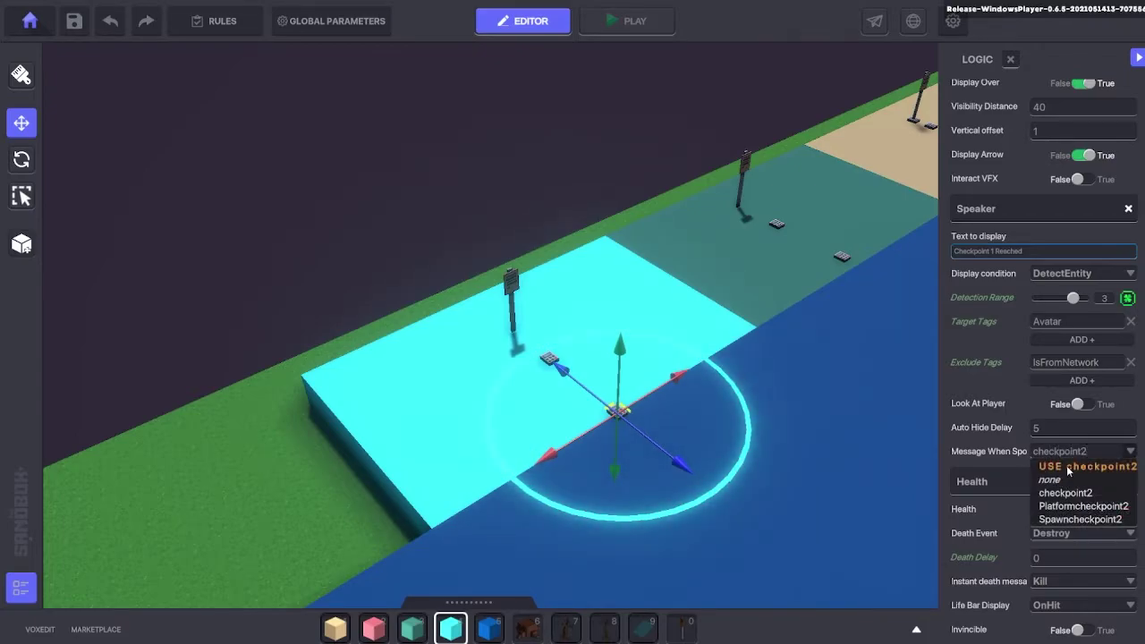
pyautogui.click(1066, 465)
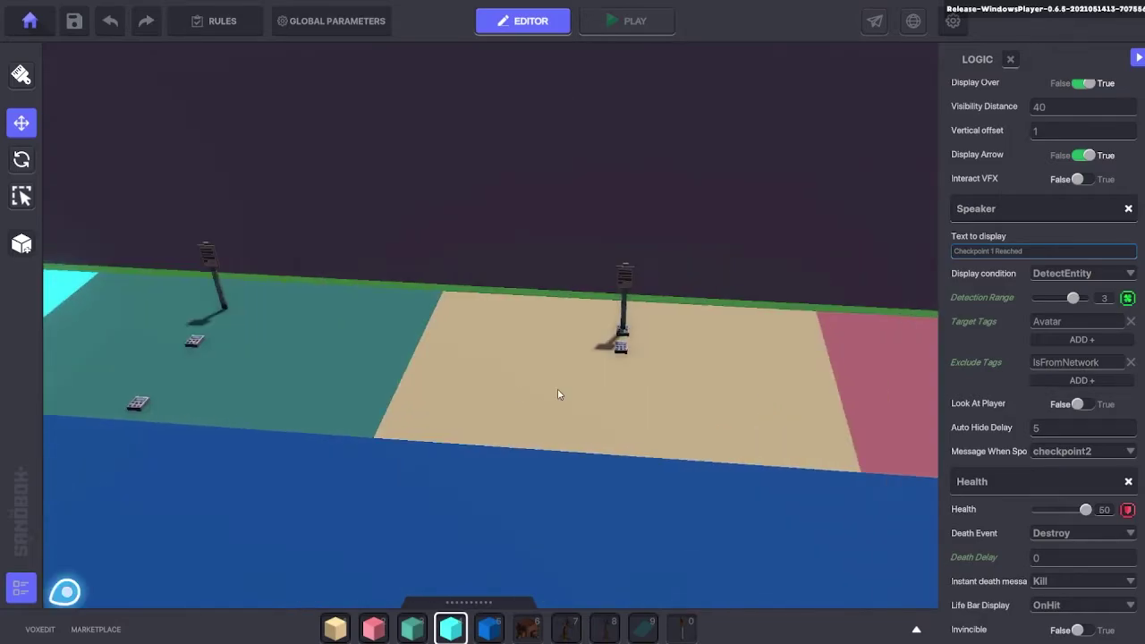
# - Delete the old signs and switches from the sand, pink and far sky blue platforms
pyautogui.scroll(-8, 559, 394)
pyautogui.click(310, 435)
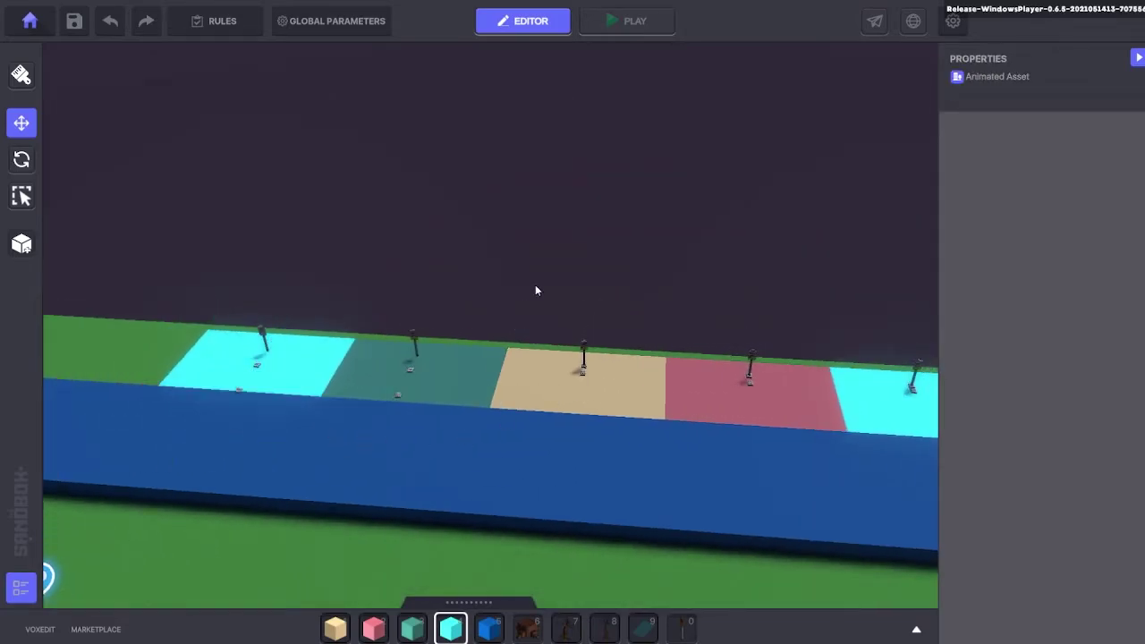
pyautogui.moveTo(567, 238); pyautogui.dragTo(928, 529)
pyautogui.press('Delete')
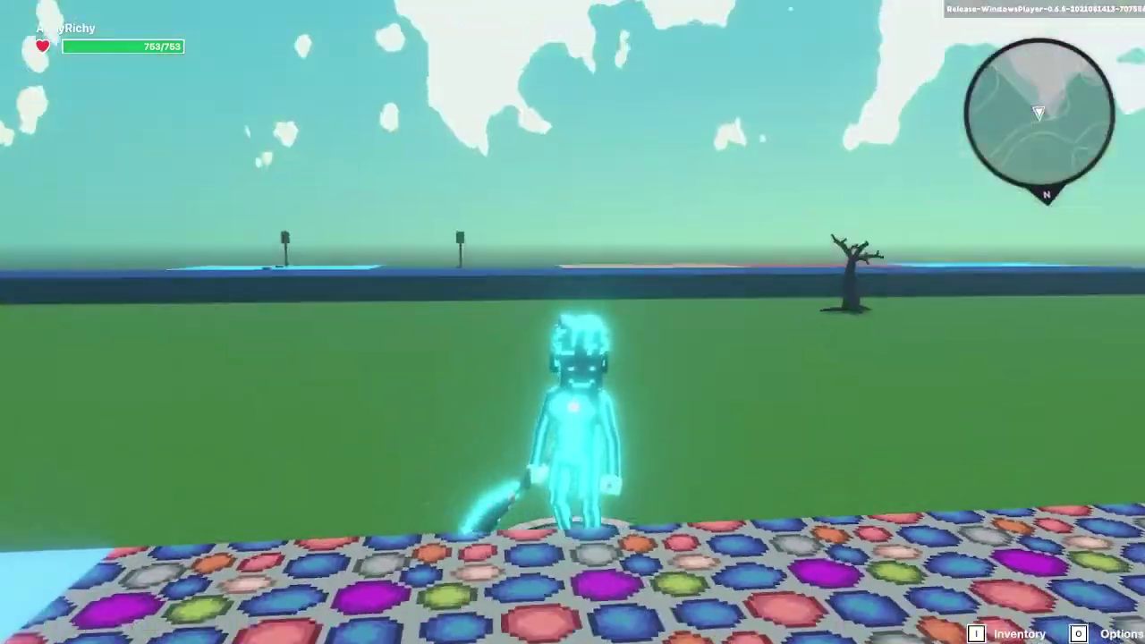
# - Cross the grass in the playtest and trigger the Checkpoint 1 switch at the teal platform's front edge
pyautogui.press('w')
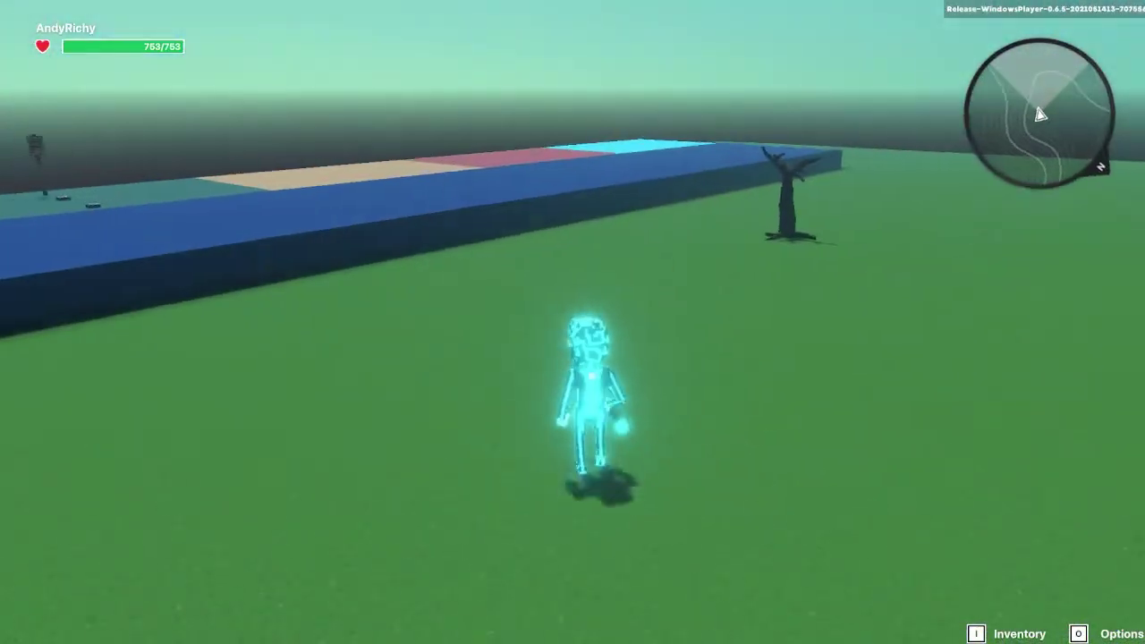
pyautogui.press('d')
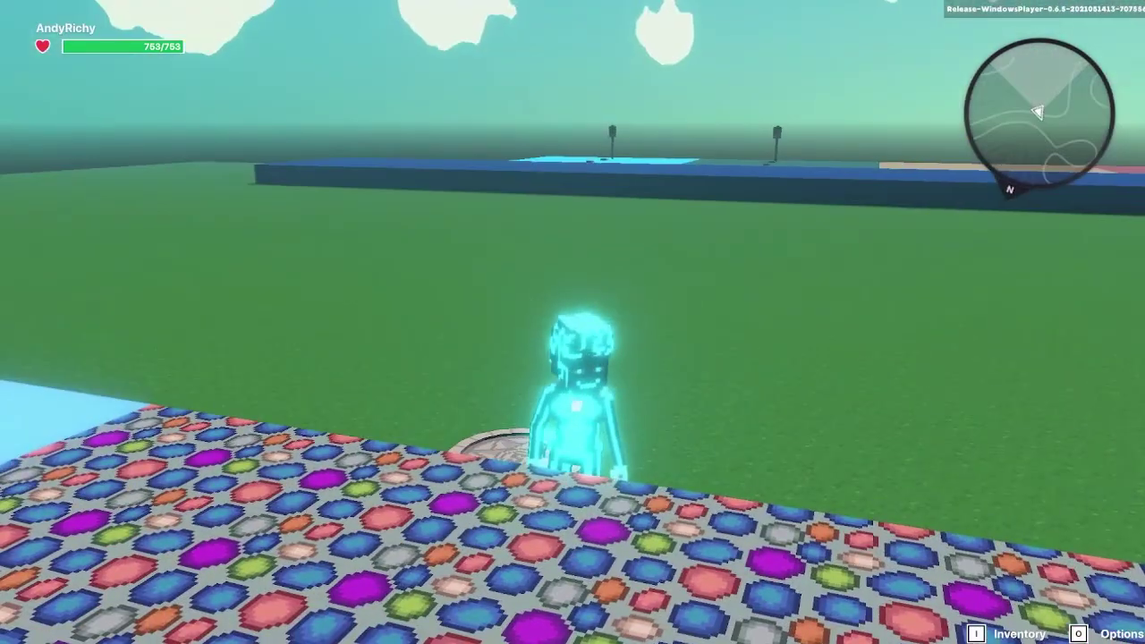
pyautogui.press('w')
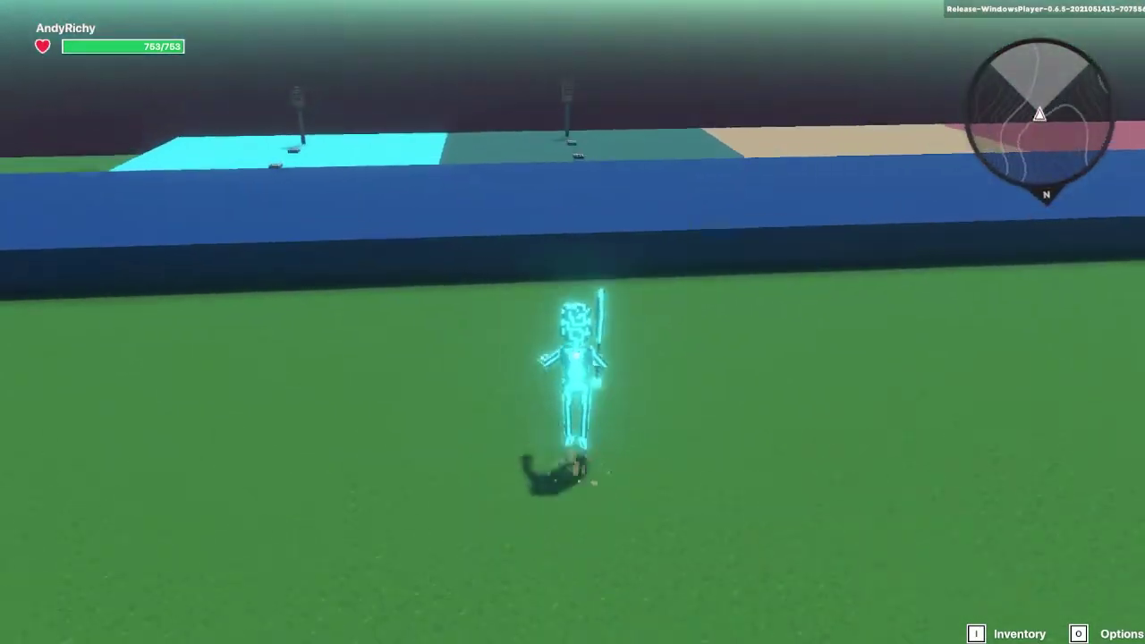
pyautogui.press('space')
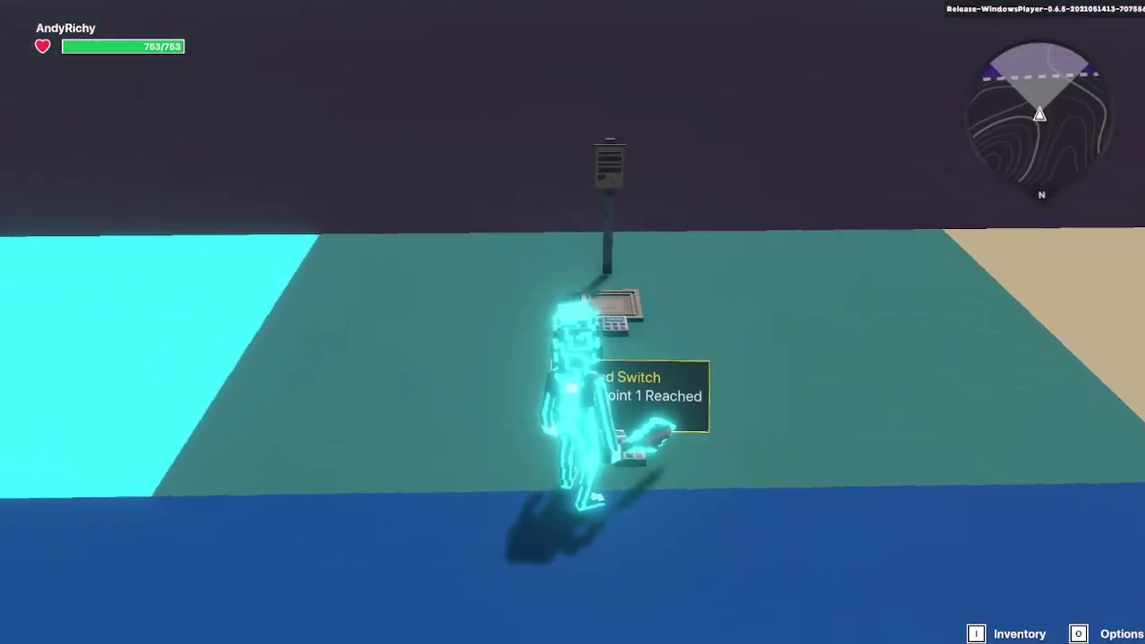
pyautogui.press('s')
pyautogui.press('s')
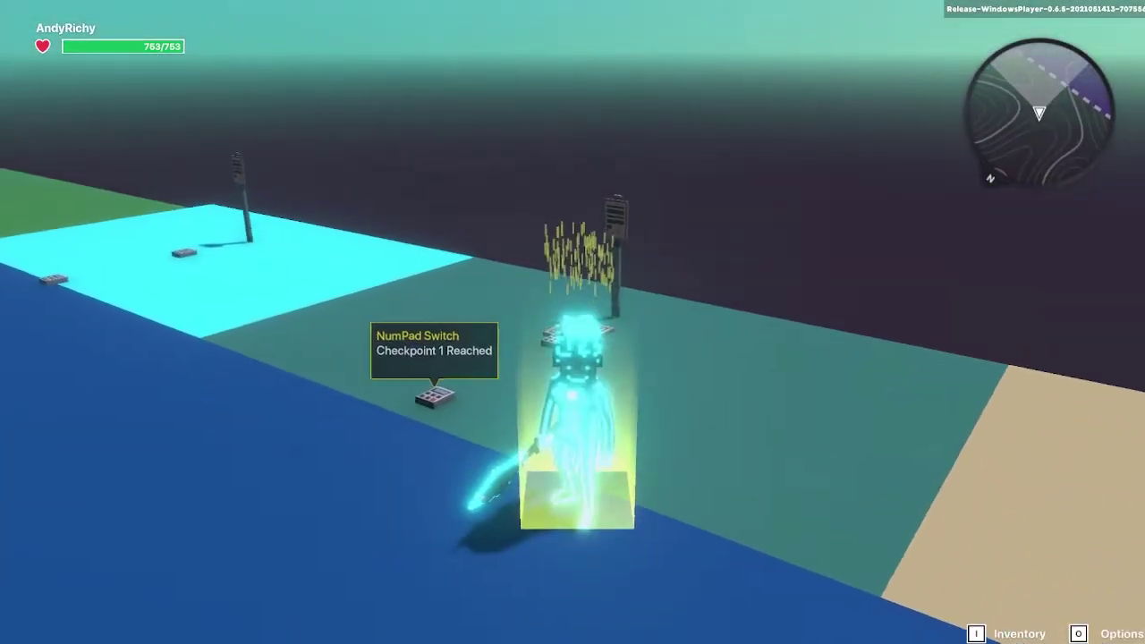
# - Go out to the dead oak tree and return to the flagstone pad on the teal platform
pyautogui.press('w')
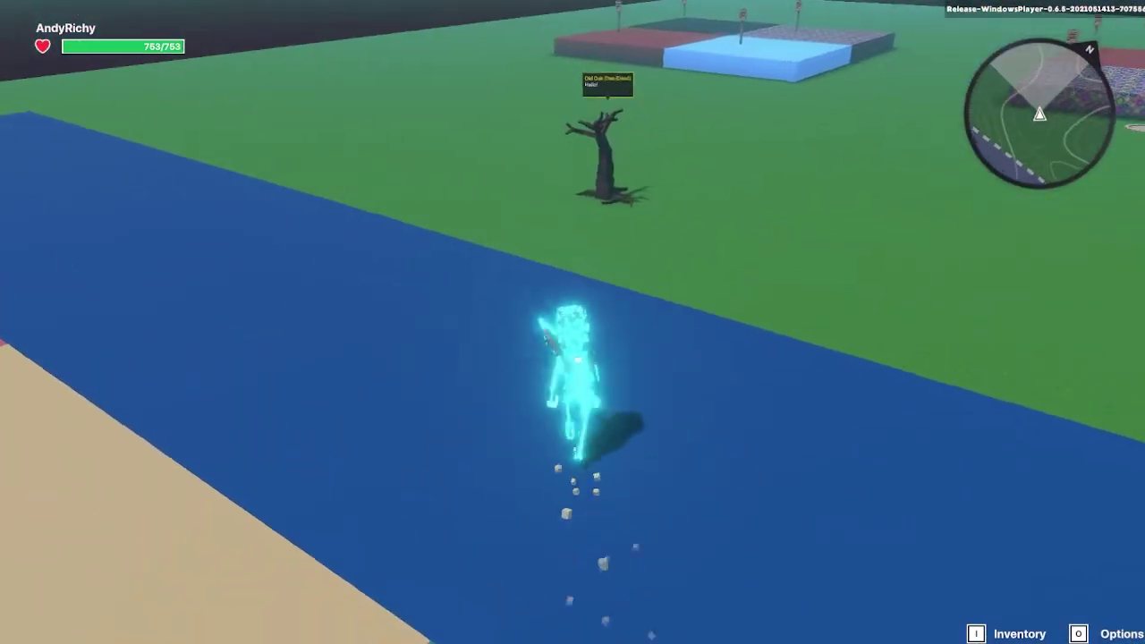
pyautogui.press('s')
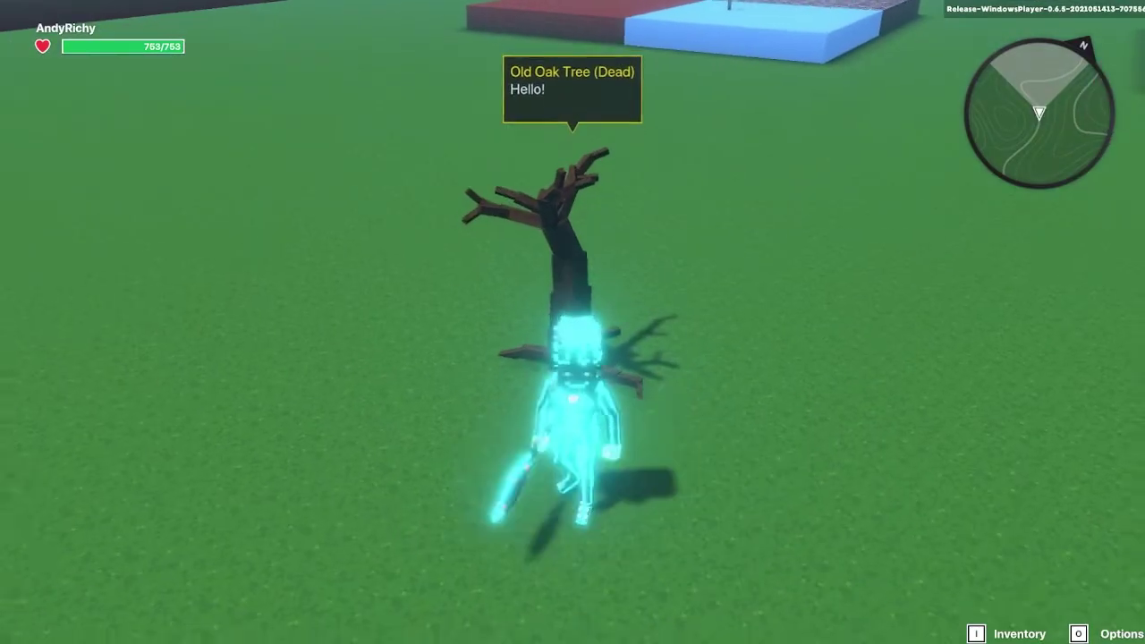
pyautogui.press('space')
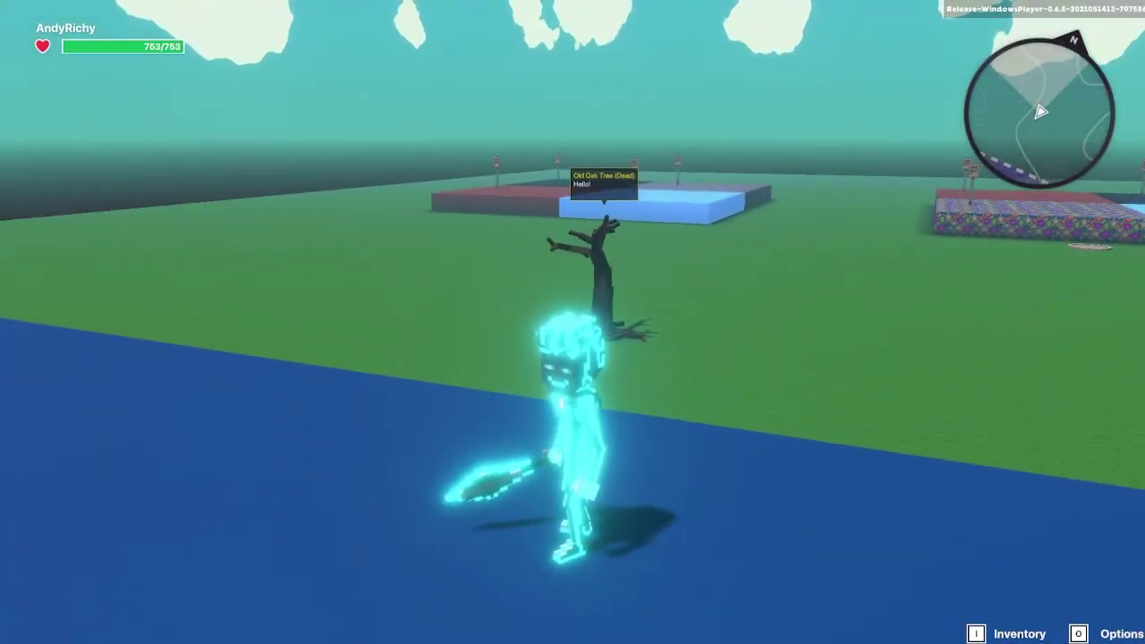
pyautogui.press('a')
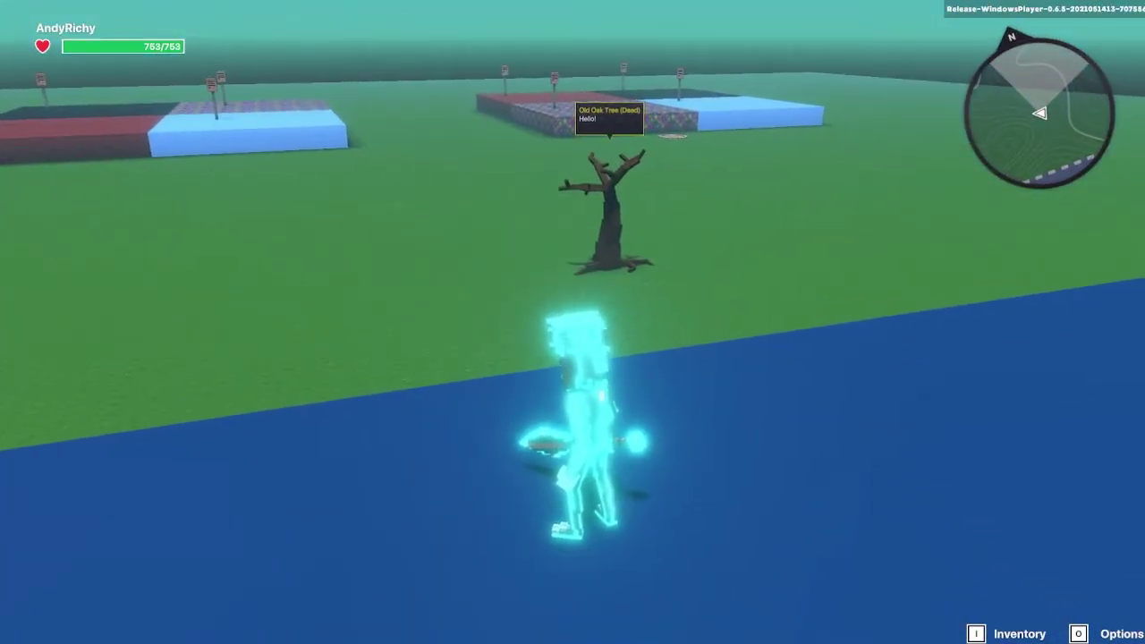
pyautogui.press('w')
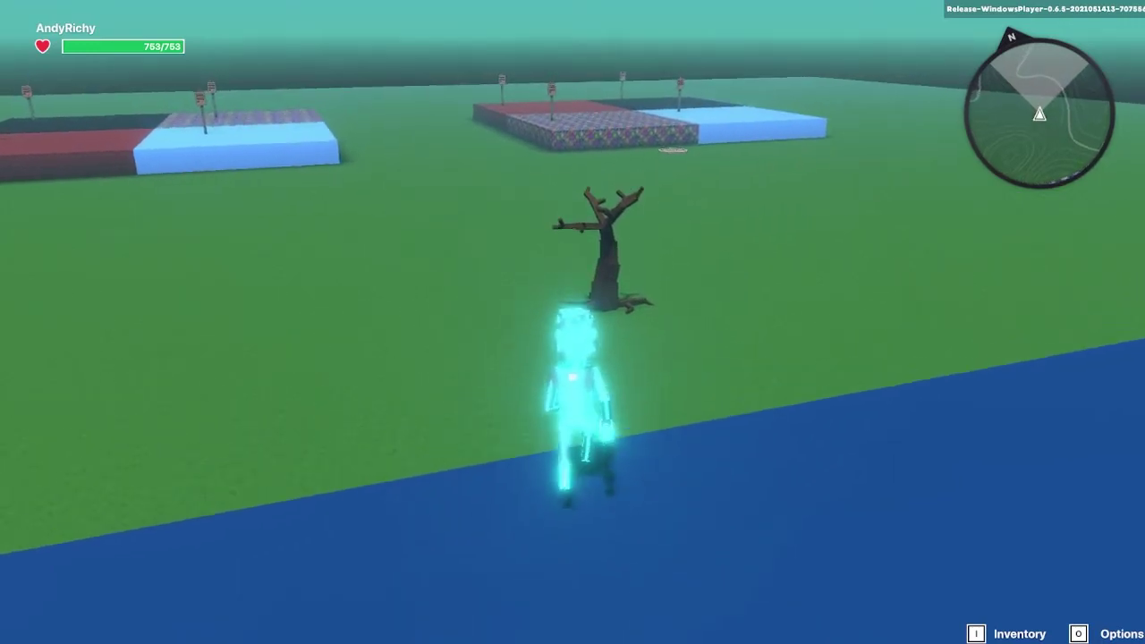
pyautogui.press('space')
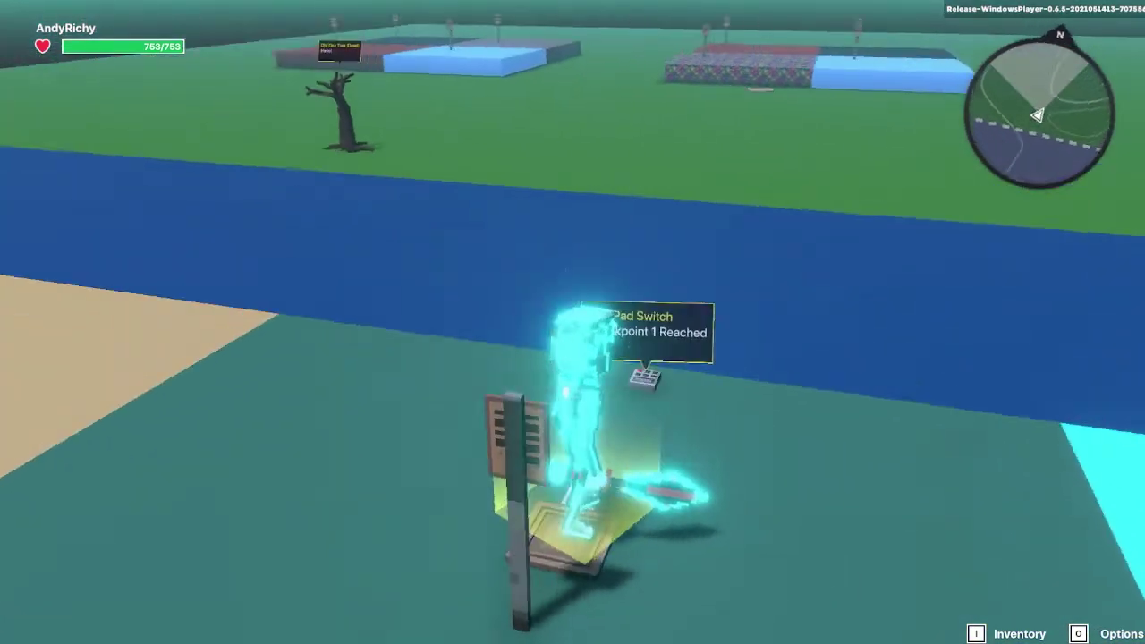
# - Trigger the sky blue platform's front-edge switch to test whether the teal platform's old pad gets damaged
pyautogui.press('w')
pyautogui.press('a')
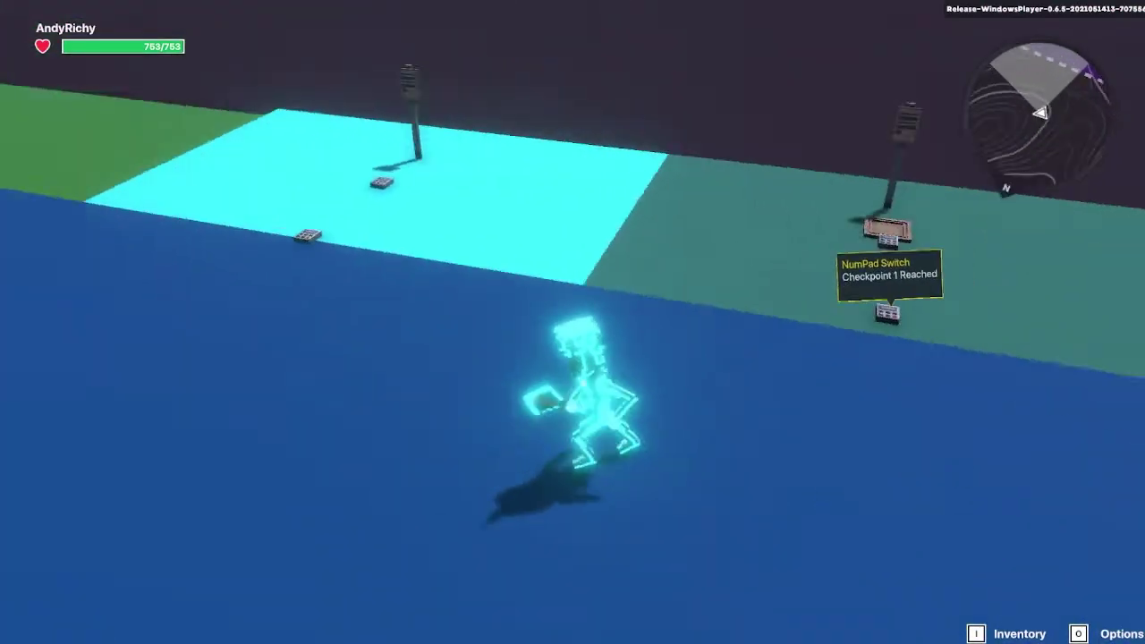
pyautogui.press('w')
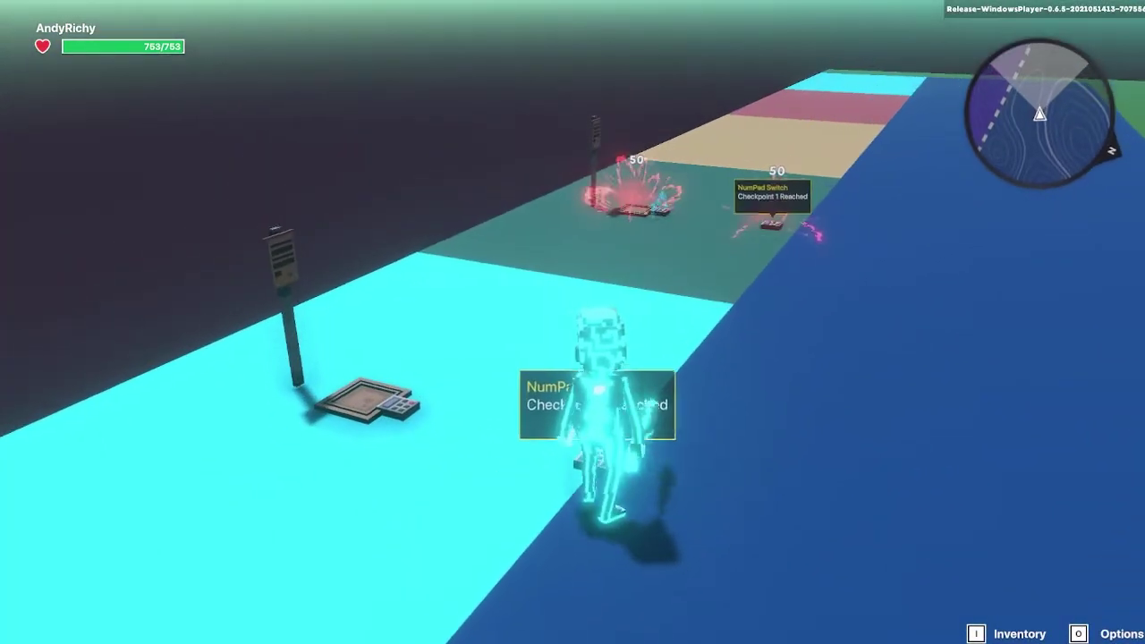
pyautogui.press('s')
pyautogui.press('d')
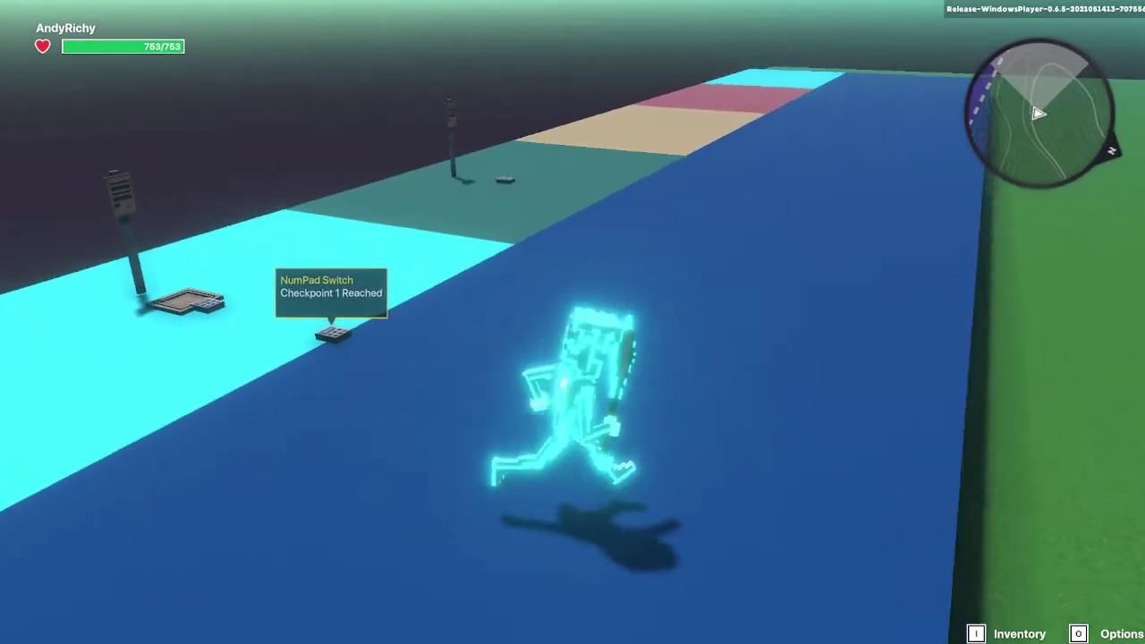
# - Check the flagstone pad on the sky blue platform, inspect the teal platform again and end the playtest
pyautogui.press('d')
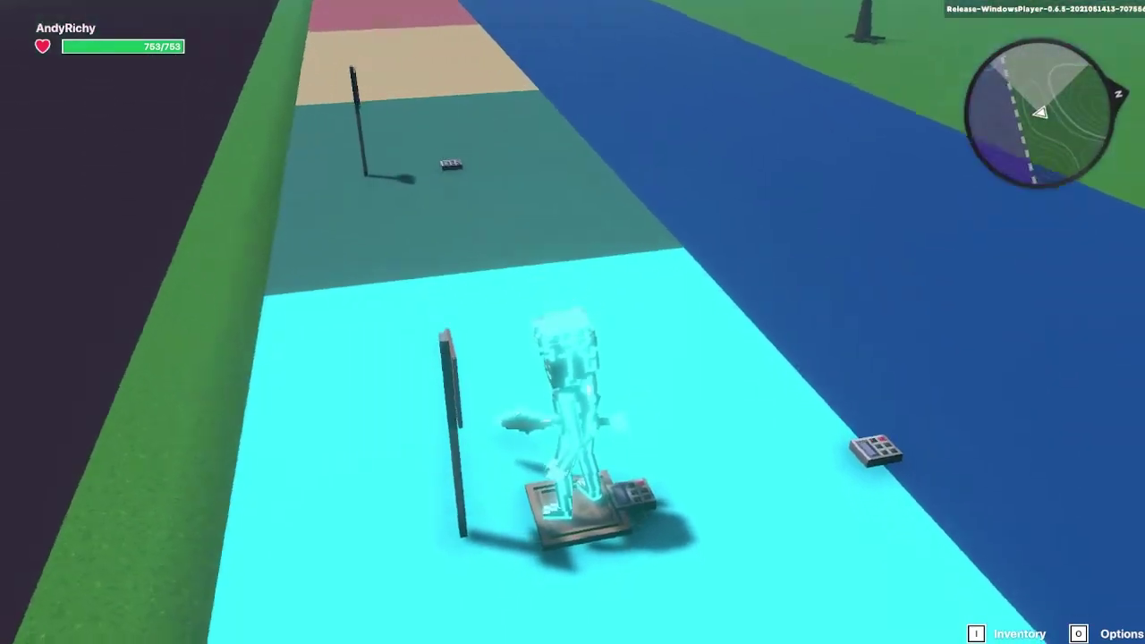
pyautogui.press('d')
pyautogui.press('space')
pyautogui.press('w')
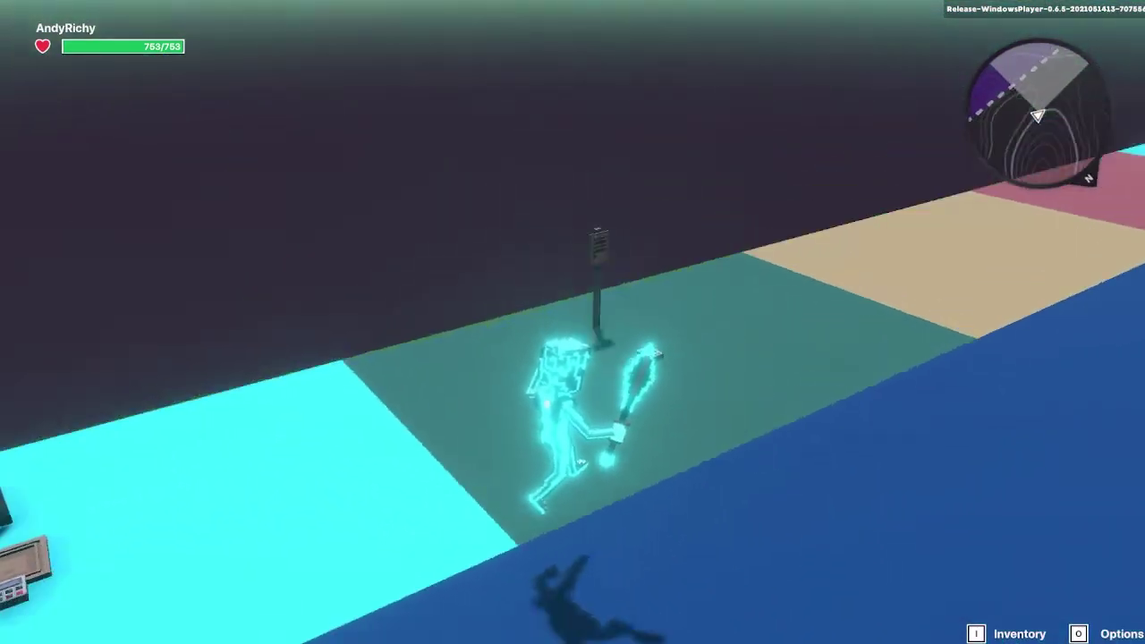
pyautogui.press('d')
pyautogui.press('s')
pyautogui.press('w')
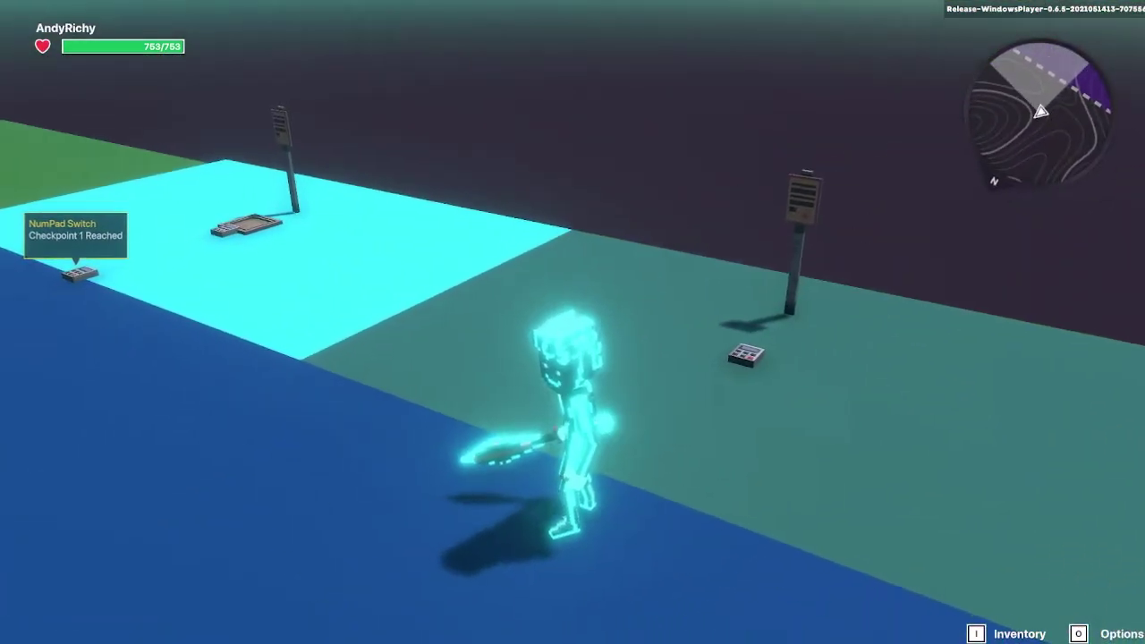
pyautogui.press('Escape')
# - Build a pink Fuzzy Wuzzy block platform beside the sky blue one, along the end of the blue walkway
pyautogui.moveTo(369, 415); pyautogui.dragTo(597, 437, button='middle')
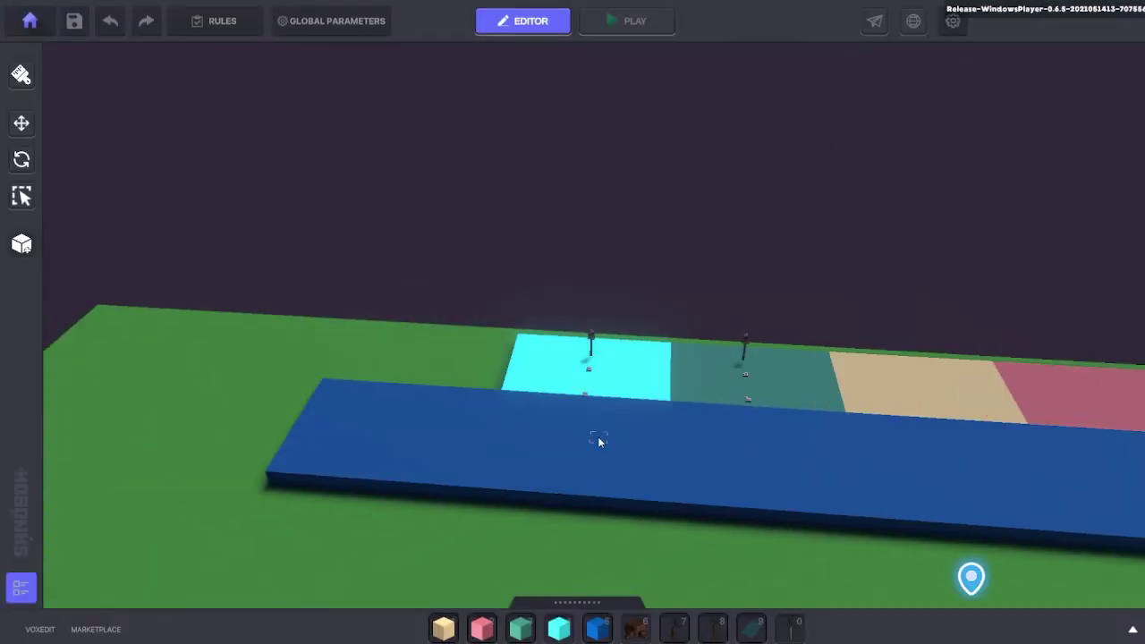
pyautogui.scroll(1, 598, 438)
pyautogui.scroll(4, 499, 442)
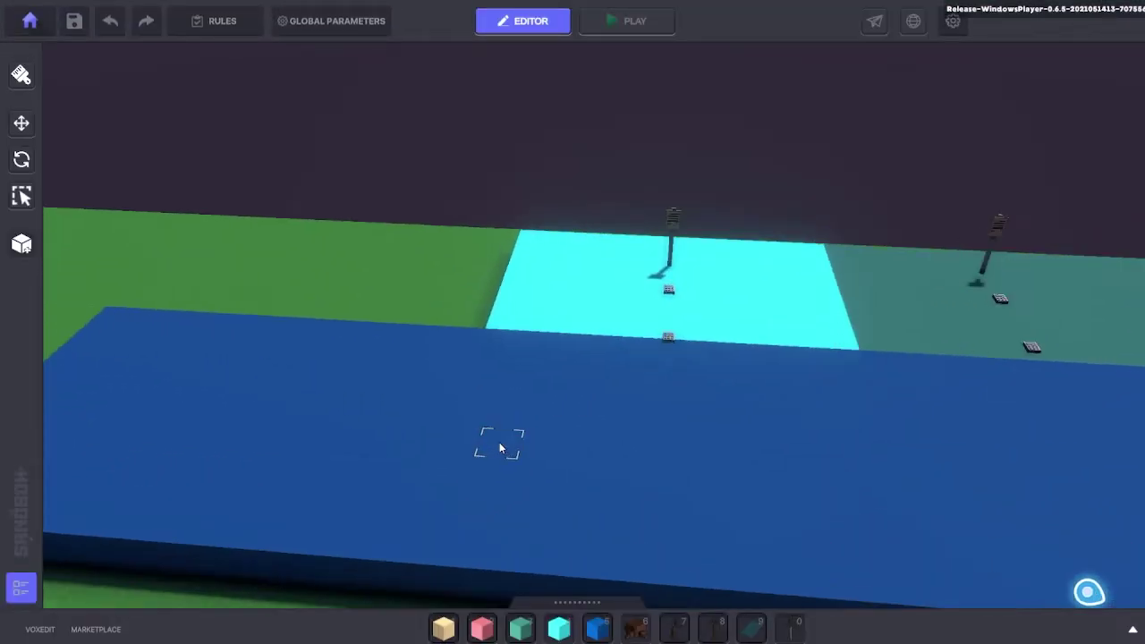
pyautogui.moveTo(499, 442); pyautogui.dragTo(600, 433, button='middle')
pyautogui.scroll(-2, 600, 434)
pyautogui.moveTo(553, 424); pyautogui.dragTo(571, 525, button='right')
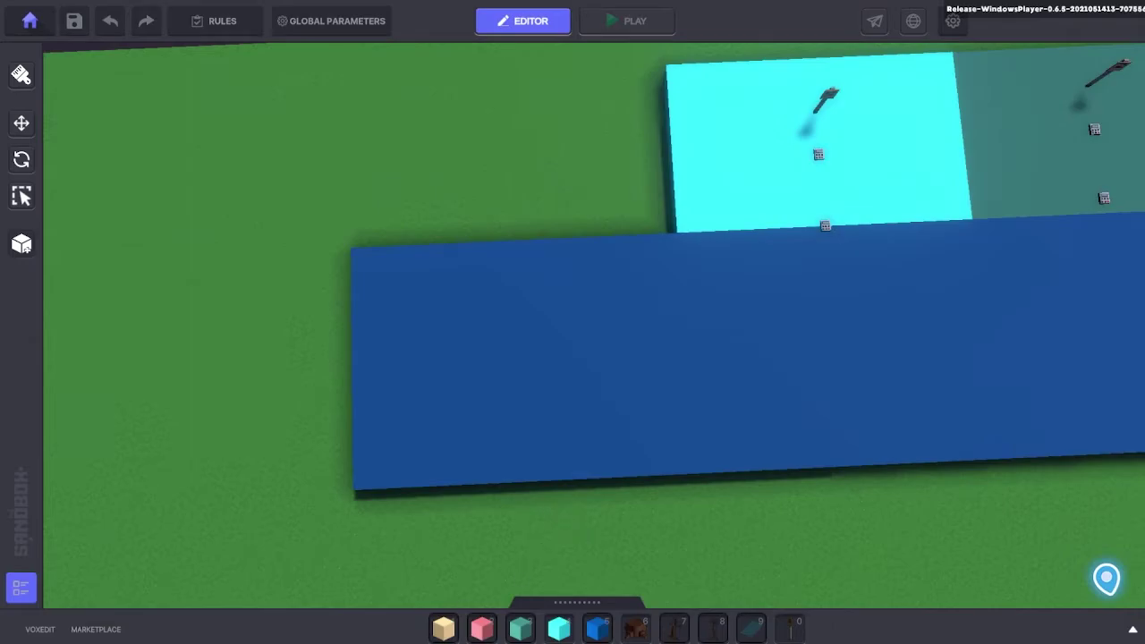
pyautogui.click(496, 623)
pyautogui.moveTo(526, 113); pyautogui.dragTo(588, 263, button='middle')
pyautogui.moveTo(607, 242); pyautogui.dragTo(336, 391)
pyautogui.press('d')
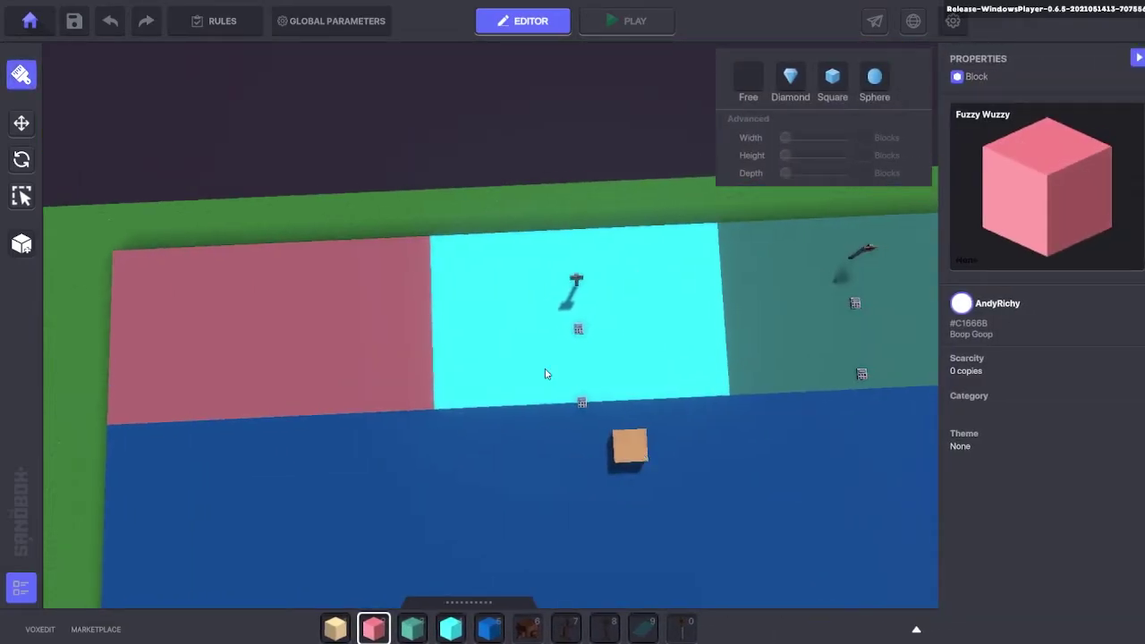
# - Duplicate the sky blue platform's sign and two switches onto the new pink platform
pyautogui.click(22, 123)
pyautogui.moveTo(447, 481); pyautogui.dragTo(457, 431, button='right')
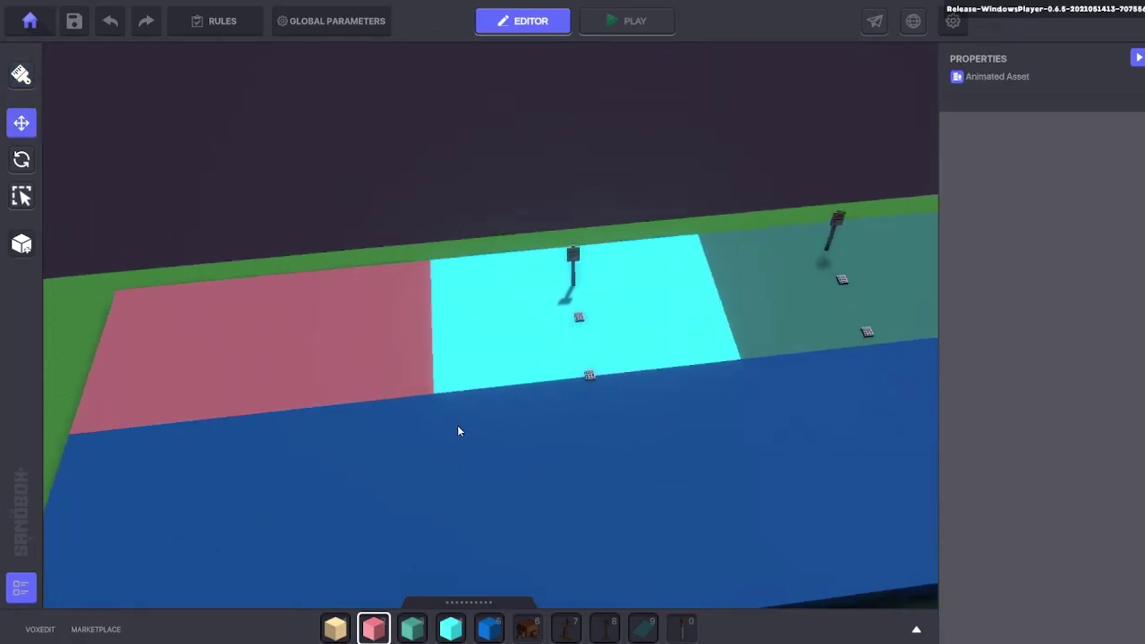
pyautogui.moveTo(612, 450); pyautogui.dragTo(612, 450)
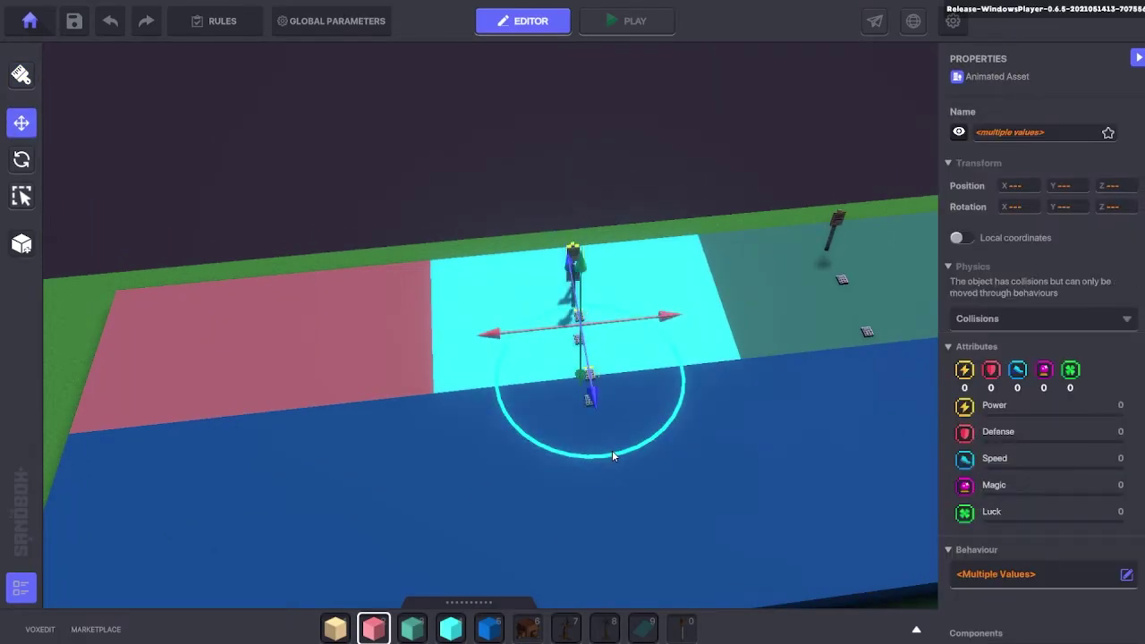
pyautogui.moveTo(598, 368); pyautogui.dragTo(265, 375)
pyautogui.press('a')
pyautogui.press('a')
pyautogui.press('w')
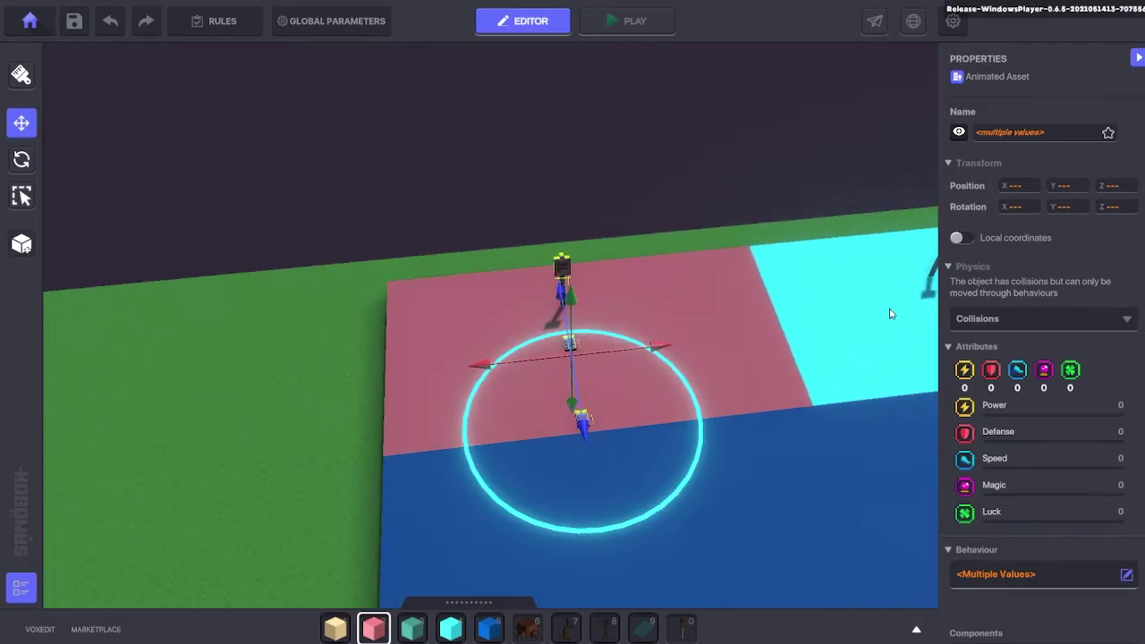
# - Set the required message to checkpoint3 in the Asset Spawner logic of the pink platform's sign
pyautogui.click(672, 254)
pyautogui.click(561, 262)
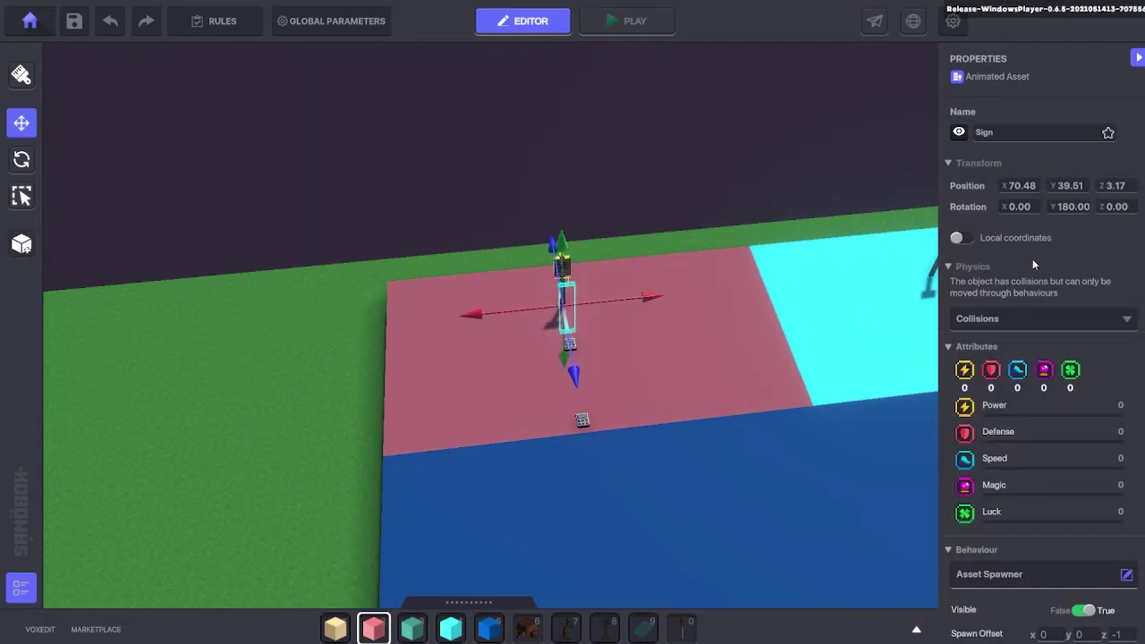
pyautogui.scroll(-5, 1038, 257)
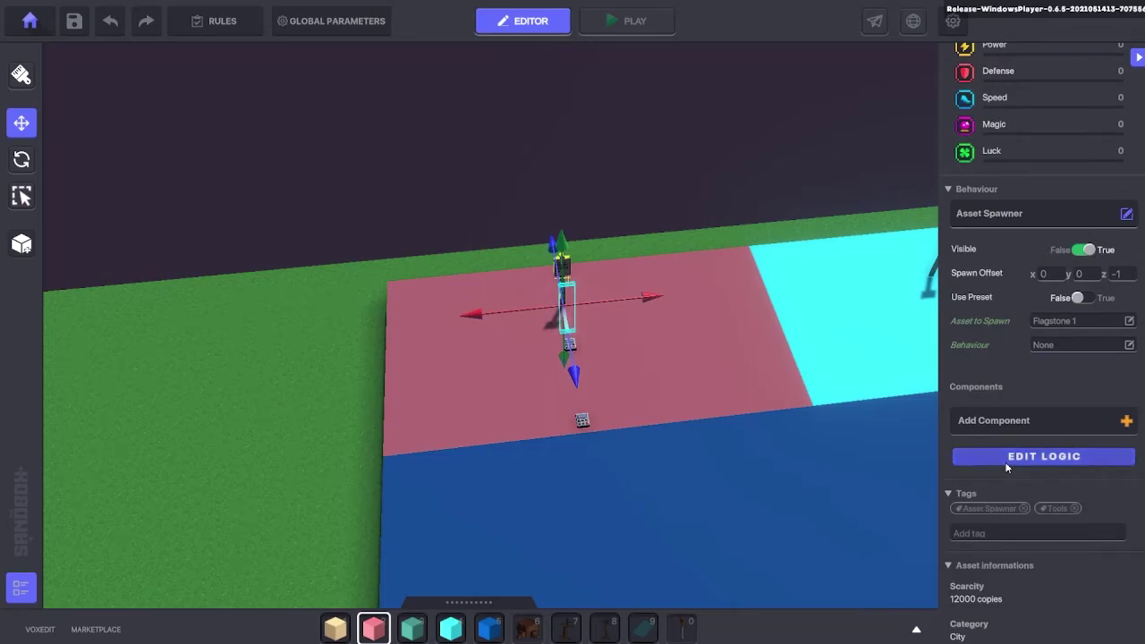
pyautogui.click(1006, 462)
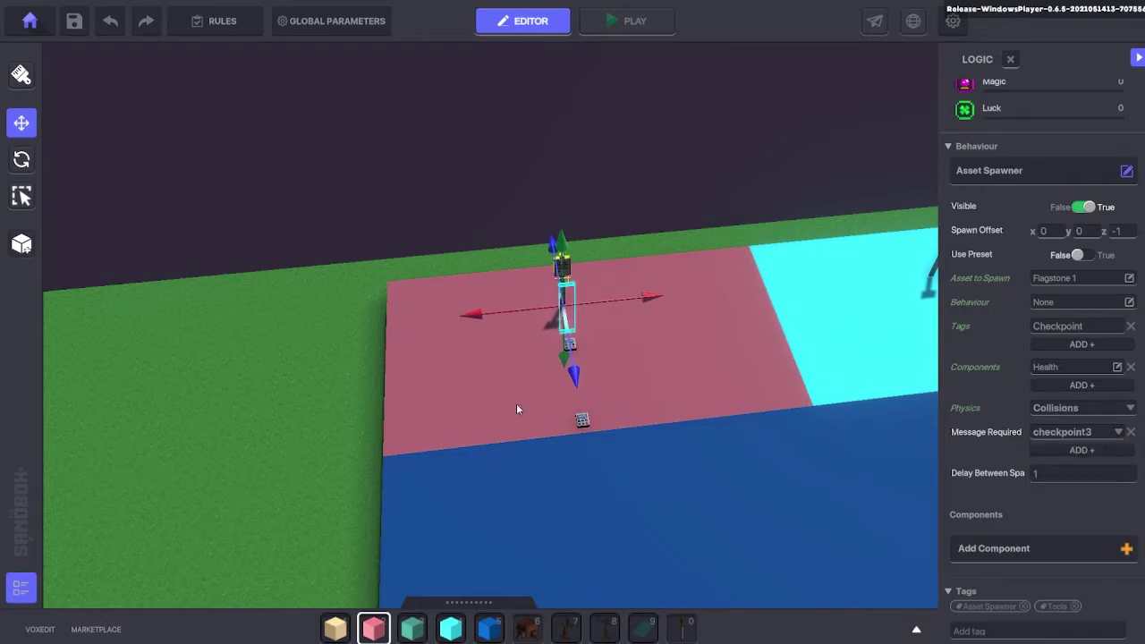
# - Set the required message to checkpoint4 on the message broadcaster switch nearest the pink platform's sign
pyautogui.moveTo(483, 429); pyautogui.dragTo(523, 408, button='right')
pyautogui.click(588, 348)
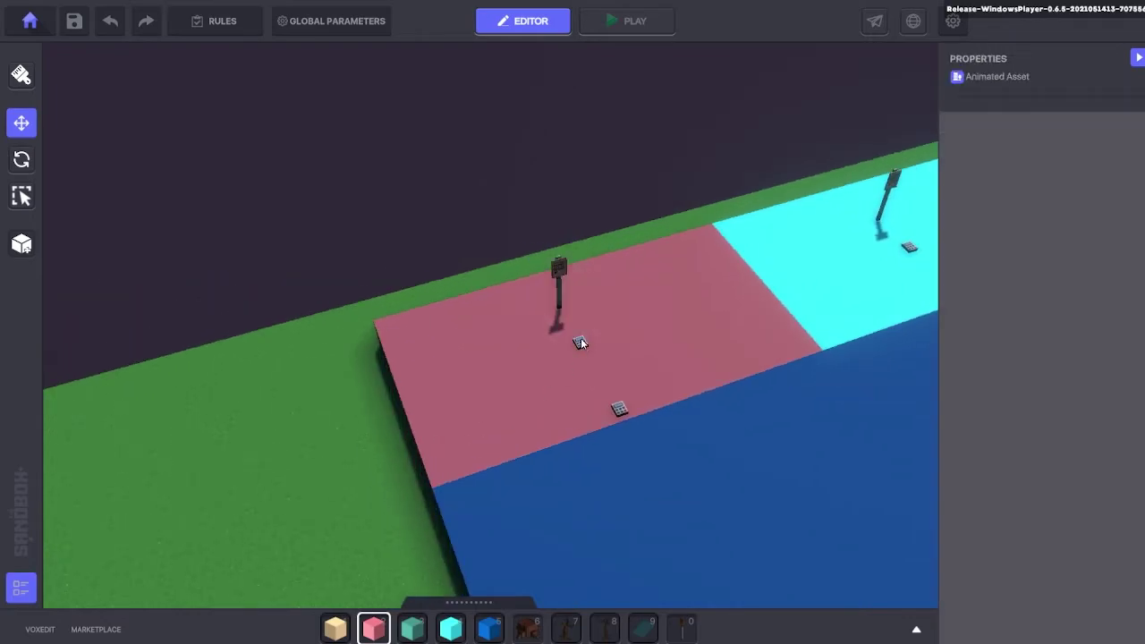
pyautogui.click(580, 340)
pyautogui.scroll(-5, 1068, 332)
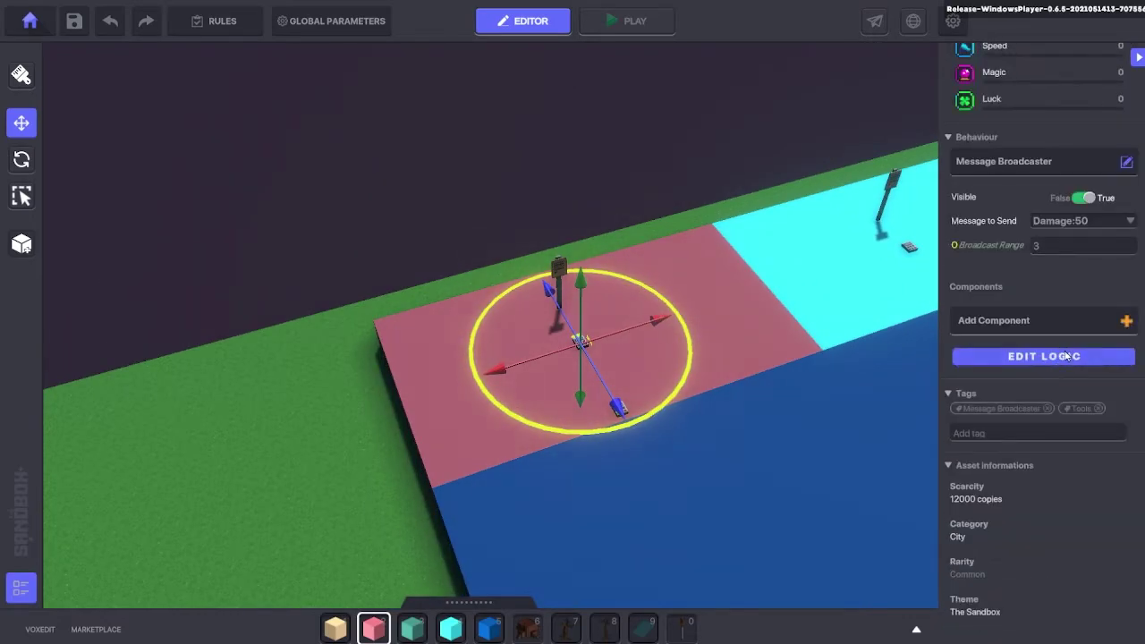
pyautogui.click(1064, 357)
pyautogui.scroll(-2, 1066, 332)
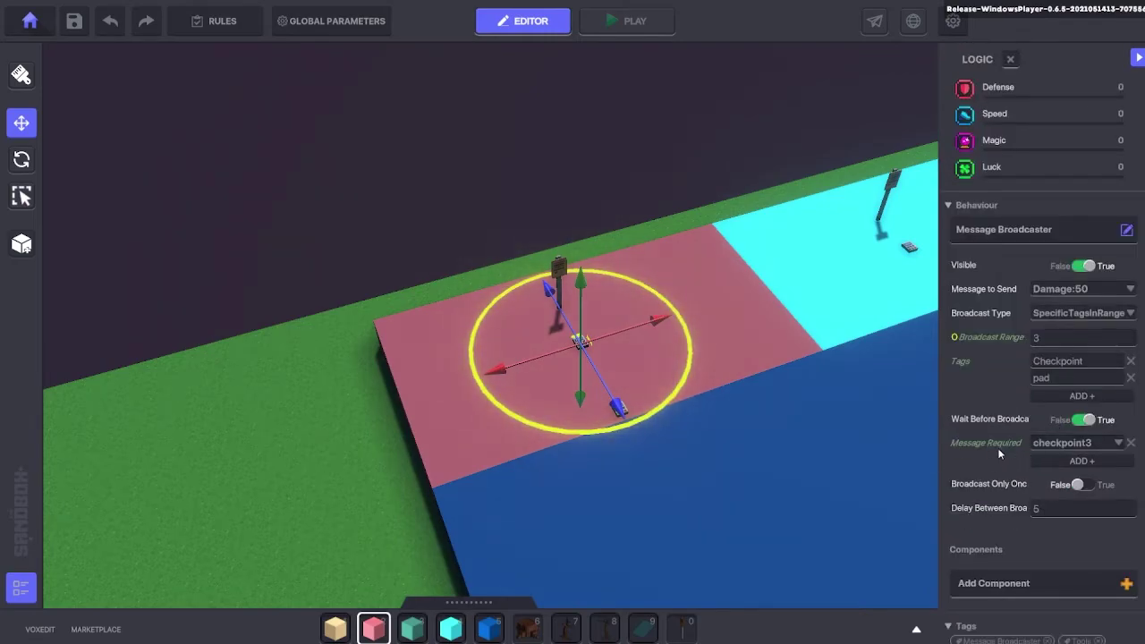
pyautogui.click(1067, 442)
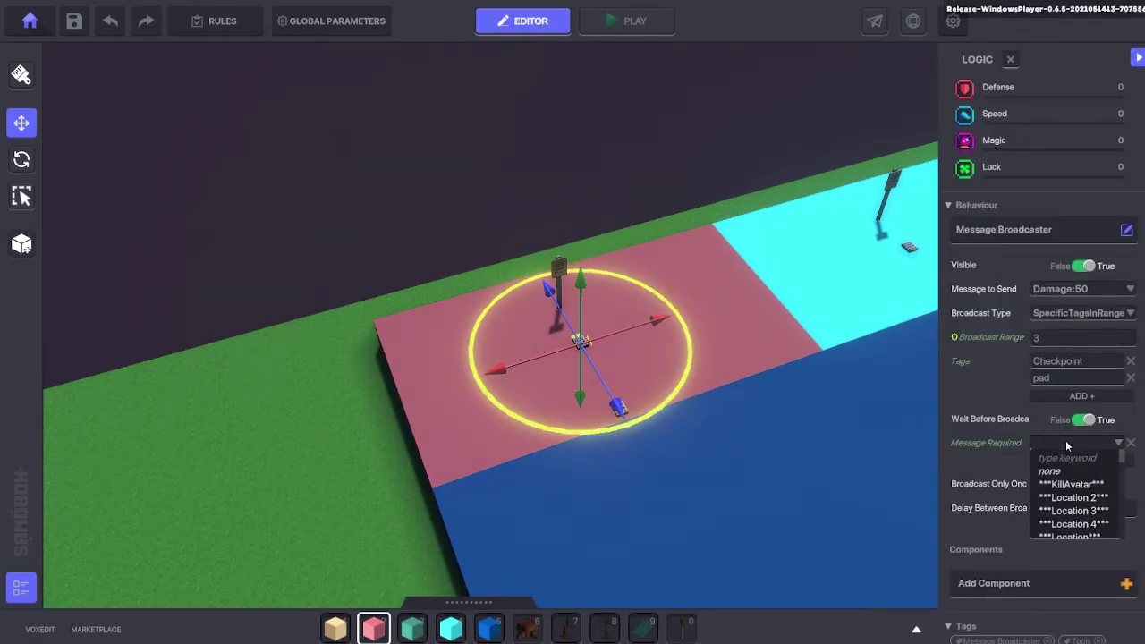
pyautogui.write('checkpo')
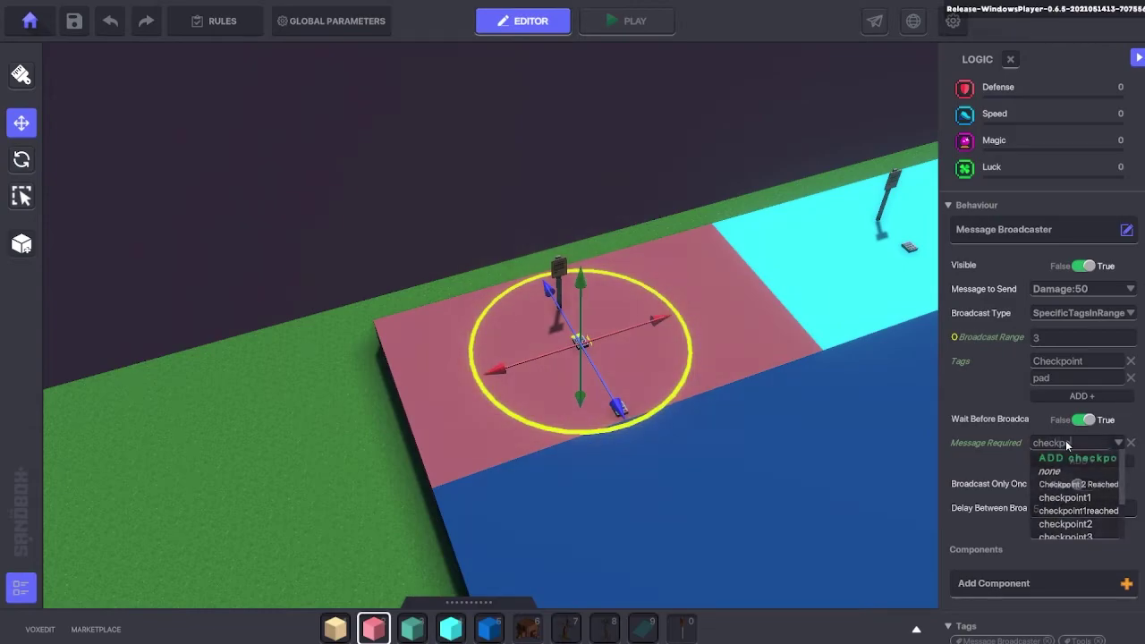
pyautogui.write('int4')
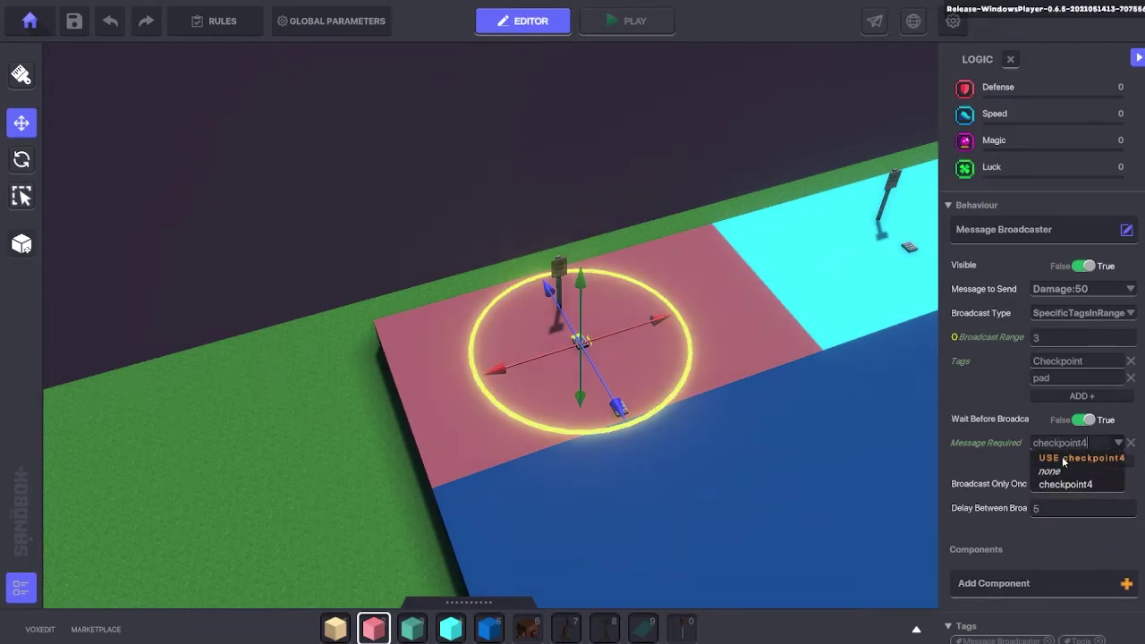
pyautogui.click(1062, 457)
# - Set the display name to Checkpoint 3 and the speaker text to Checkpoint 3 Reached on the pink platform's switch beside the blue walkway
pyautogui.click(626, 416)
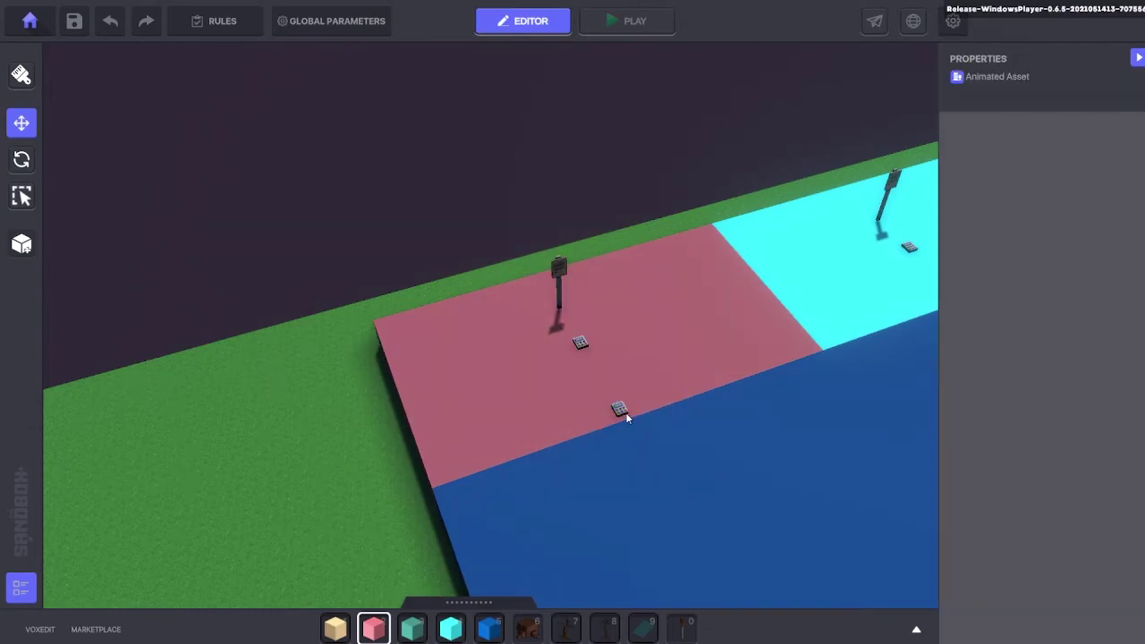
pyautogui.click(620, 410)
pyautogui.scroll(-6, 1053, 395)
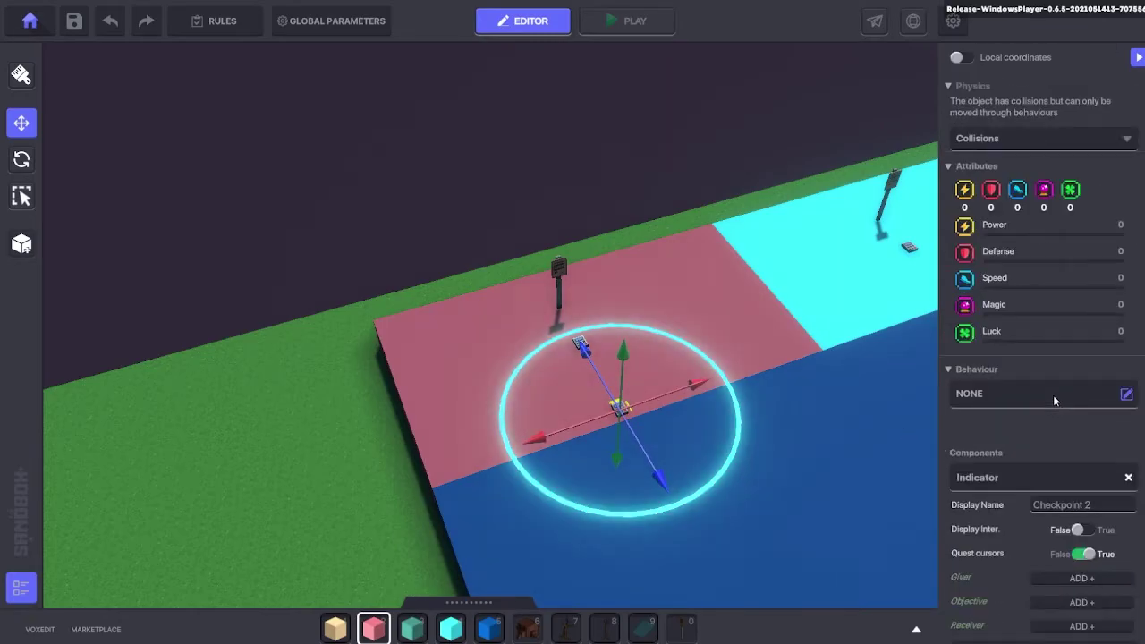
pyautogui.click(1115, 413)
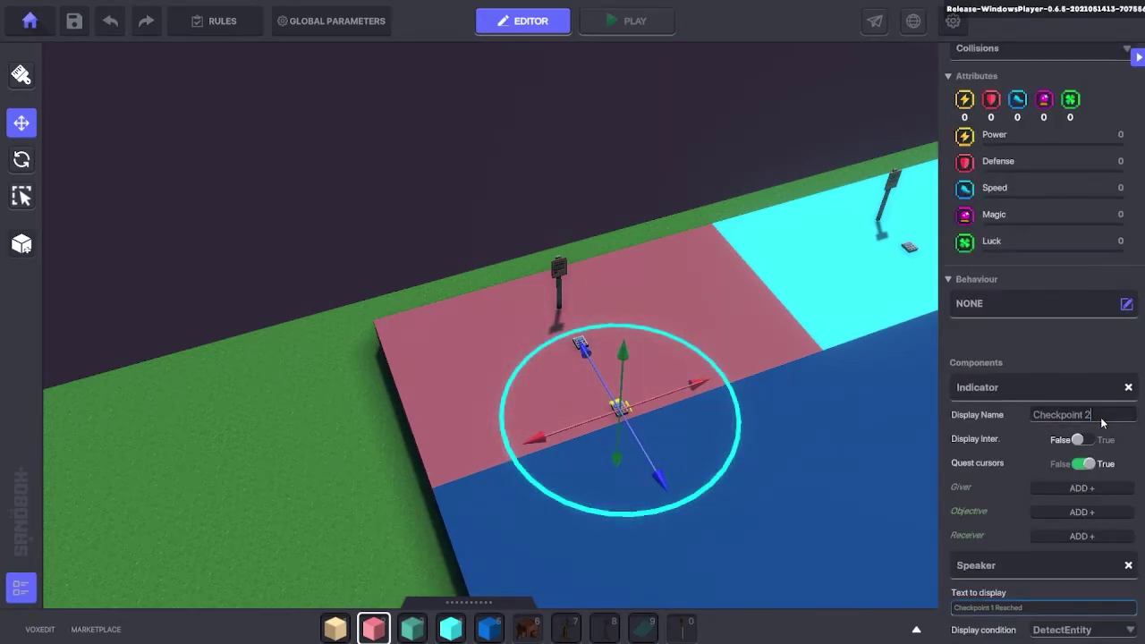
pyautogui.scroll(-6, 1101, 422)
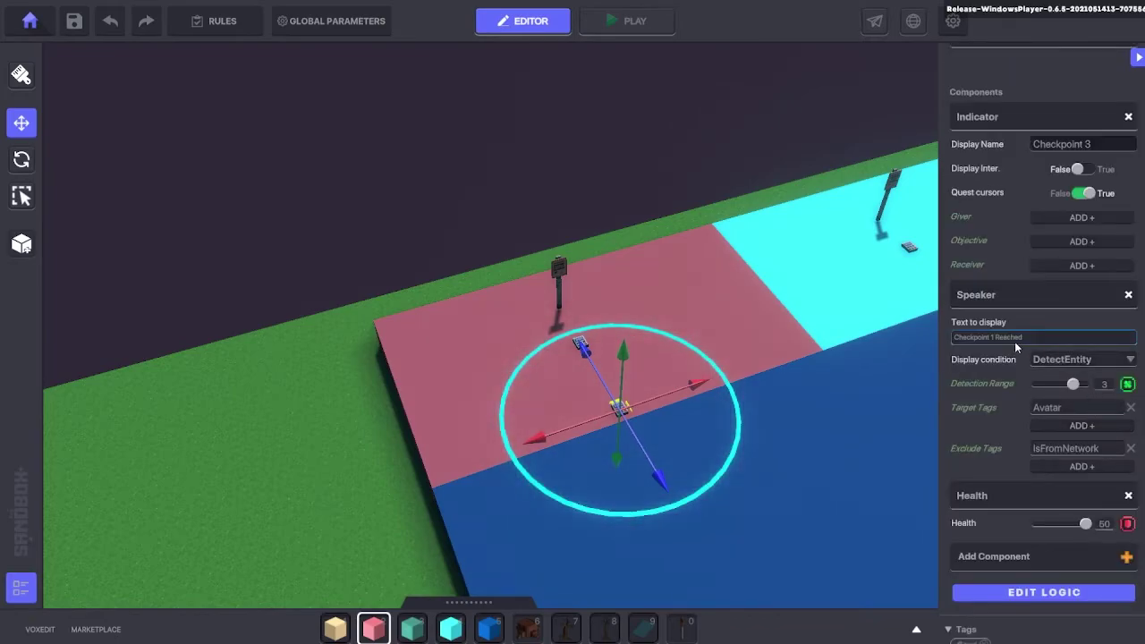
pyautogui.click(994, 338)
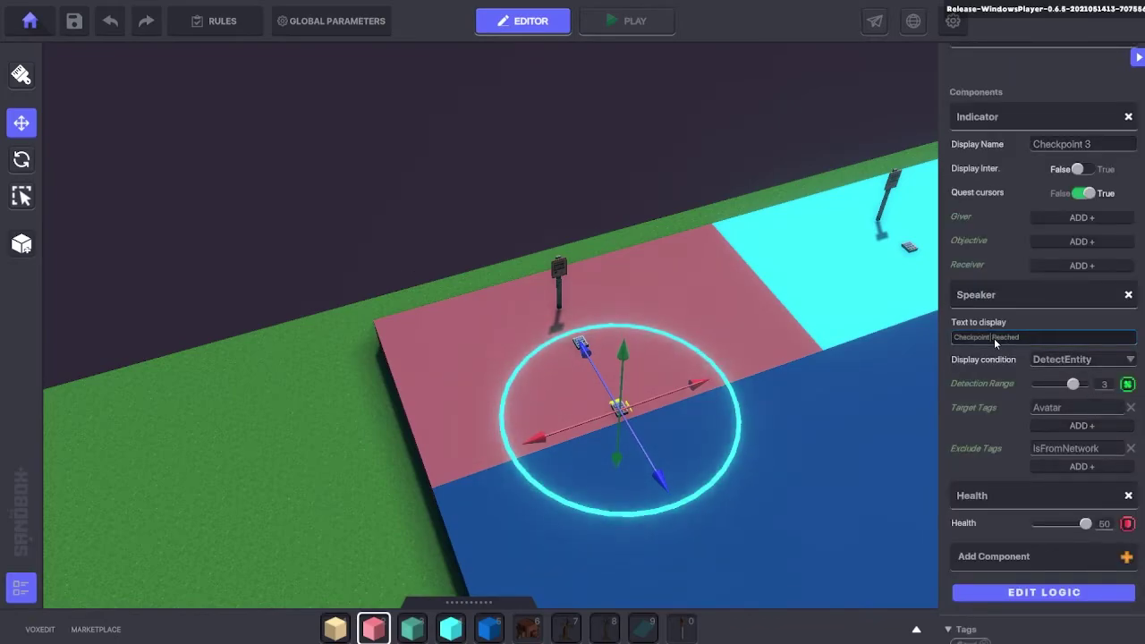
pyautogui.scroll(-5, 1024, 338)
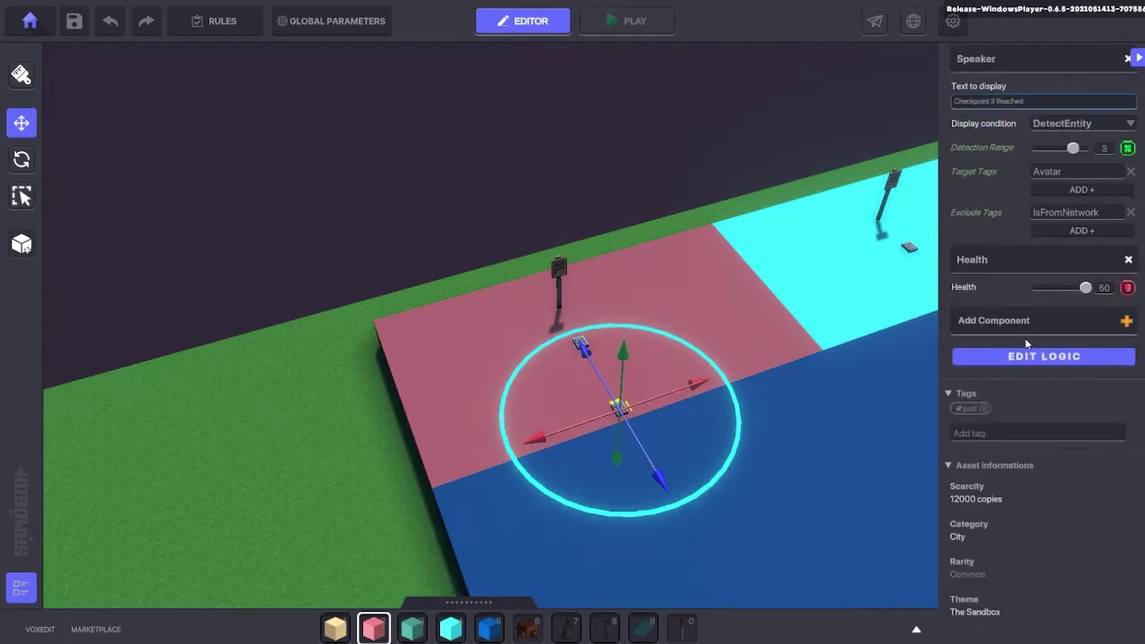
# - Set the speaker's message when spoken to checkpoint3 in the logic of the same pink platform switch
pyautogui.click(1036, 357)
pyautogui.scroll(-10, 1046, 303)
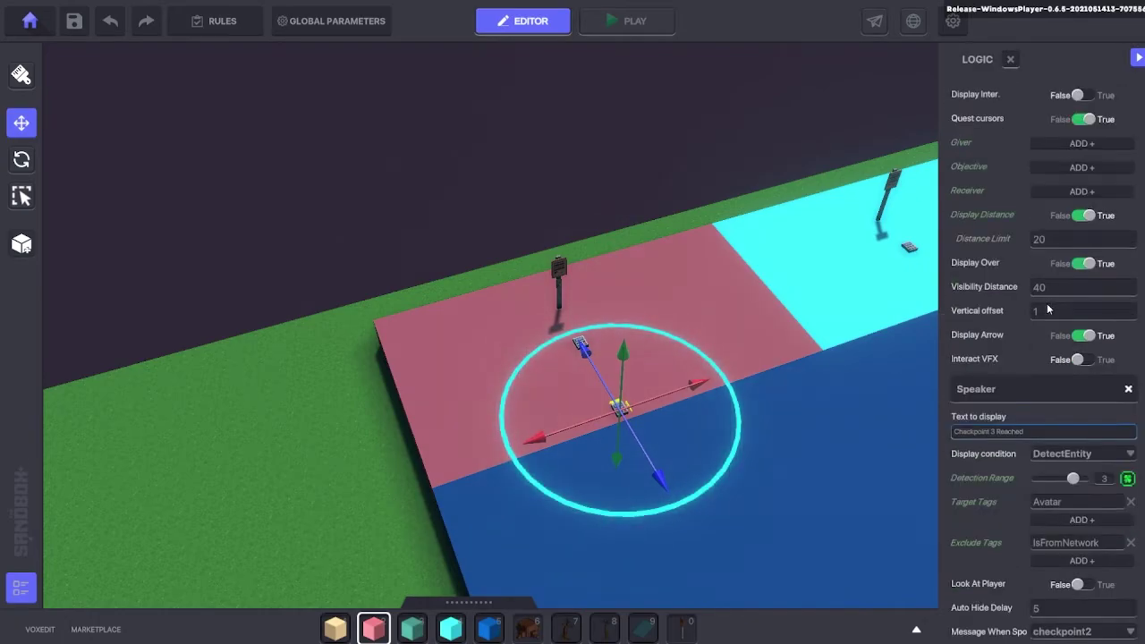
pyautogui.scroll(-3, 1047, 303)
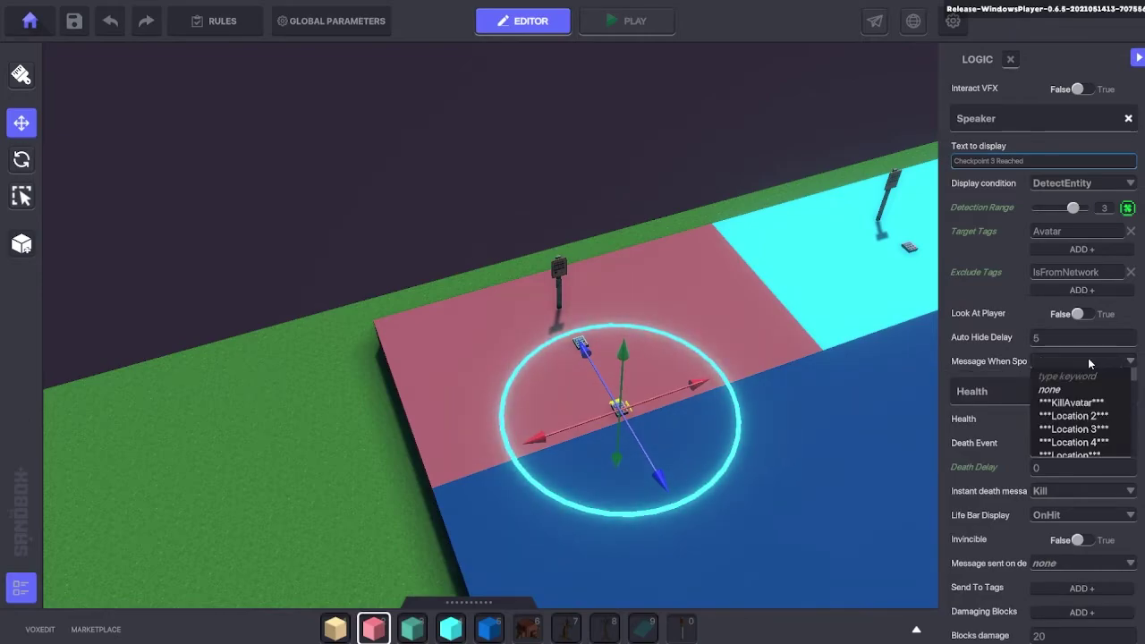
pyautogui.write('checkpoi')
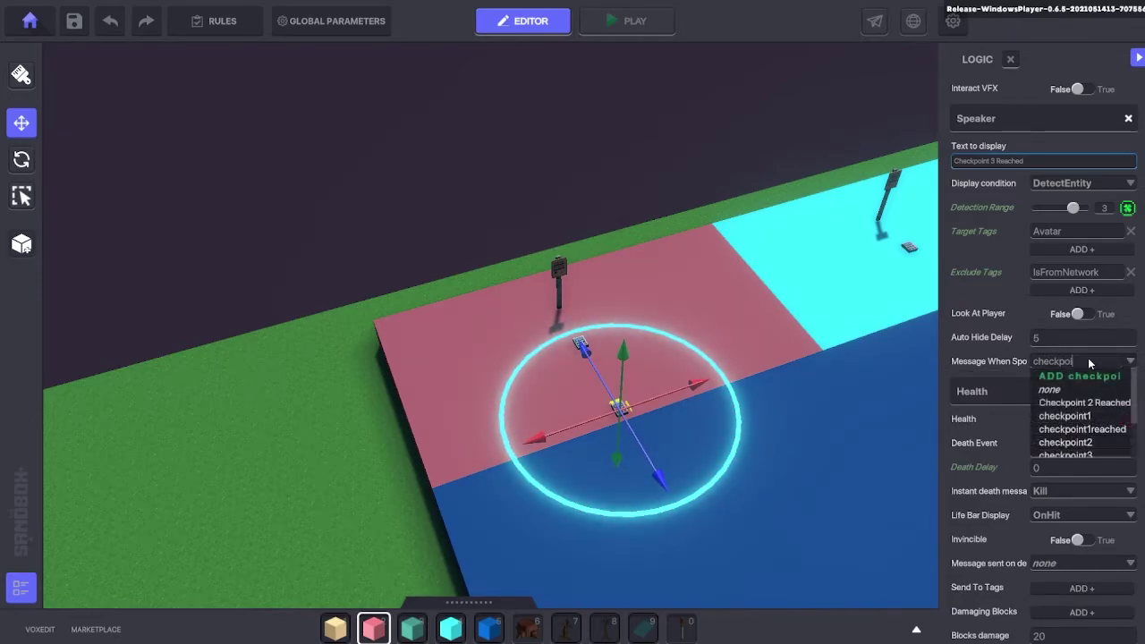
pyautogui.write('nt3')
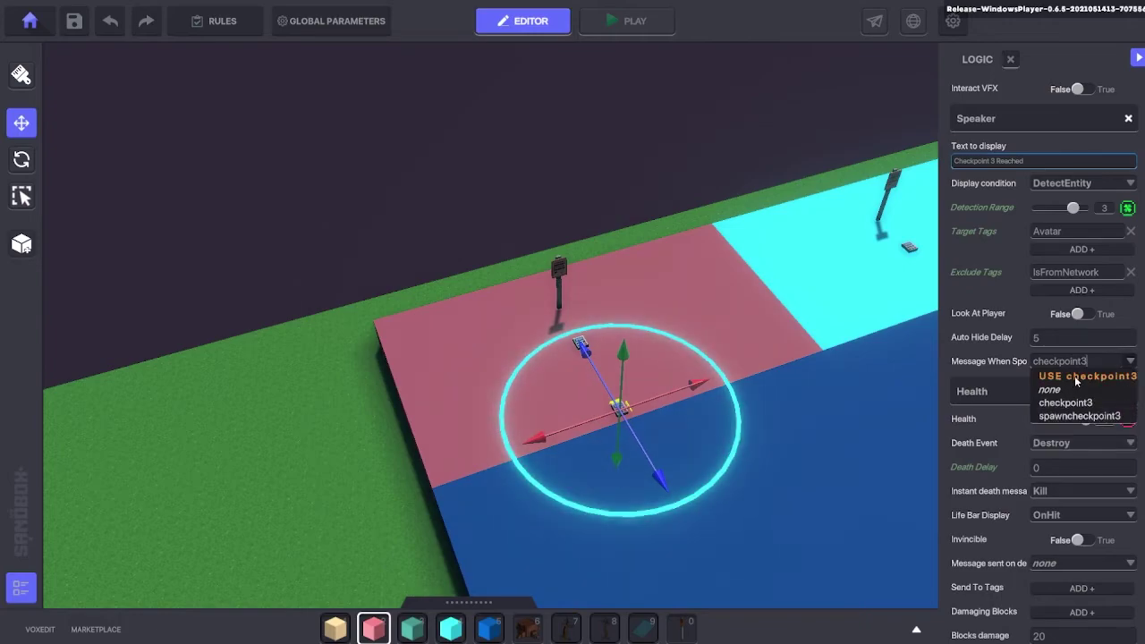
pyautogui.scroll(-3, 1060, 380)
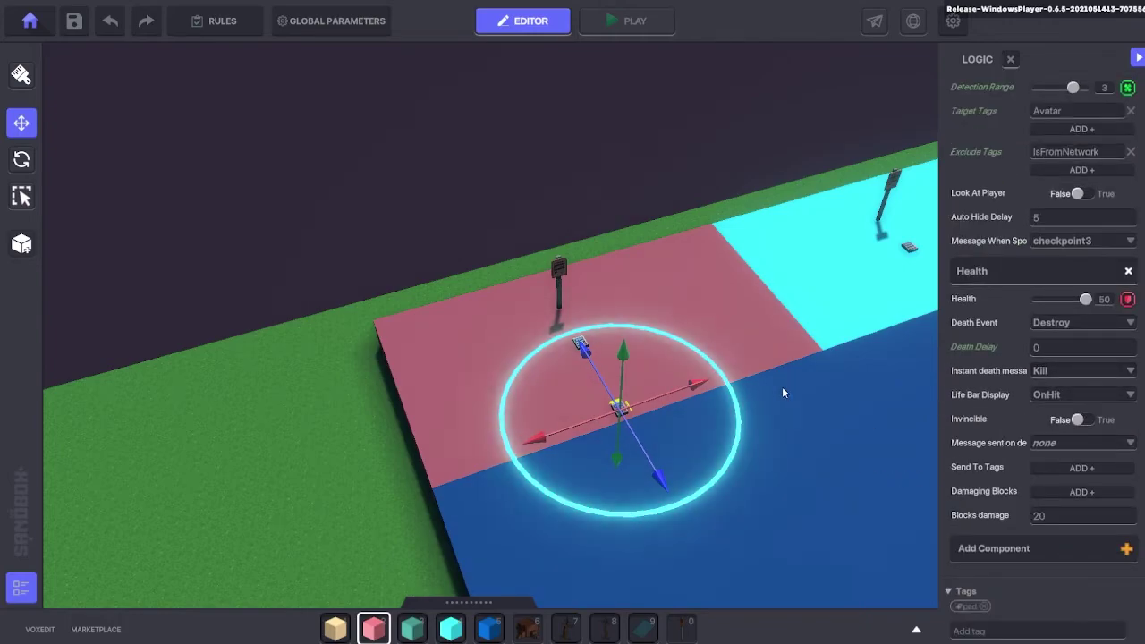
pyautogui.click(726, 459)
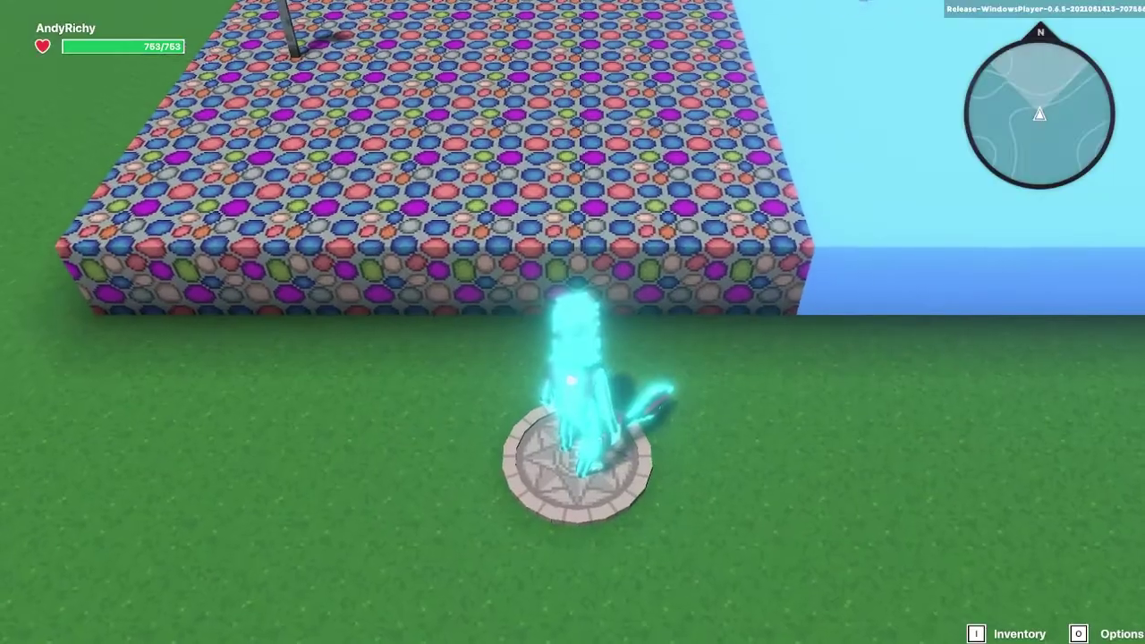
# - Playtest the level: trigger the checkpoint switch on the teal platform and test respawning on its flagstone pad
pyautogui.press('w')
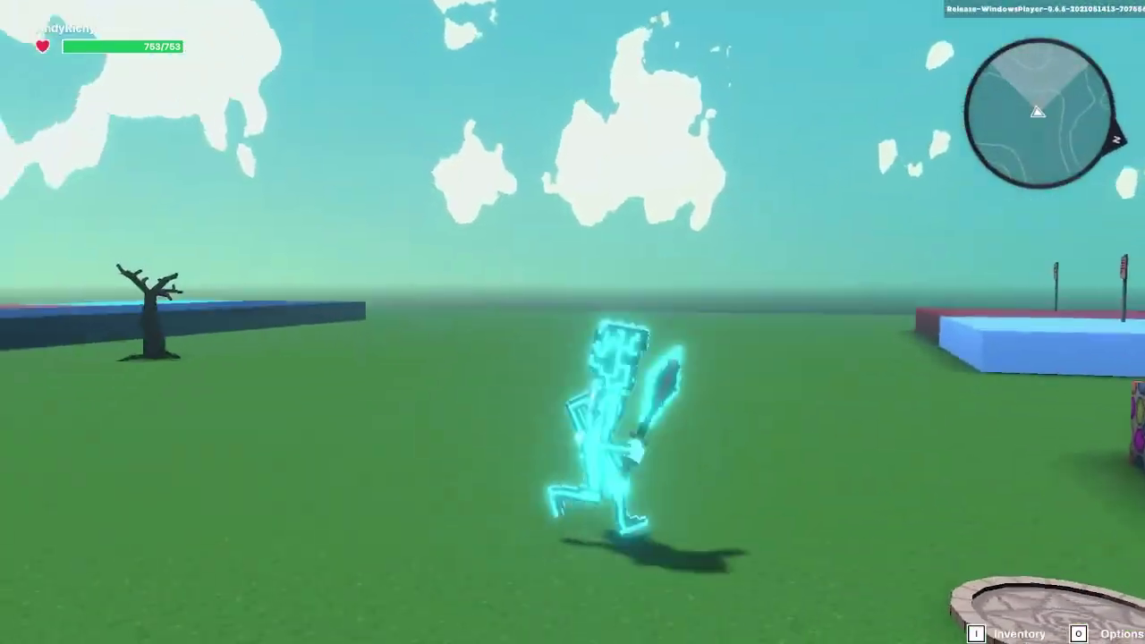
pyautogui.press('w')
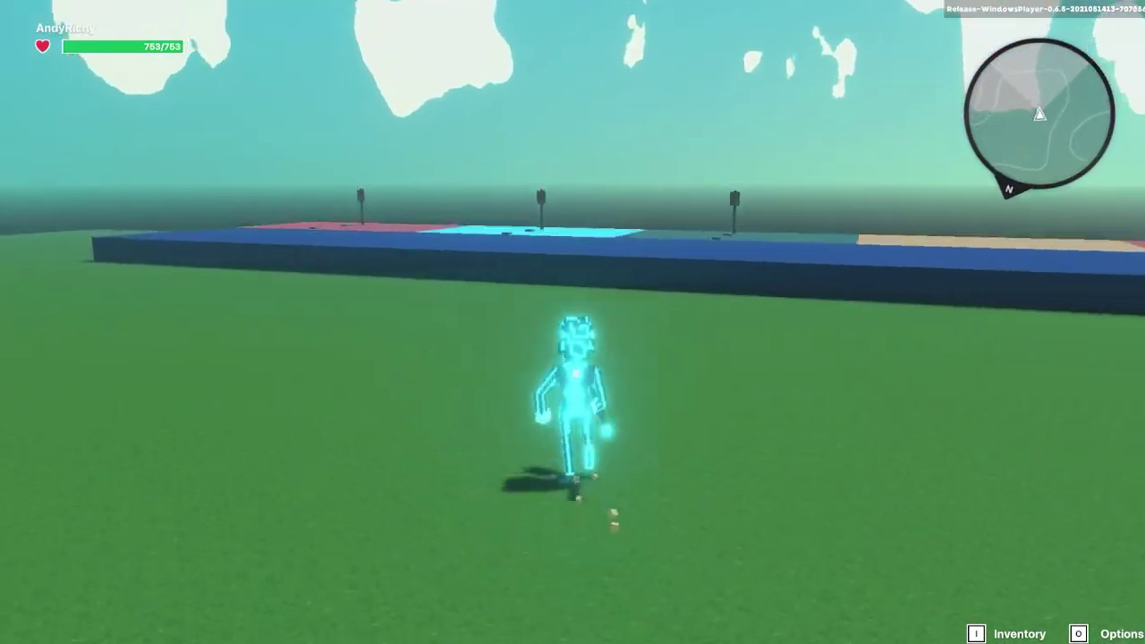
pyautogui.press('w')
pyautogui.press('space')
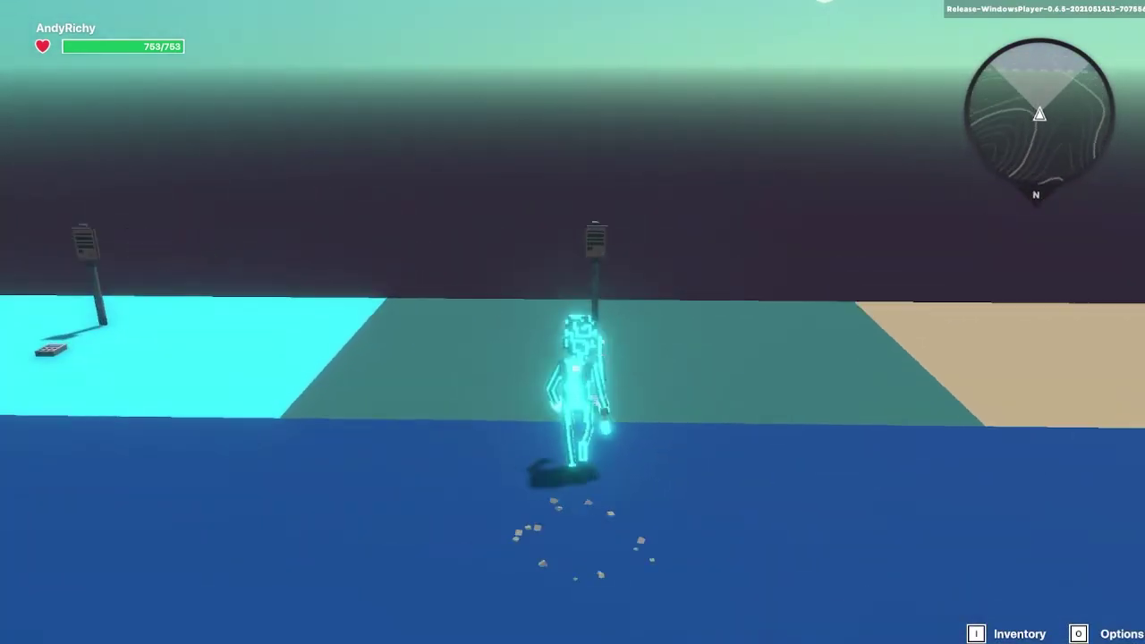
pyautogui.press('s')
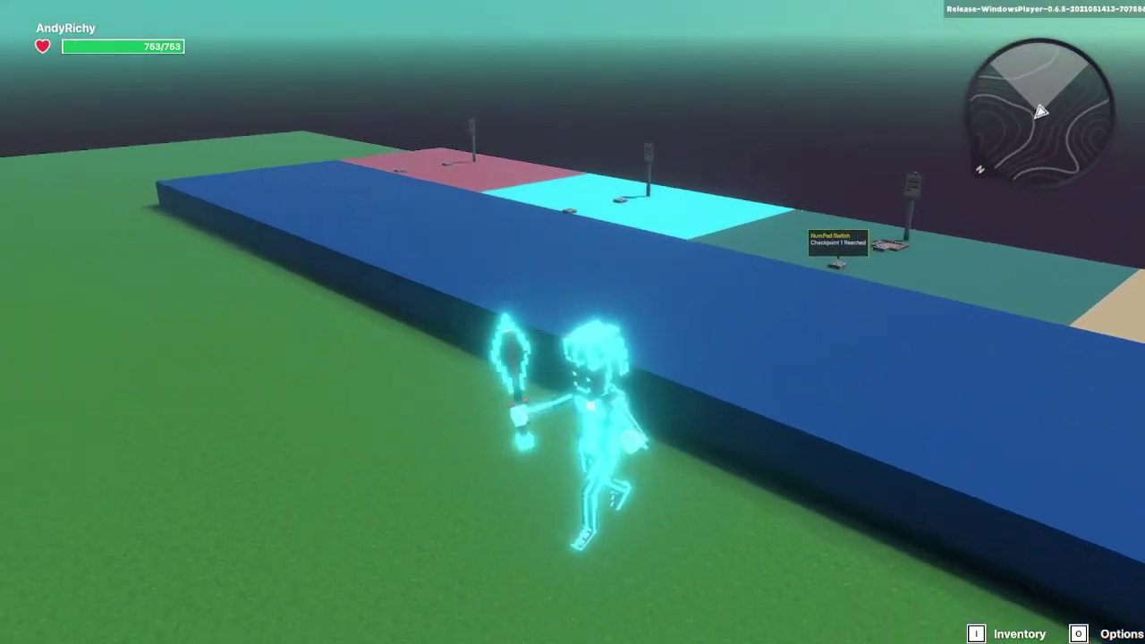
pyautogui.press('w')
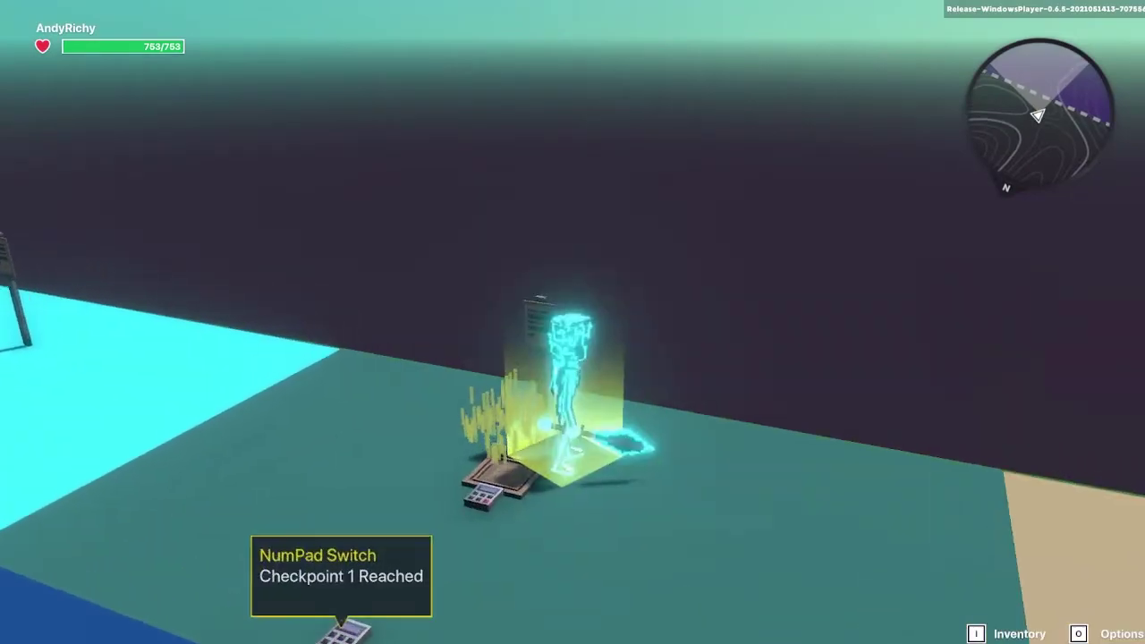
# - Trigger the sky blue platform's checkpoint in the playtest and test respawning on its flagstone pad
pyautogui.press('s')
pyautogui.press('a')
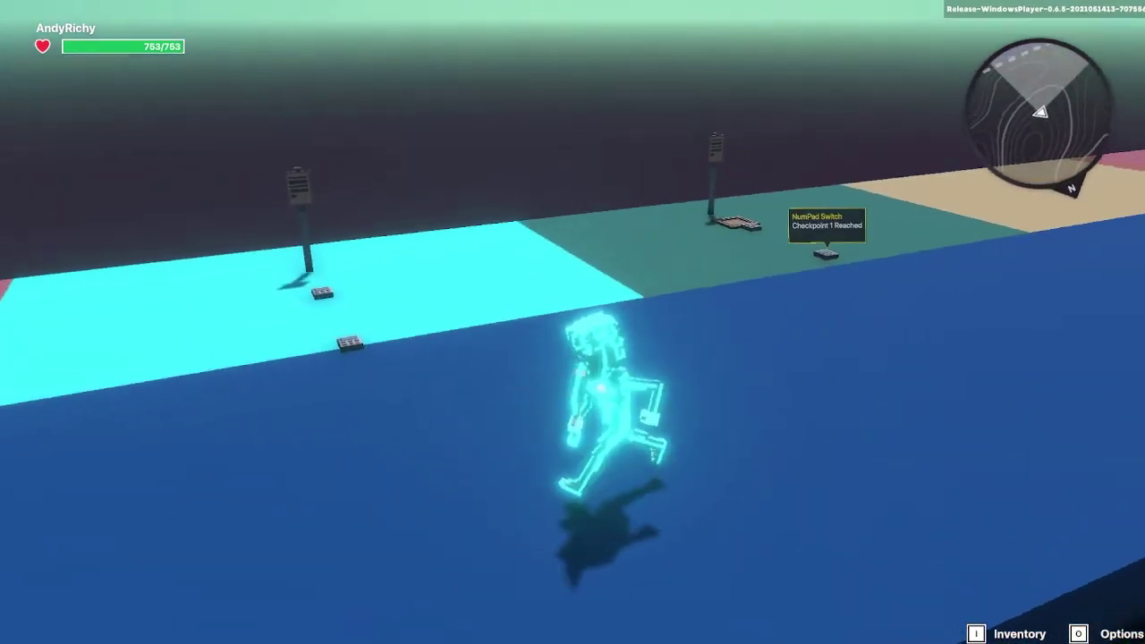
pyautogui.press('a')
pyautogui.press('w')
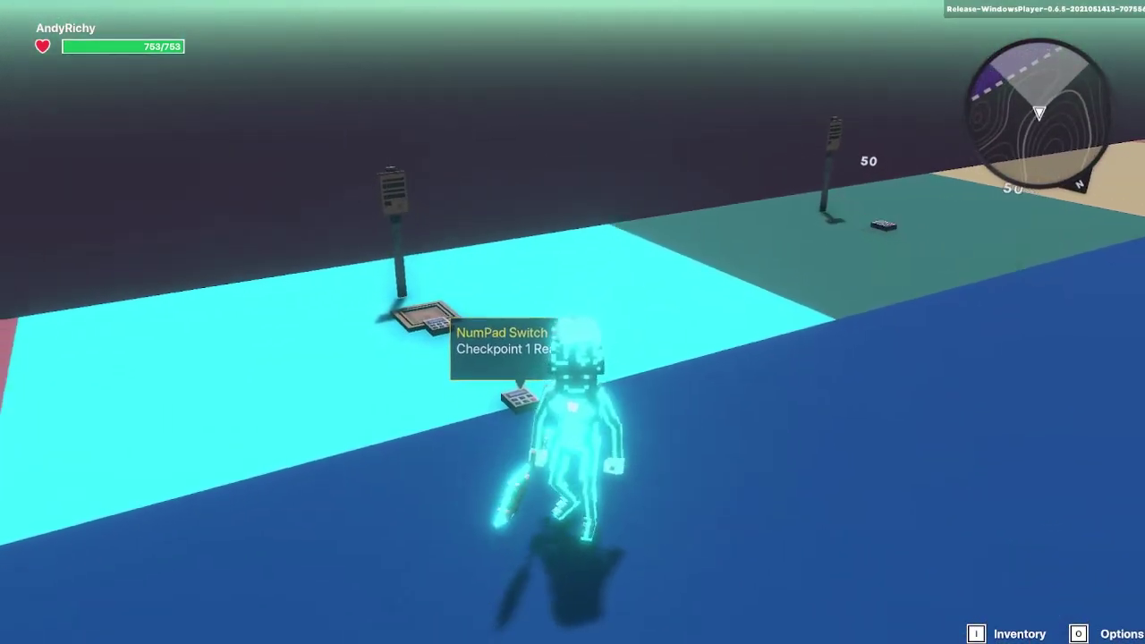
pyautogui.press('d')
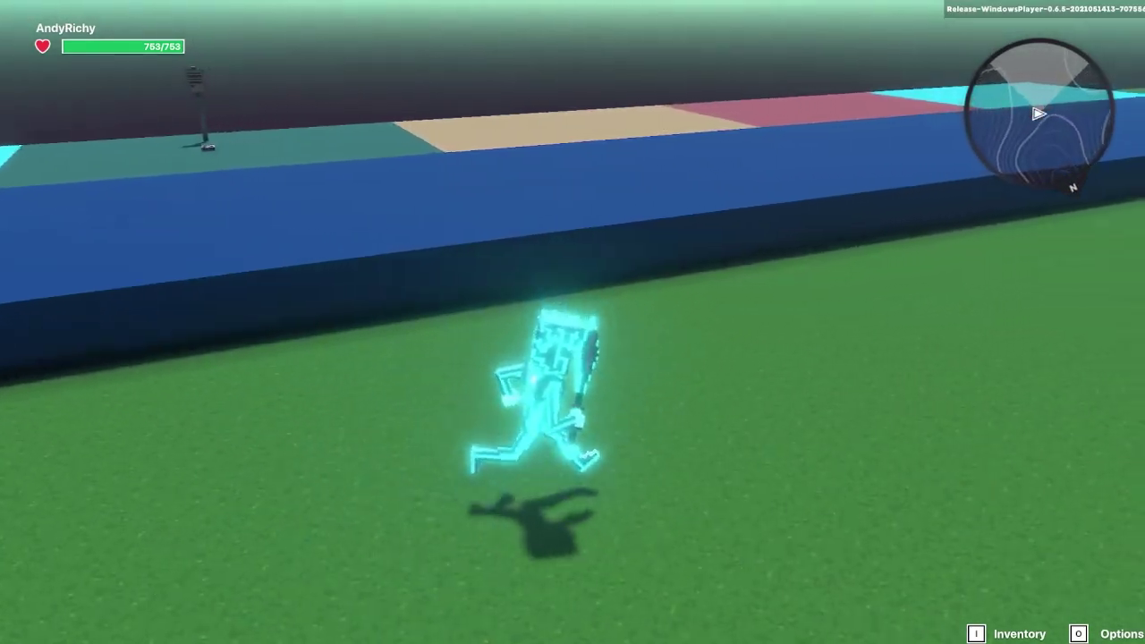
pyautogui.press('d')
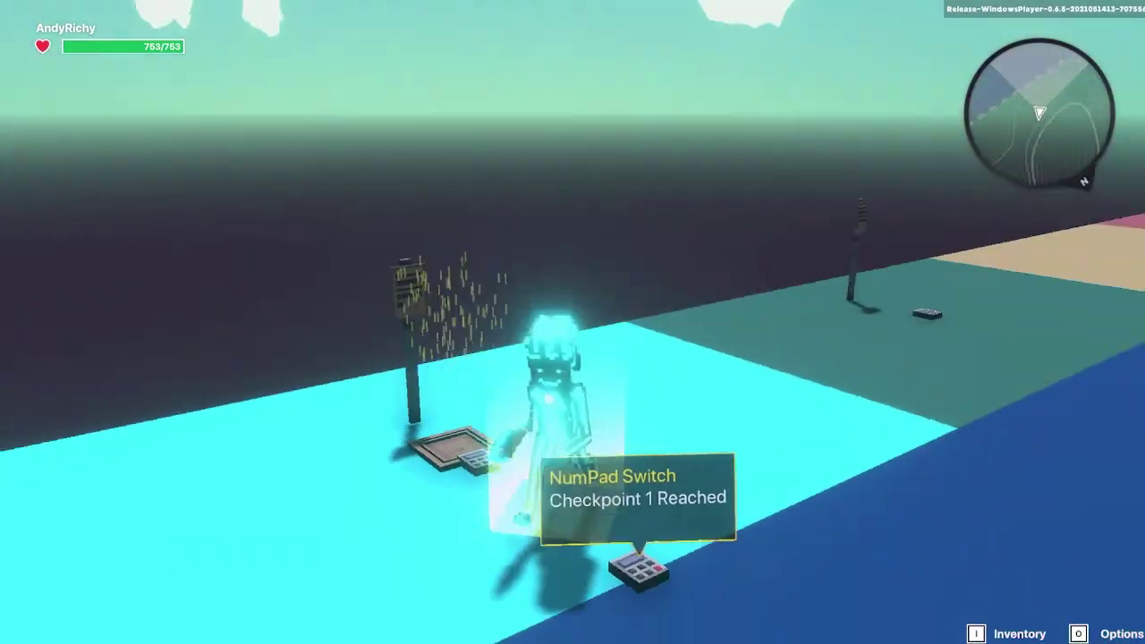
# - Trigger the pink platform's checkpoint, then run to the dead tree to test respawning on the pink platform's pad
pyautogui.press('s')
pyautogui.press('s')
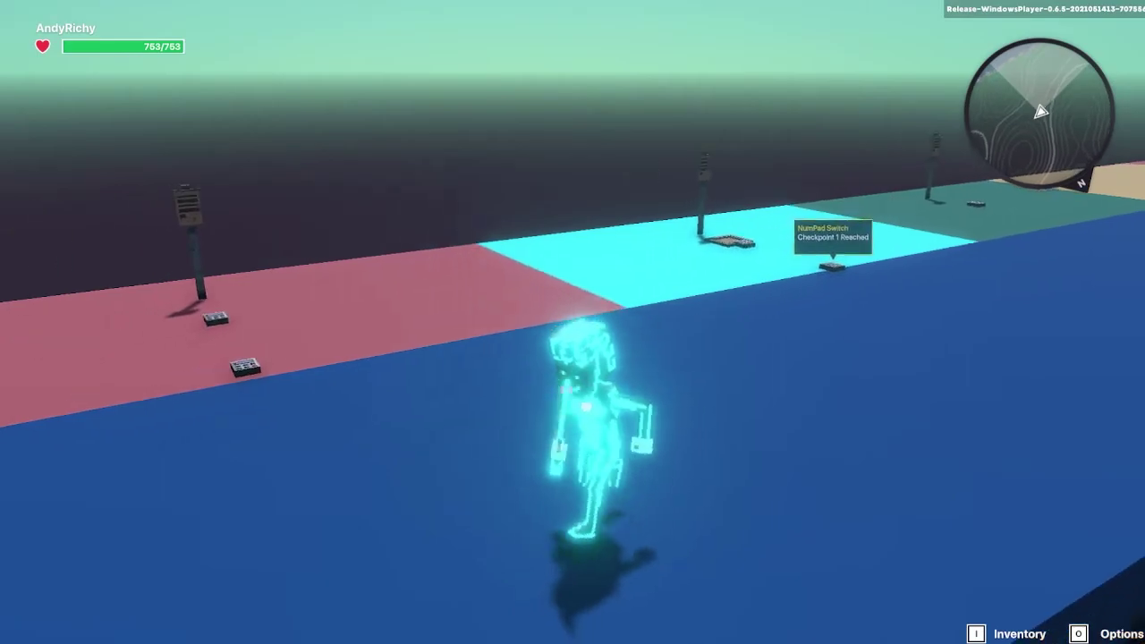
pyautogui.press('w')
pyautogui.press('a')
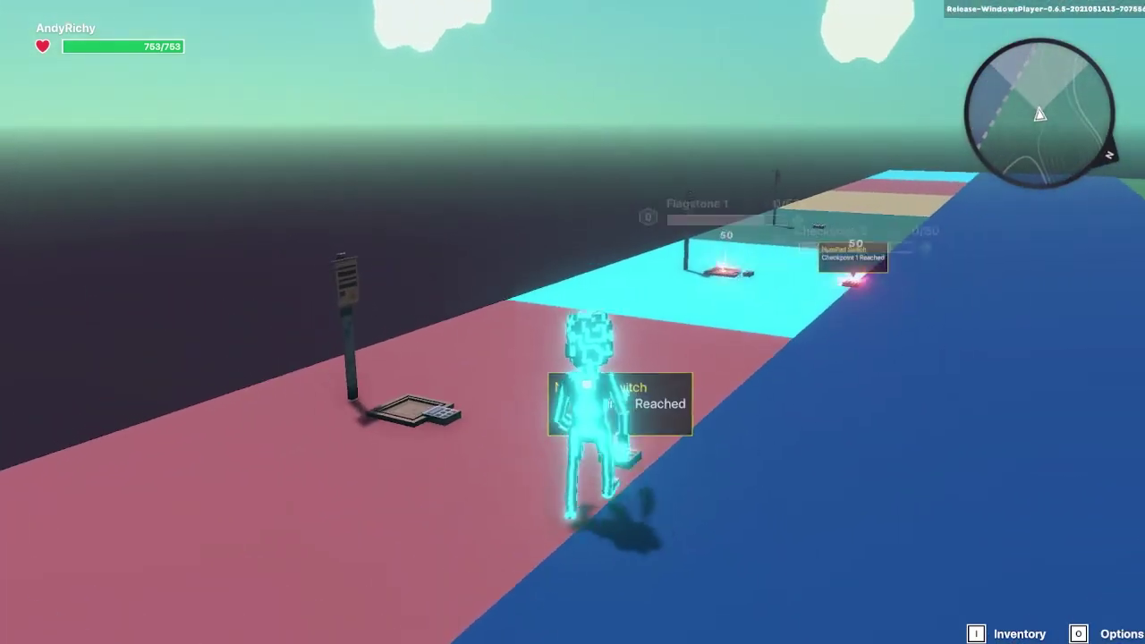
pyautogui.press('s')
pyautogui.press('d')
pyautogui.press('w')
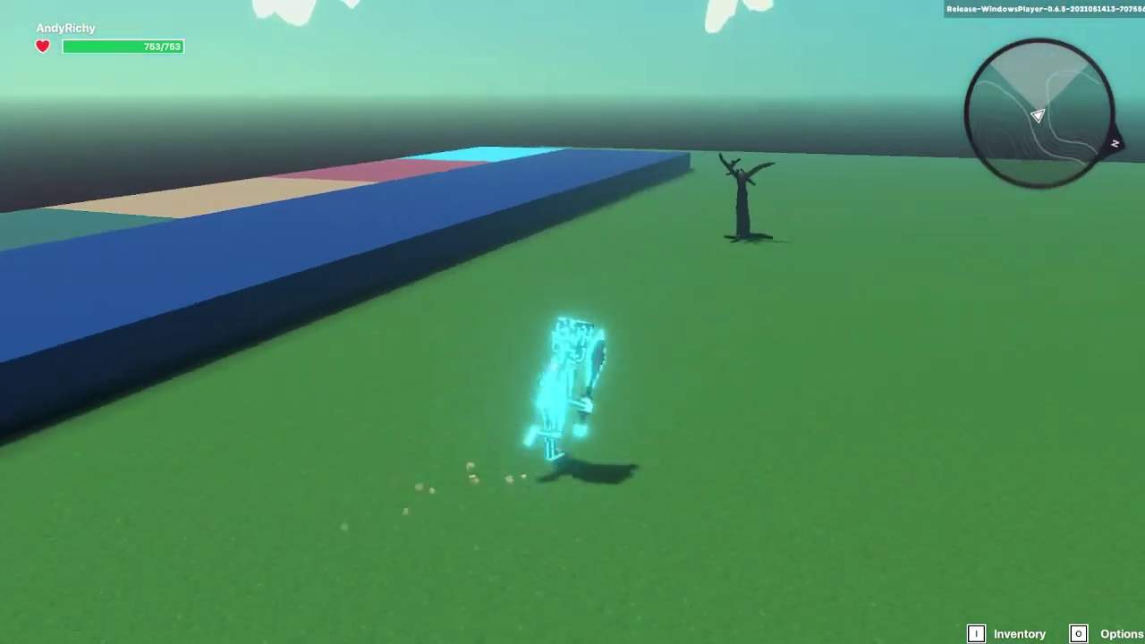
pyautogui.press('d')
pyautogui.press('w')
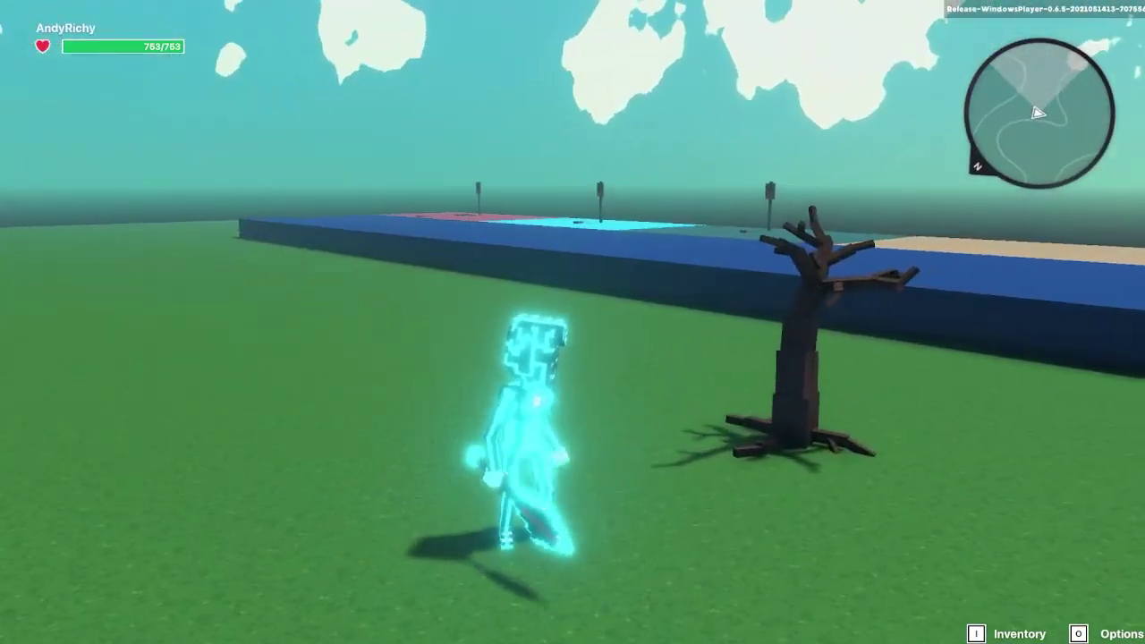
pyautogui.press('d')
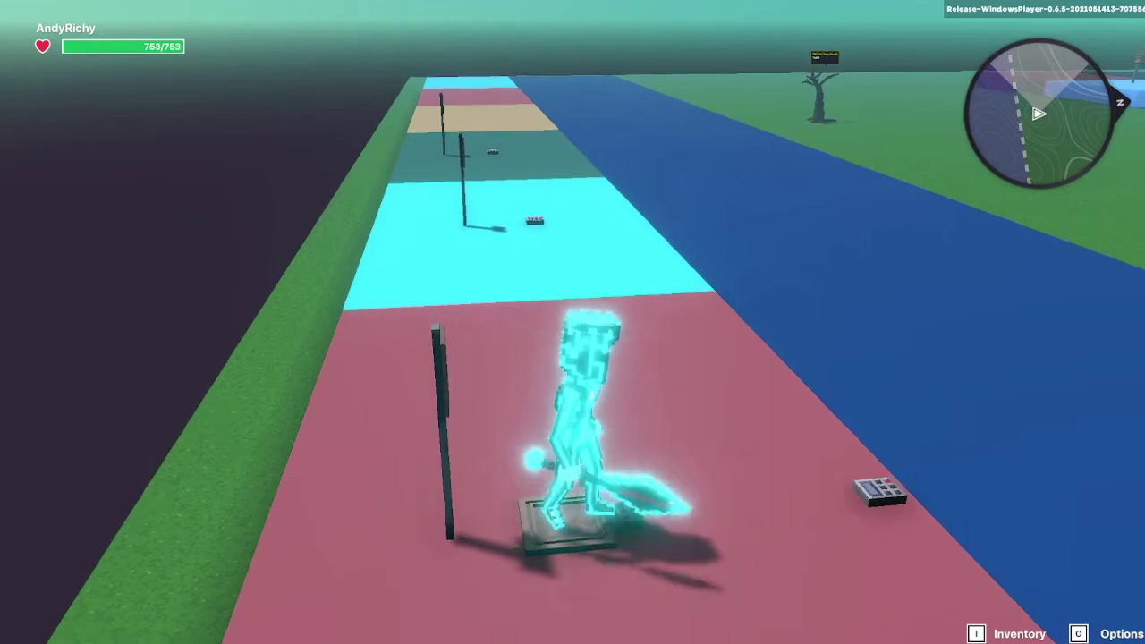
# - Walk back across the sky blue and teal platforms to check that their checkpoints stay inactive, and end the playtest
pyautogui.press('space')
pyautogui.press('w')
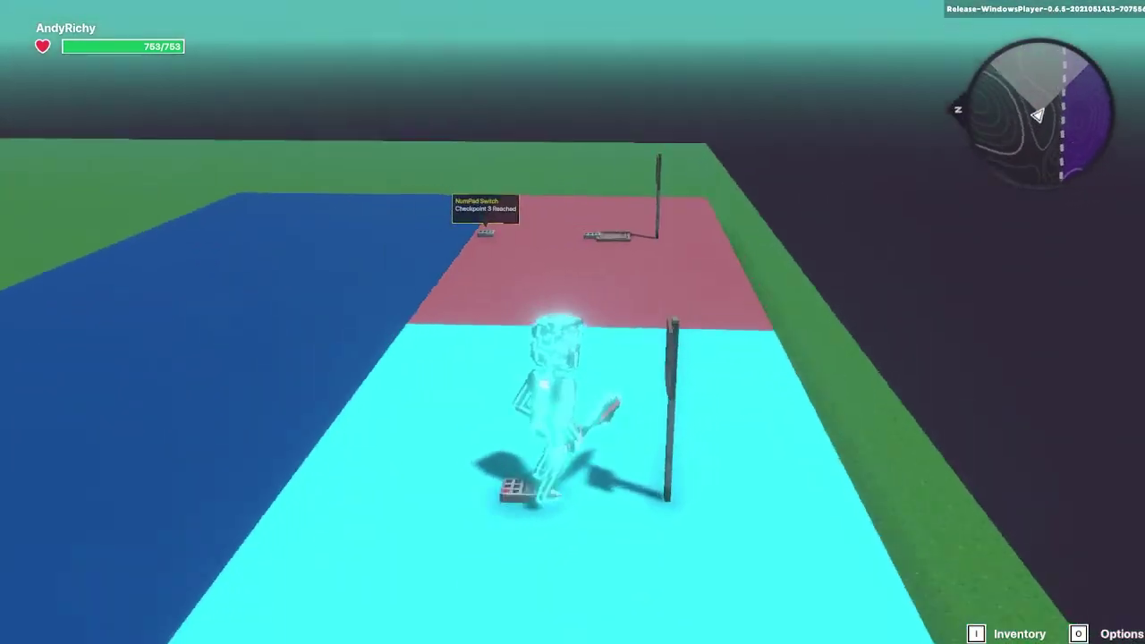
pyautogui.press('s')
pyautogui.press('d')
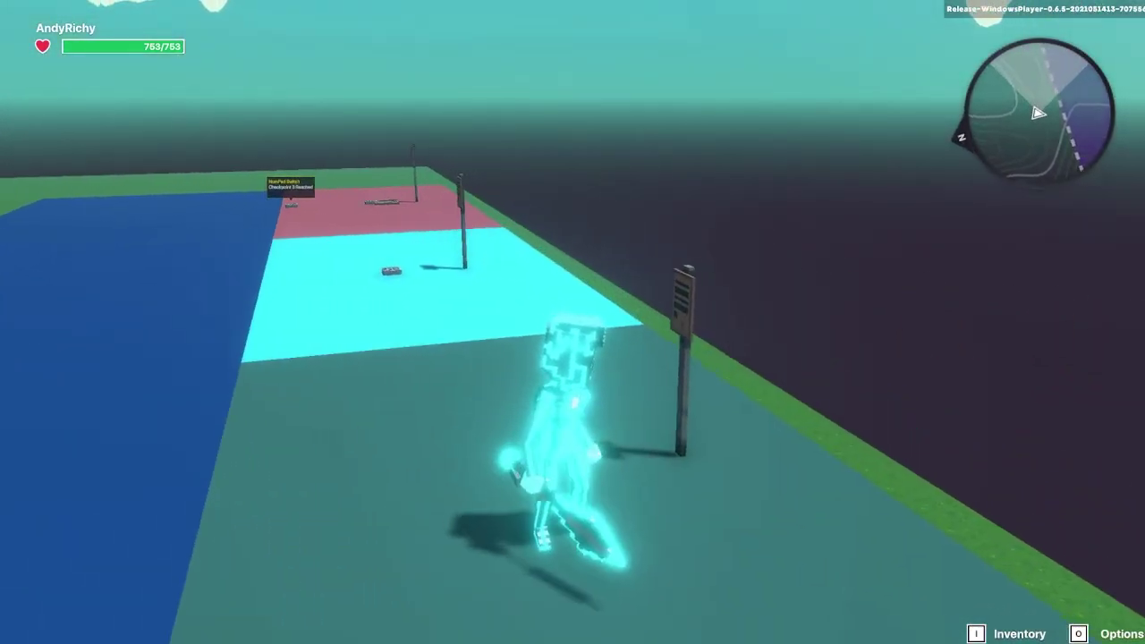
pyautogui.press('a')
pyautogui.press('Escape')
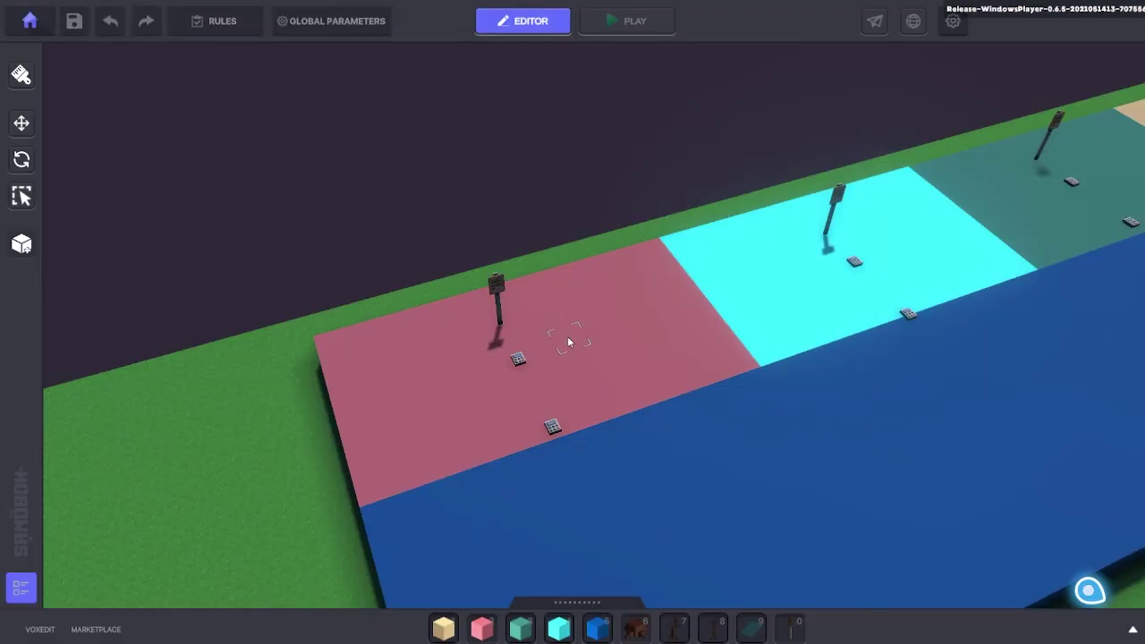
# - Save the project with the checkpoint platforms in view
pyautogui.scroll(-4, 568, 341)
pyautogui.moveTo(605, 433); pyautogui.dragTo(499, 370, button='right')
pyautogui.scroll(3, 555, 385)
pyautogui.moveTo(554, 384); pyautogui.dragTo(435, 321, button='middle')
pyautogui.moveTo(488, 343); pyautogui.dragTo(443, 316, button='right')
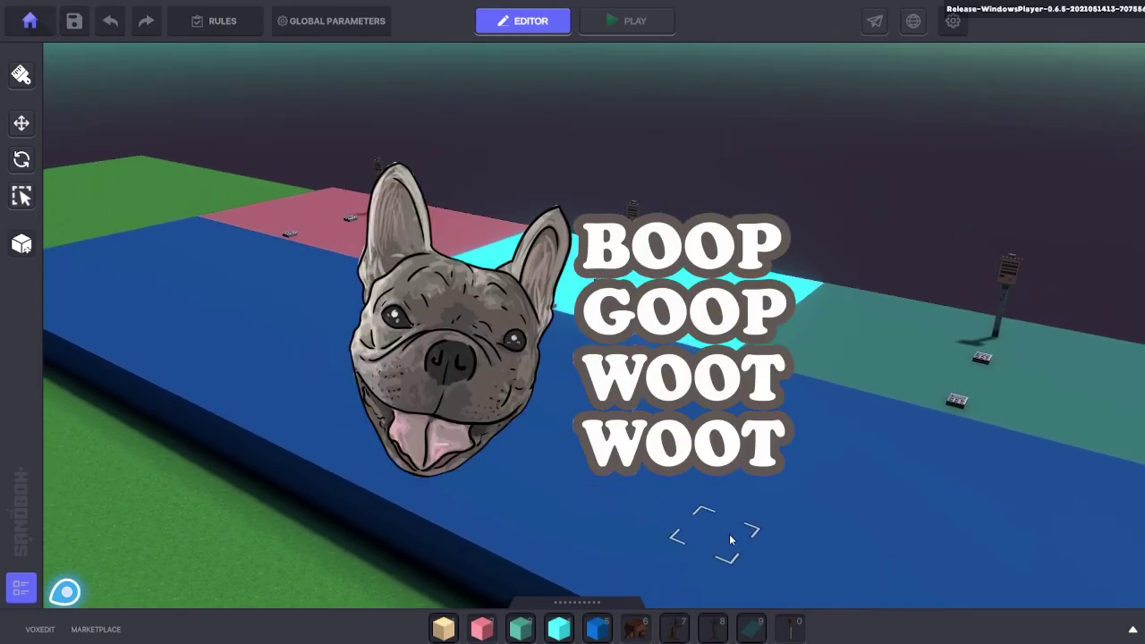
pyautogui.click(74, 21)
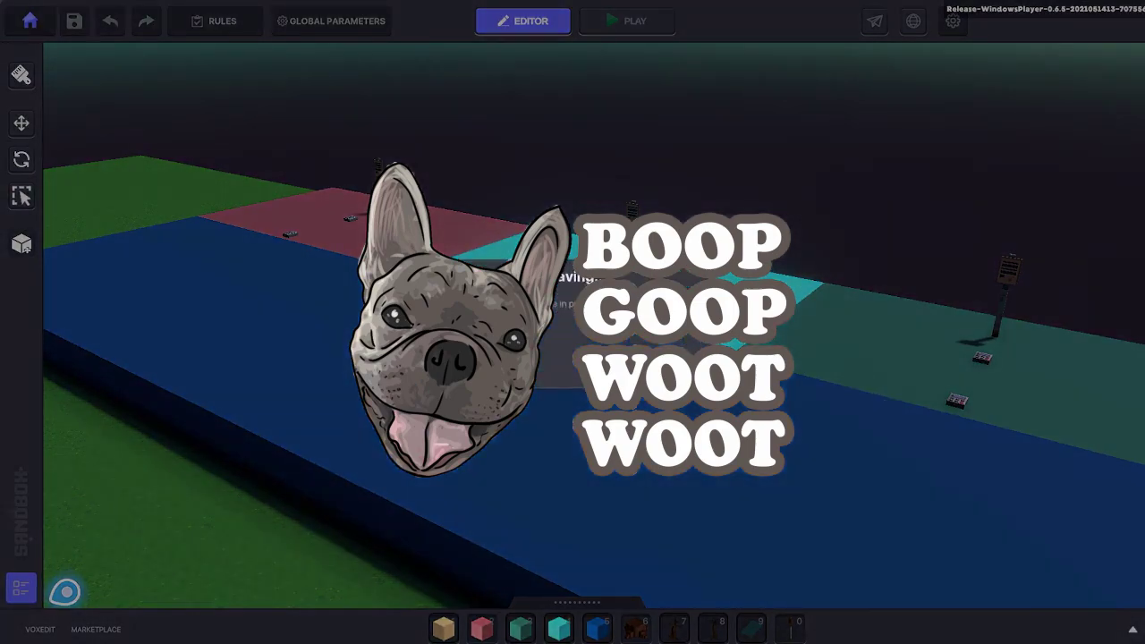